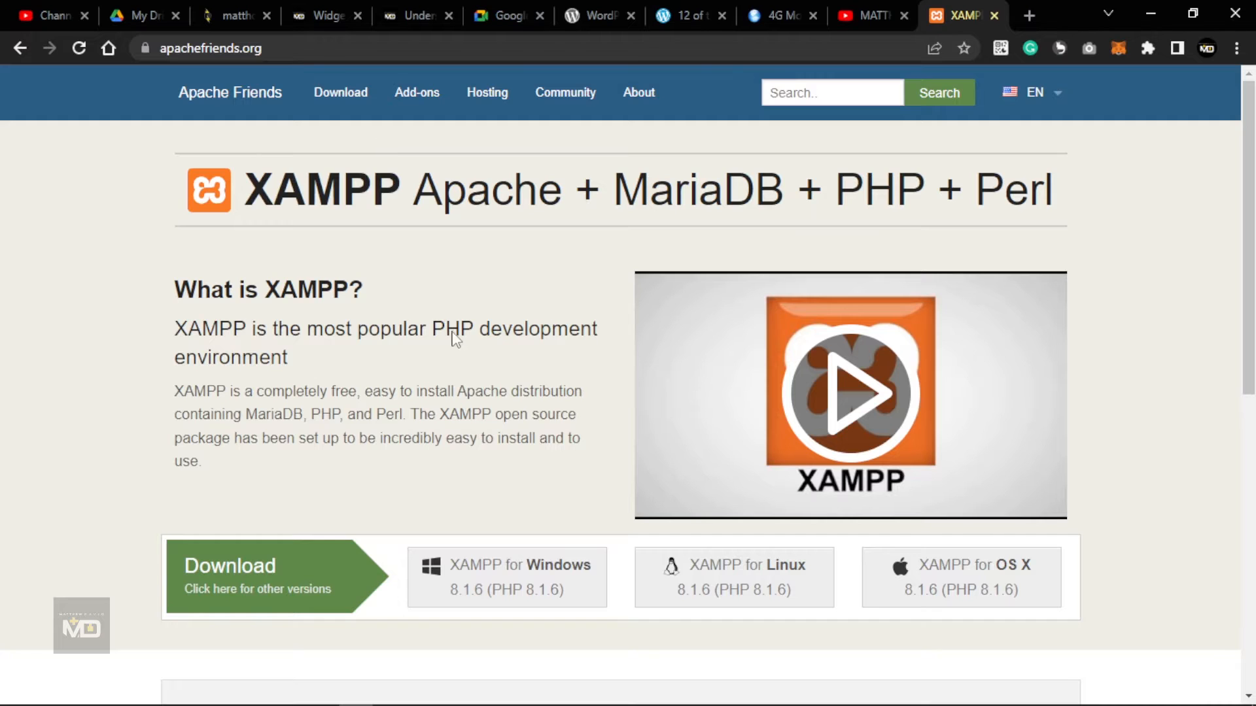
# - Move the XAMPP Control Panel window aside, then minimize it
pyautogui.scroll(-4, 450, 335)
pyautogui.scroll(3, 450, 335)
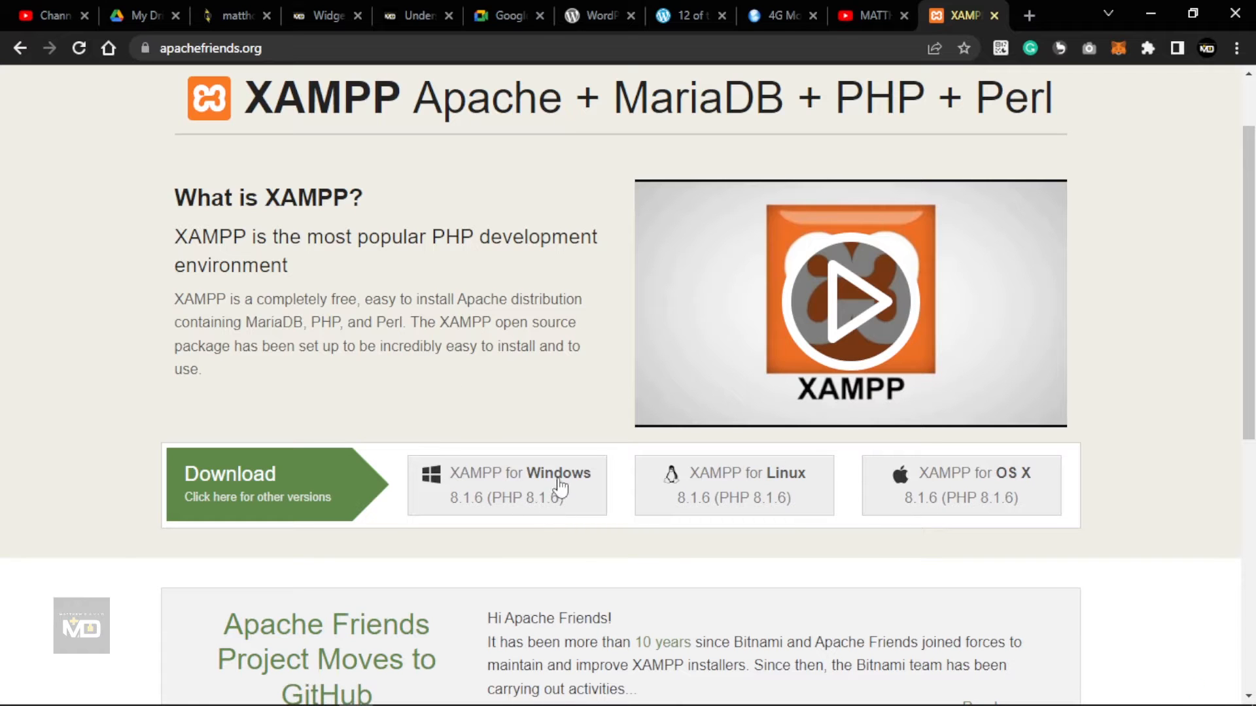
pyautogui.click(595, 695)
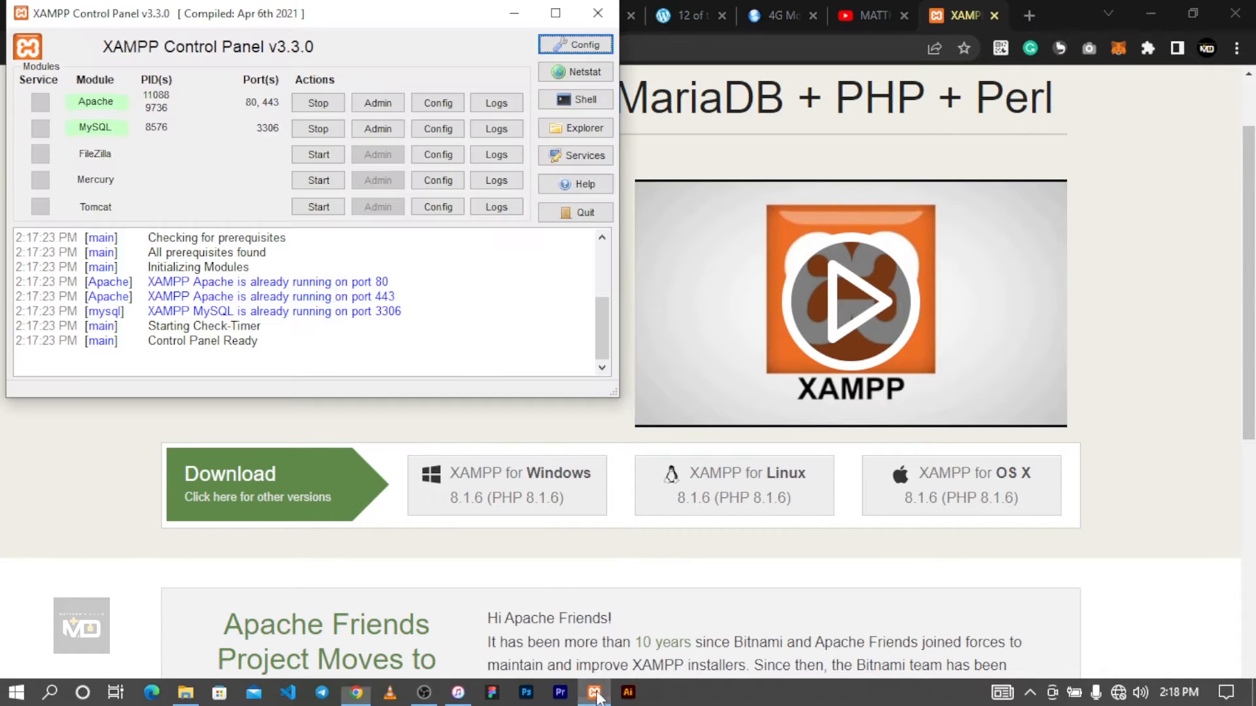
pyautogui.moveTo(264, 22); pyautogui.dragTo(796, 169)
pyautogui.click(425, 320)
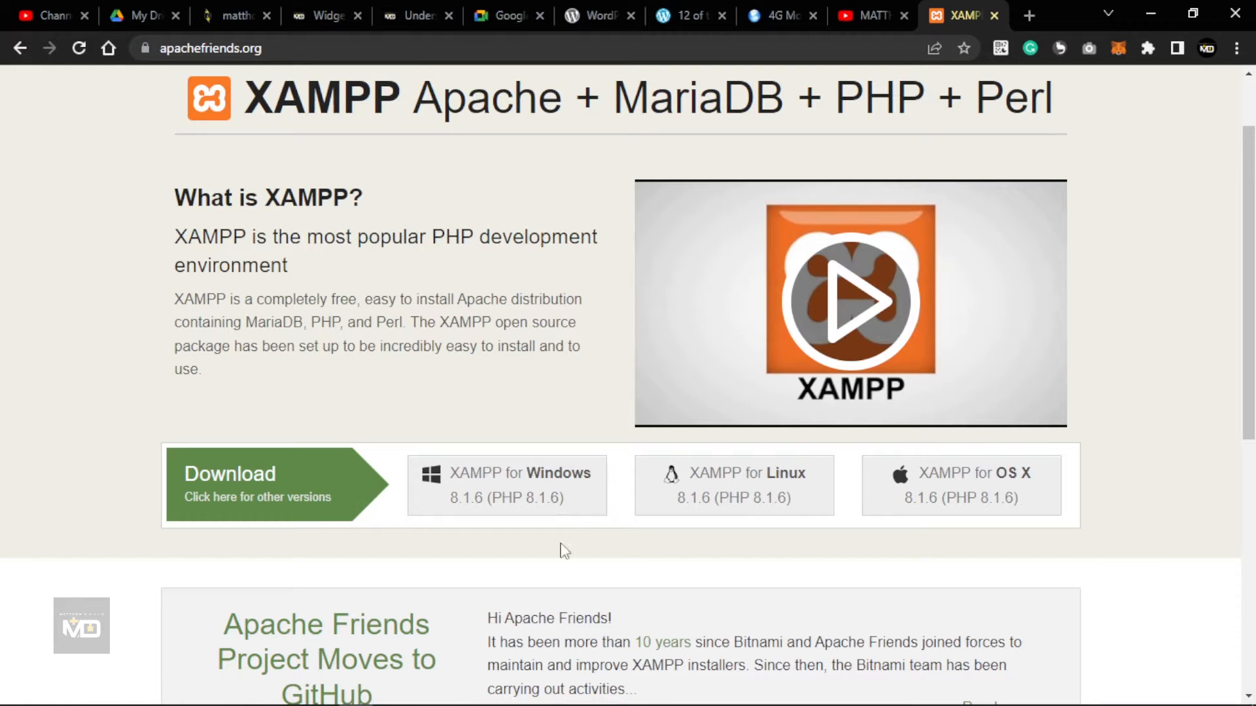
pyautogui.click(596, 693)
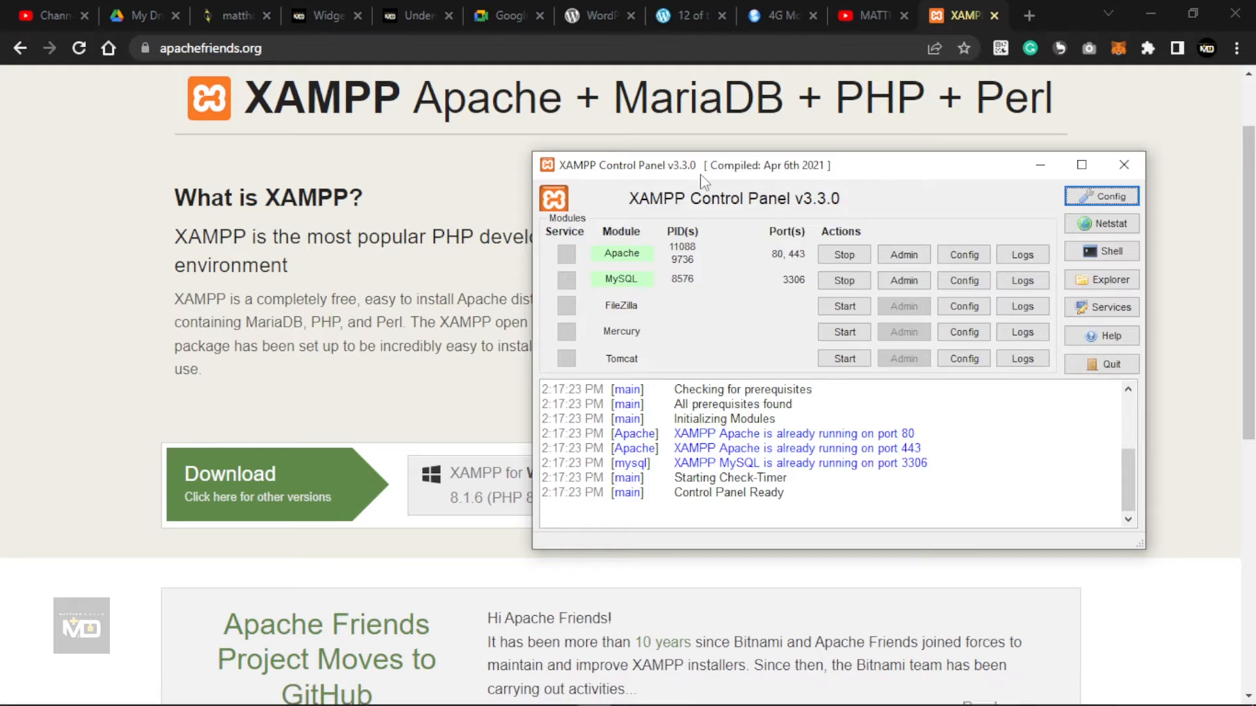
pyautogui.moveTo(700, 175); pyautogui.dragTo(544, 159)
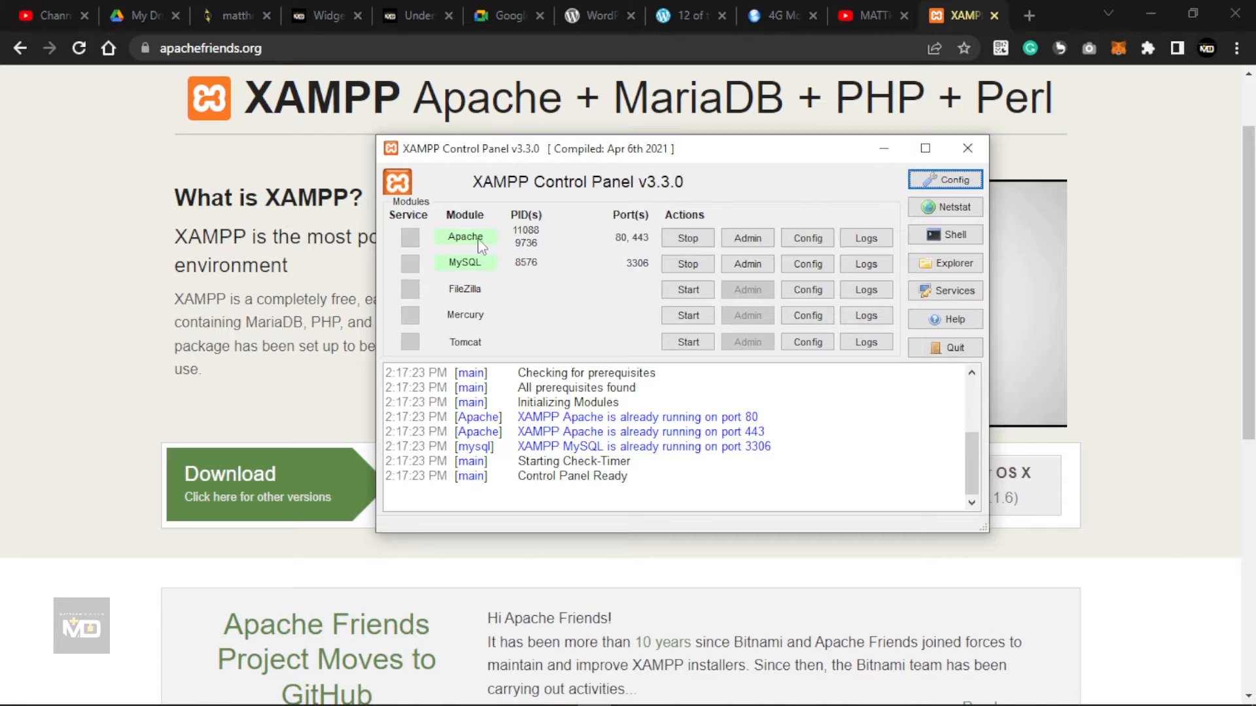
pyautogui.moveTo(480, 158); pyautogui.dragTo(502, 161)
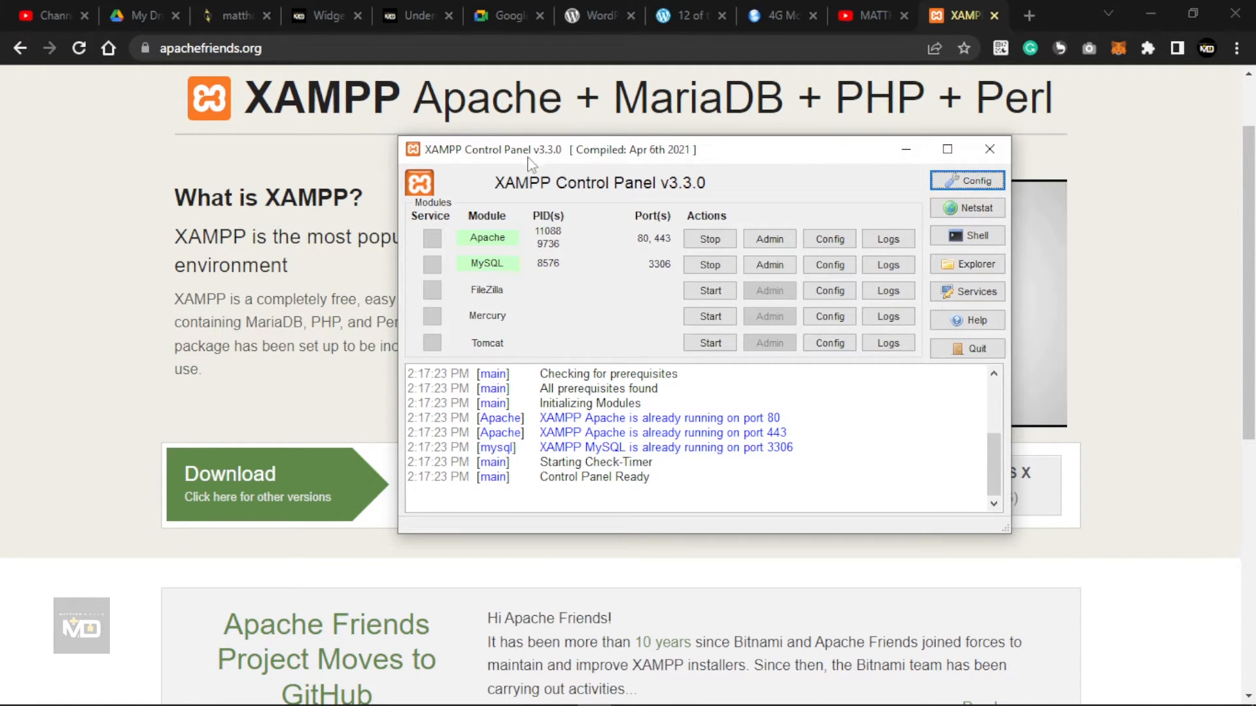
pyautogui.moveTo(613, 165); pyautogui.dragTo(481, 164)
pyautogui.click(772, 149)
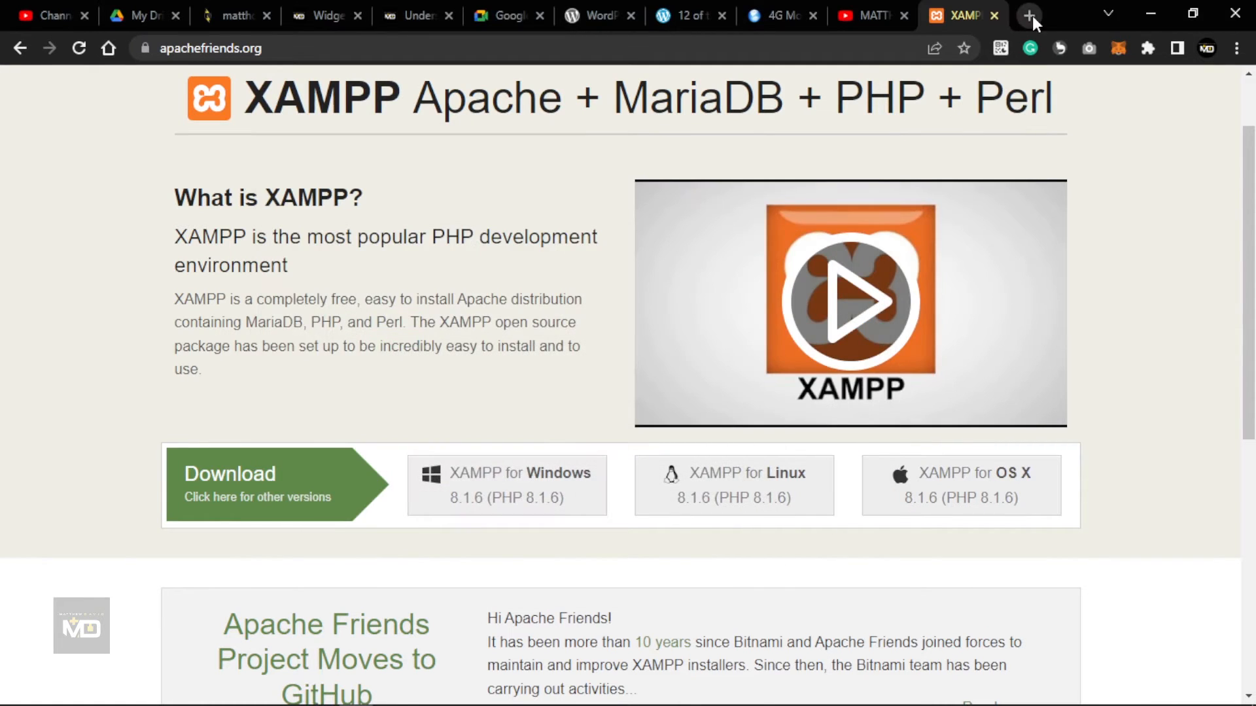
# - In a new tab, search Google for 'download wordpress' and open the WordPress.org download page
pyautogui.click(1030, 15)
pyautogui.click(482, 48)
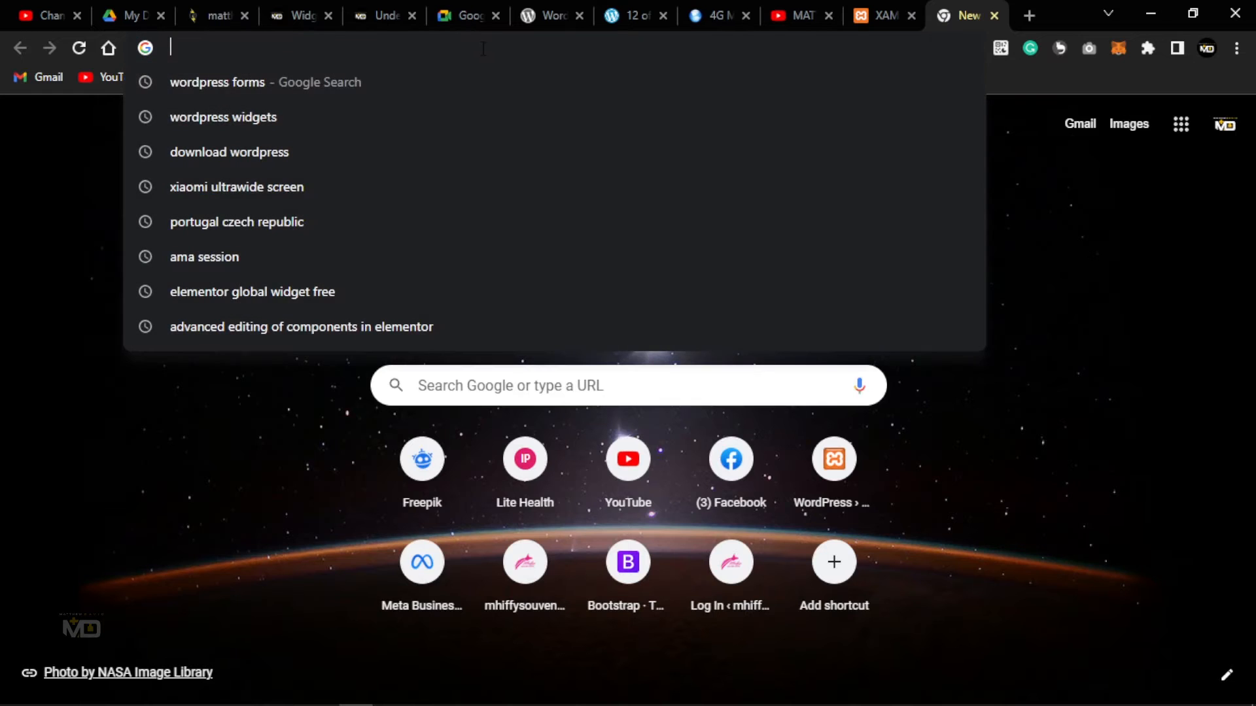
pyautogui.write('do')
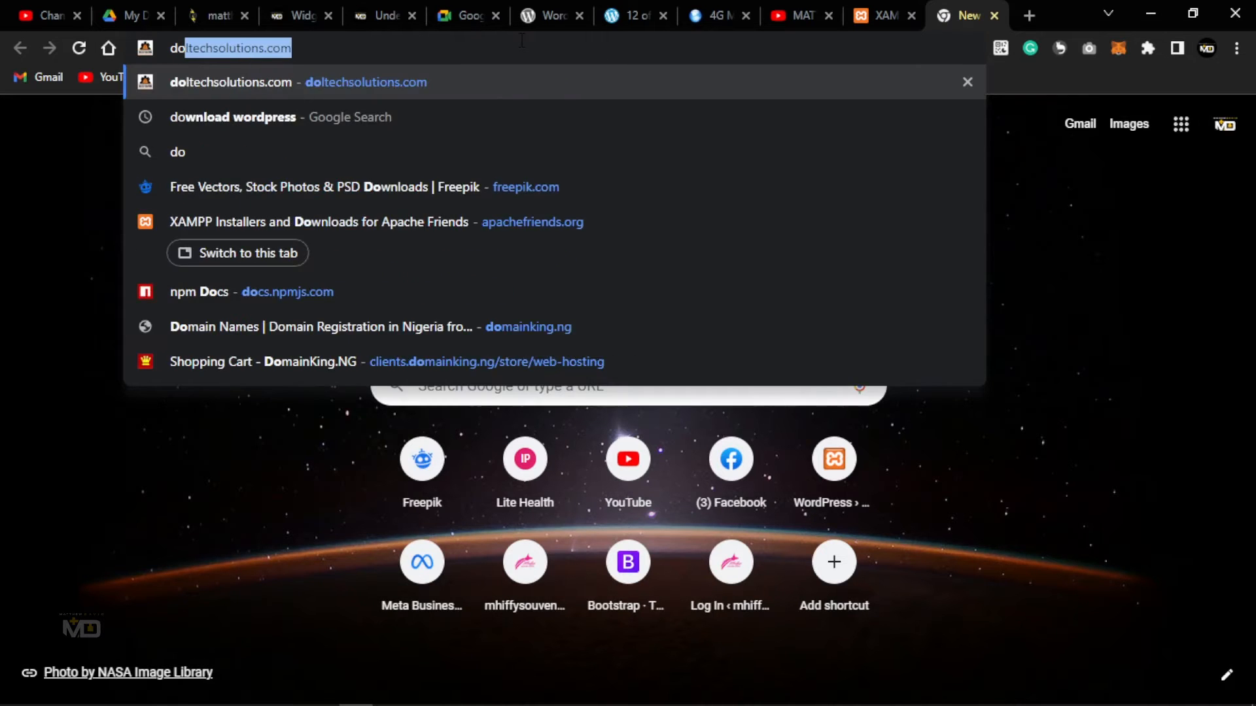
pyautogui.write('wnloa')
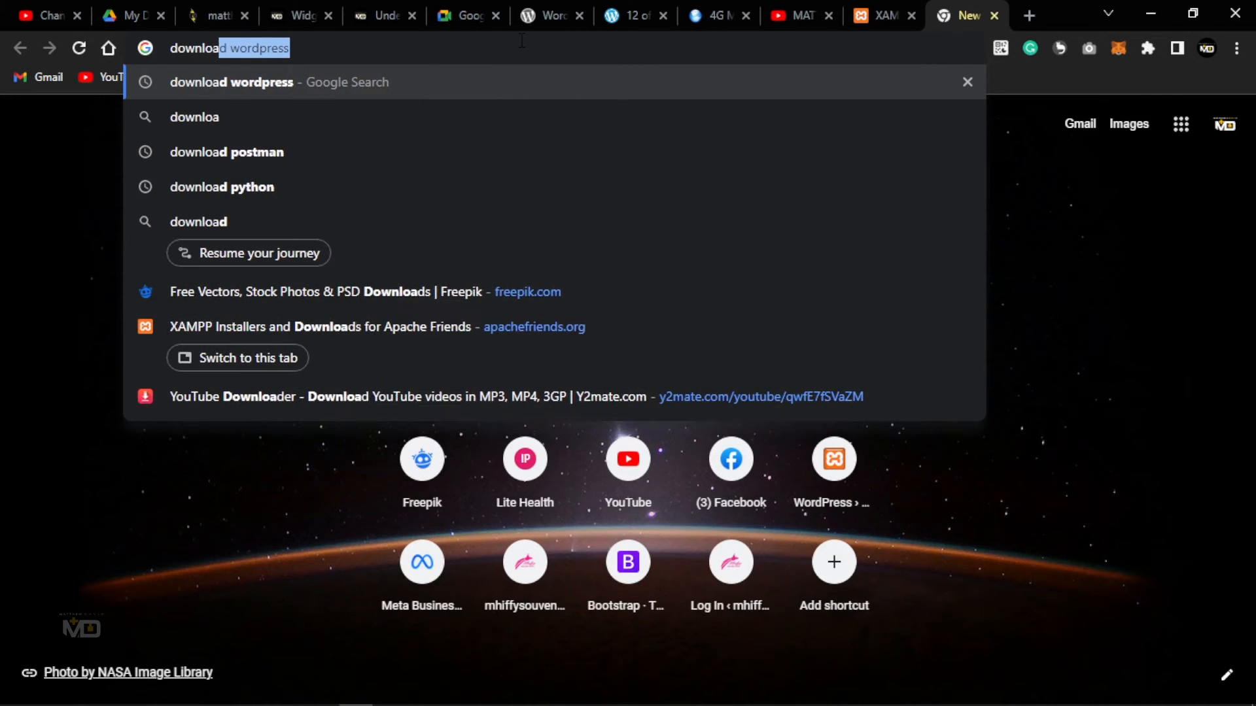
pyautogui.write('d word')
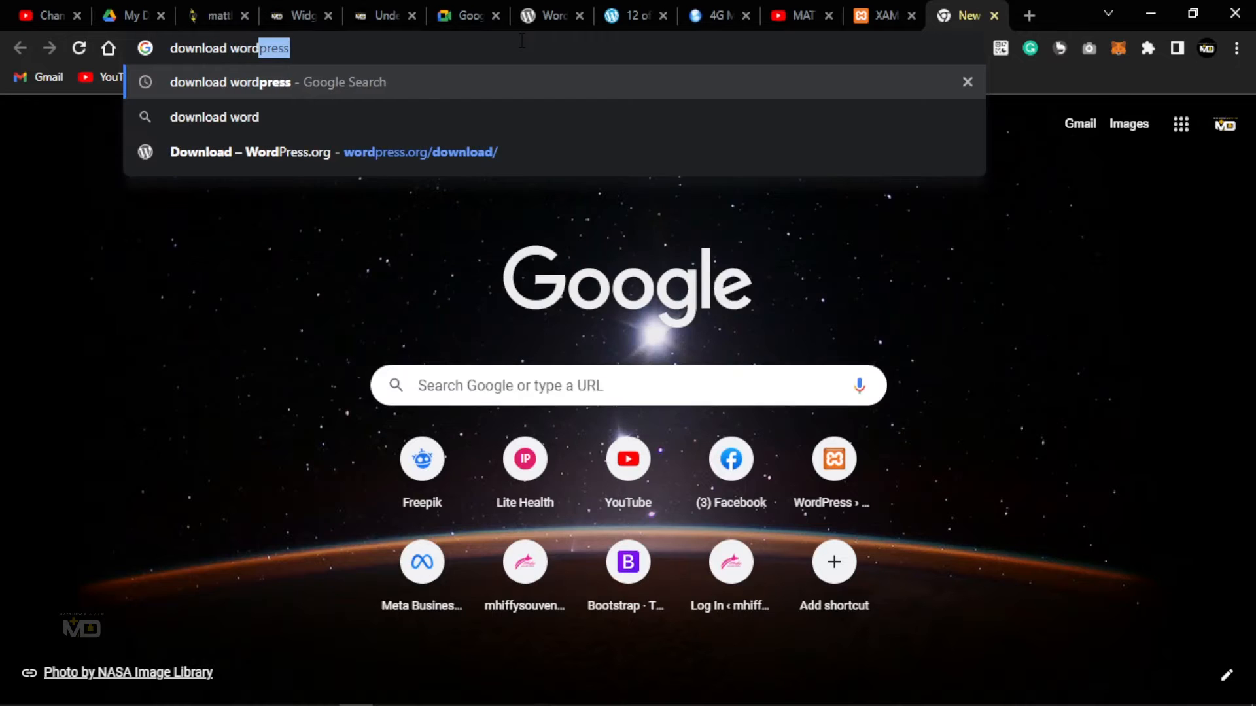
pyautogui.write('presss')
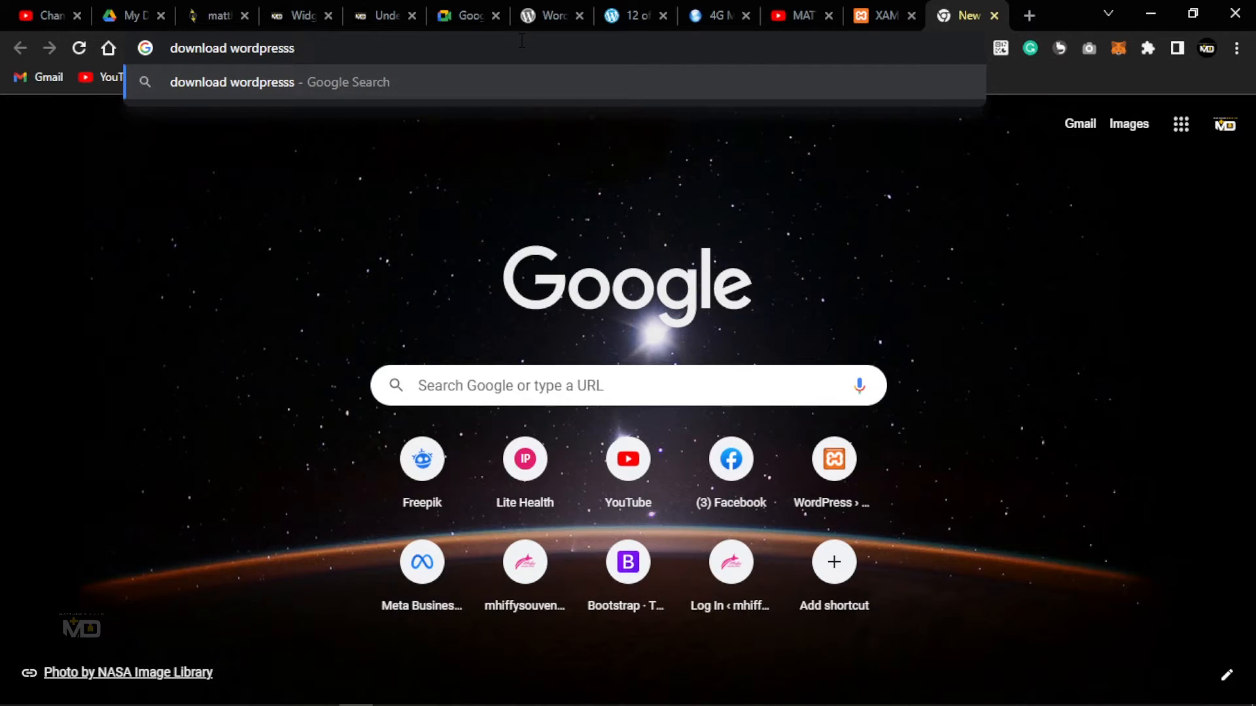
pyautogui.press('Return')
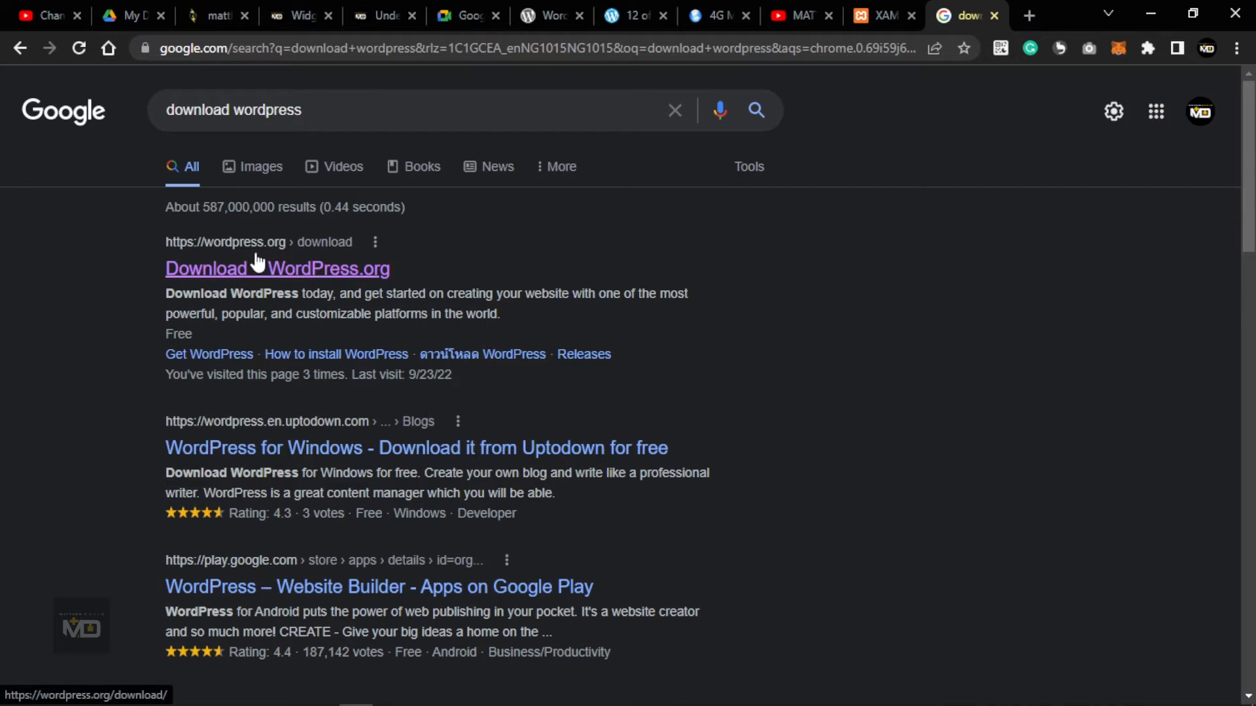
pyautogui.click(294, 272)
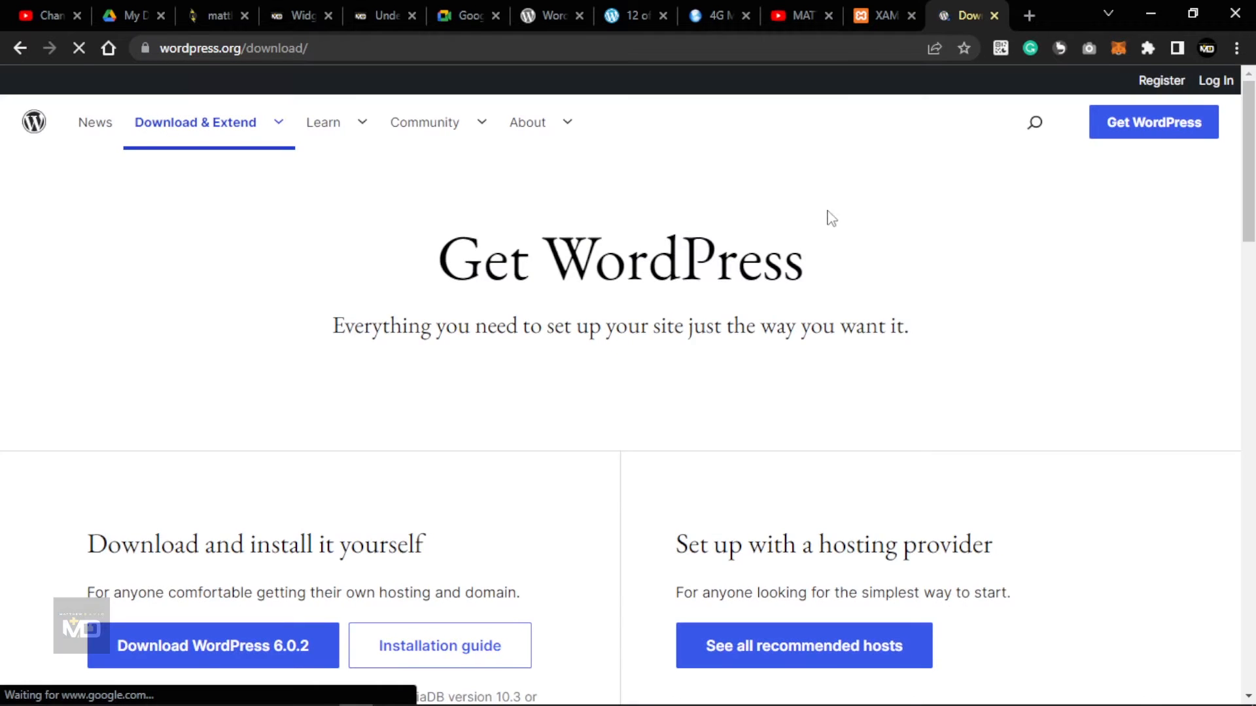
# - Download the WordPress 6.0.2 zip and show the 21.7 MB file in the Downloads folder
pyautogui.scroll(-5, 423, 308)
pyautogui.scroll(4, 618, 335)
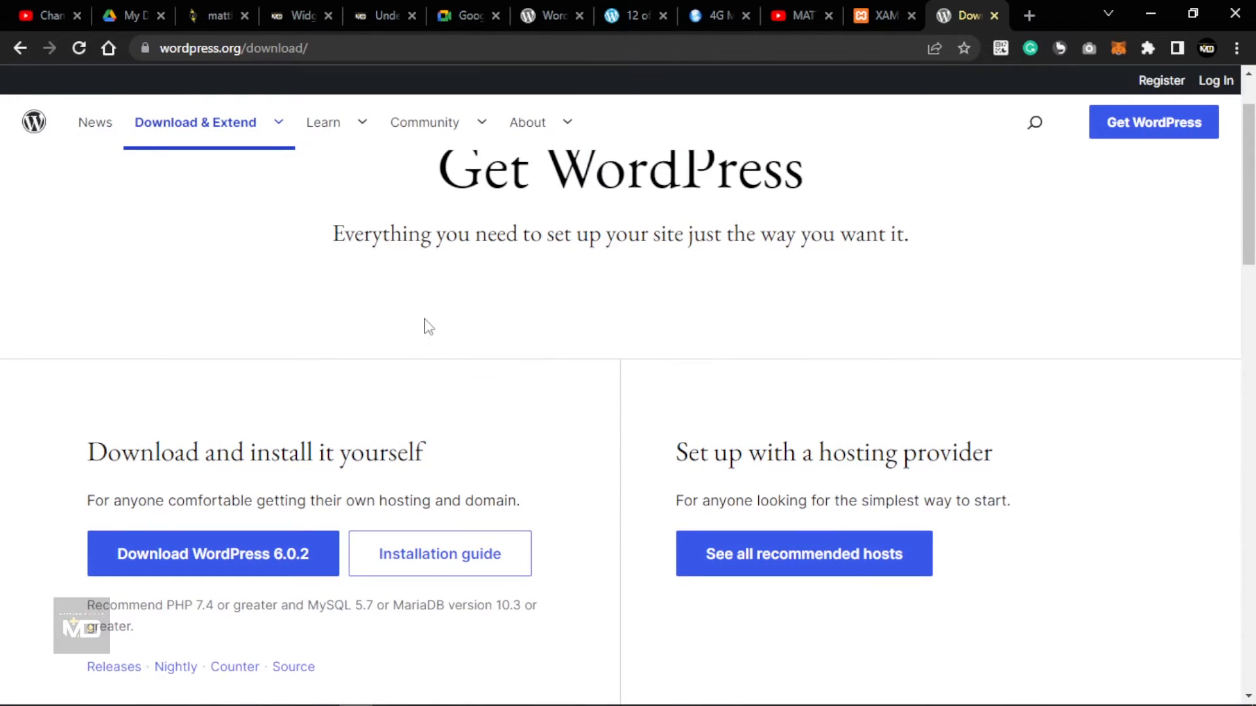
pyautogui.scroll(-4, 418, 327)
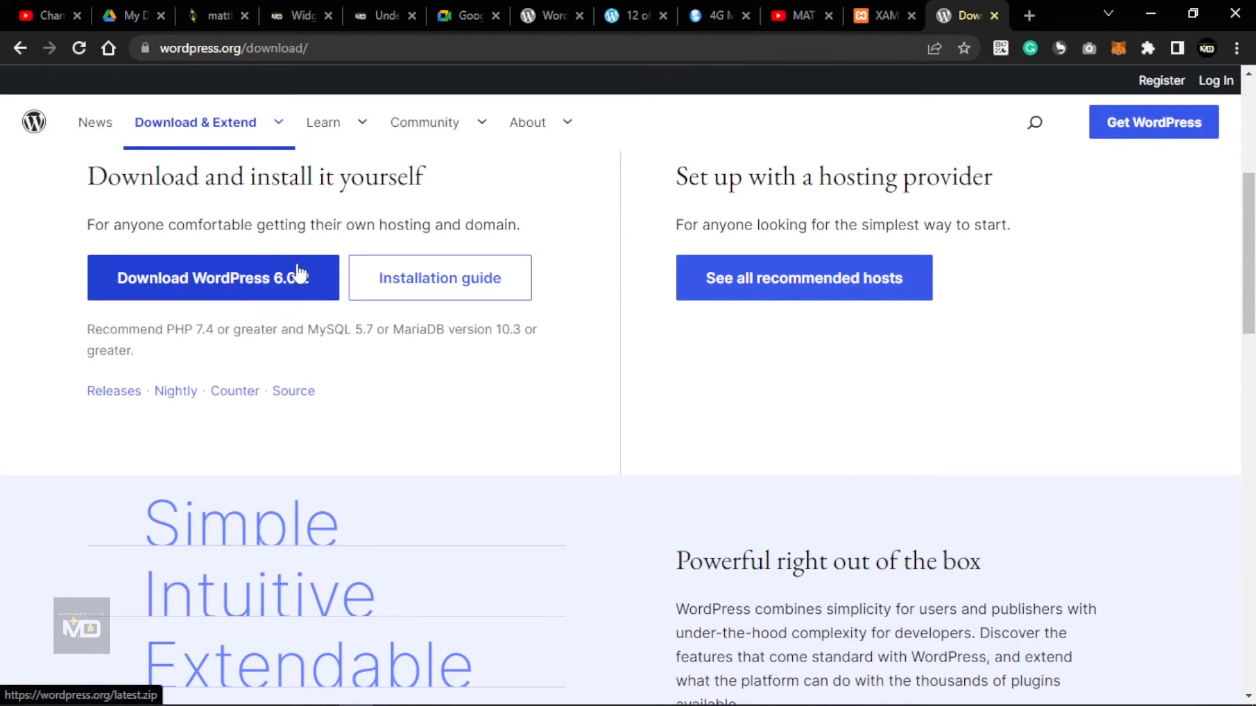
pyautogui.scroll(1, 323, 249)
pyautogui.scroll(-2, 360, 264)
pyautogui.scroll(3, 281, 257)
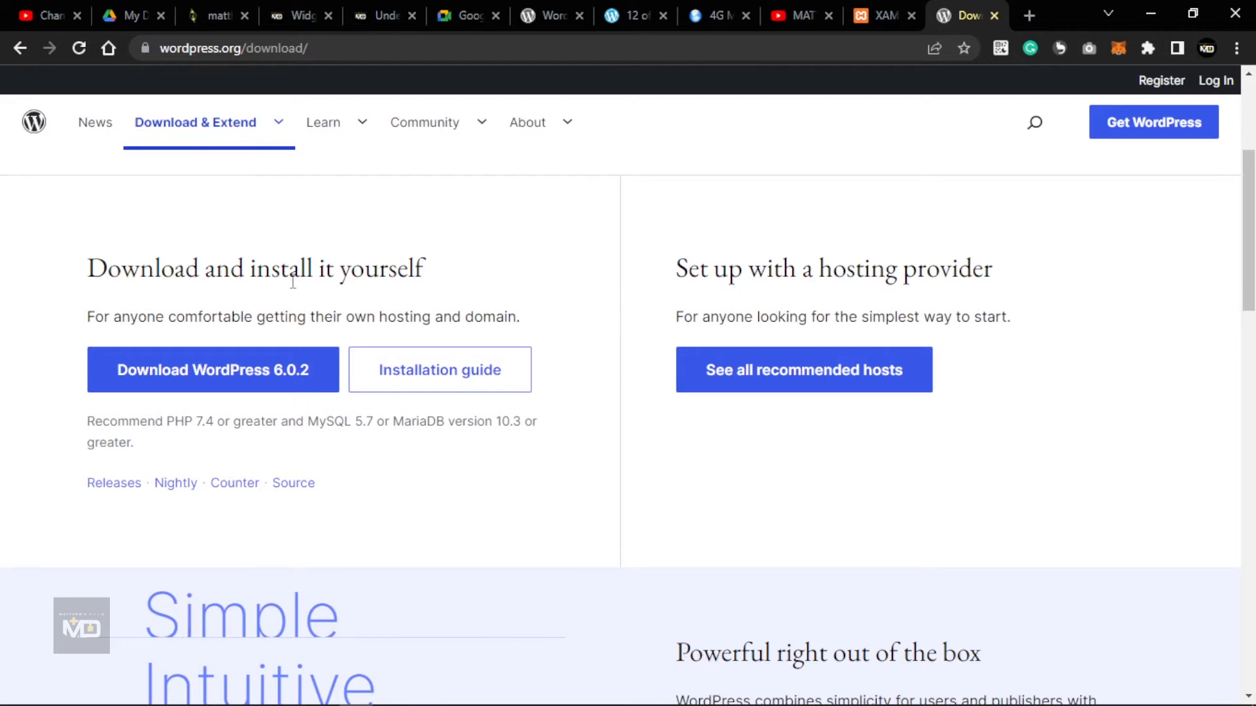
pyautogui.click(291, 374)
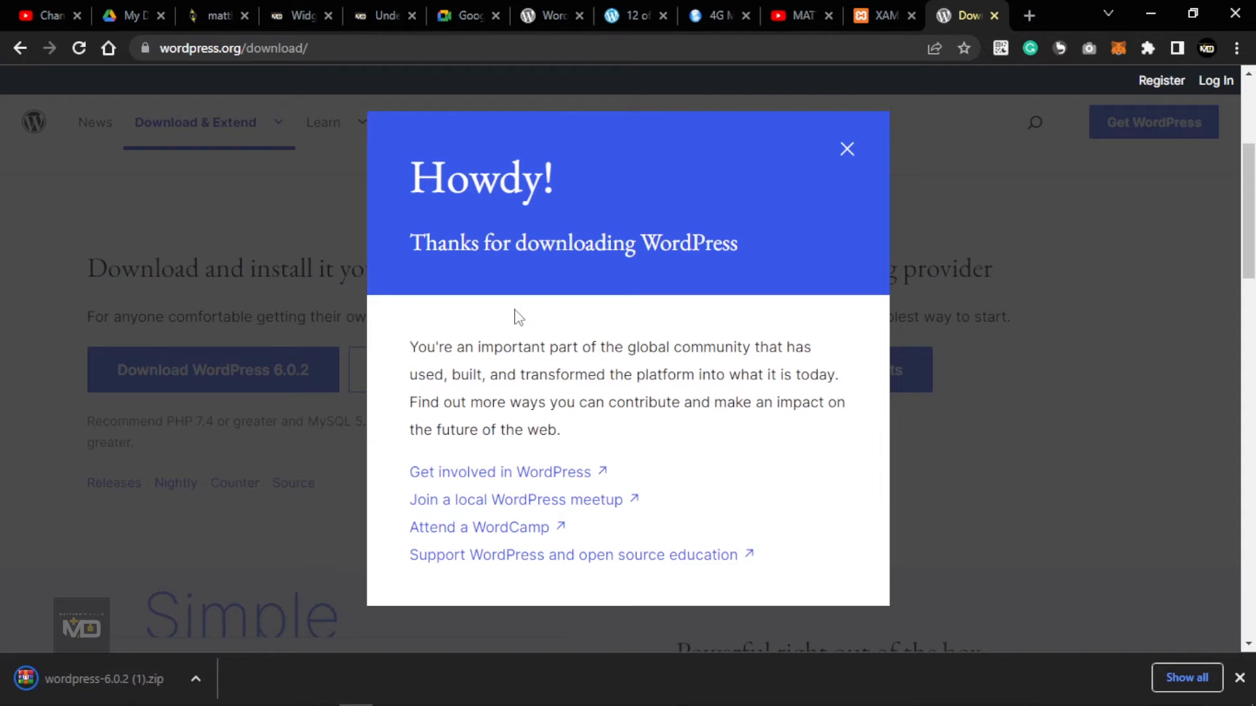
pyautogui.click(197, 678)
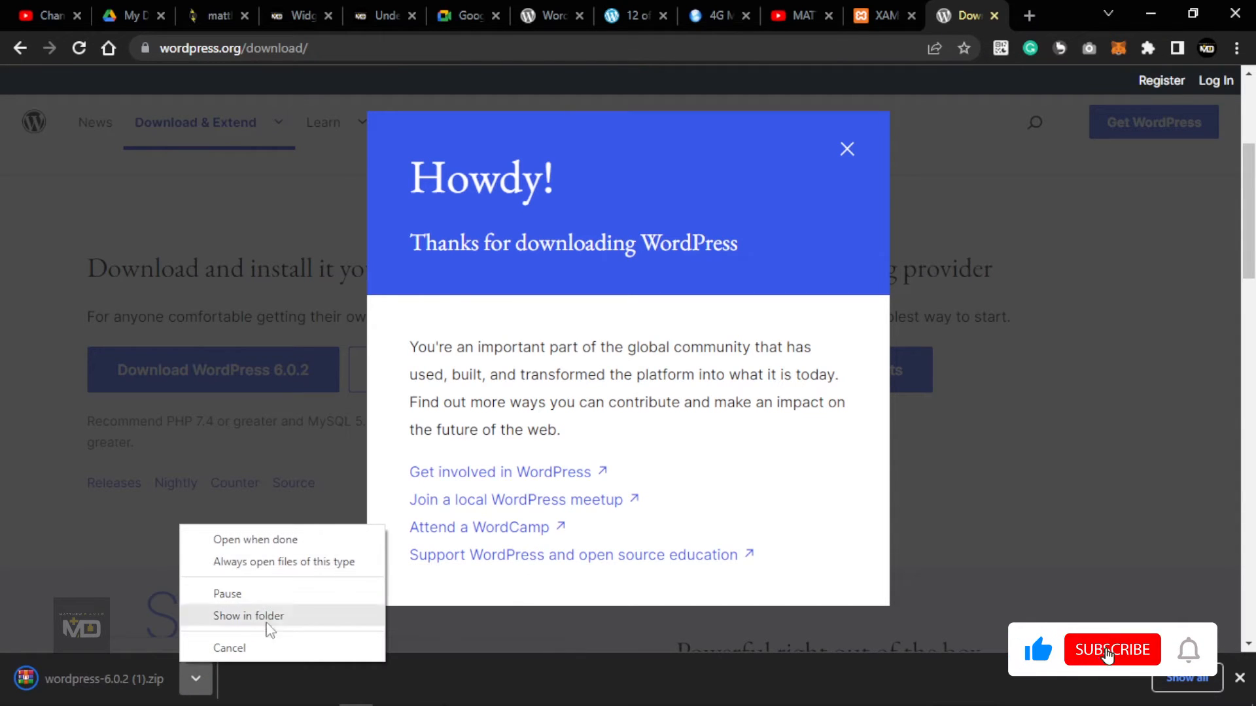
pyautogui.click(274, 618)
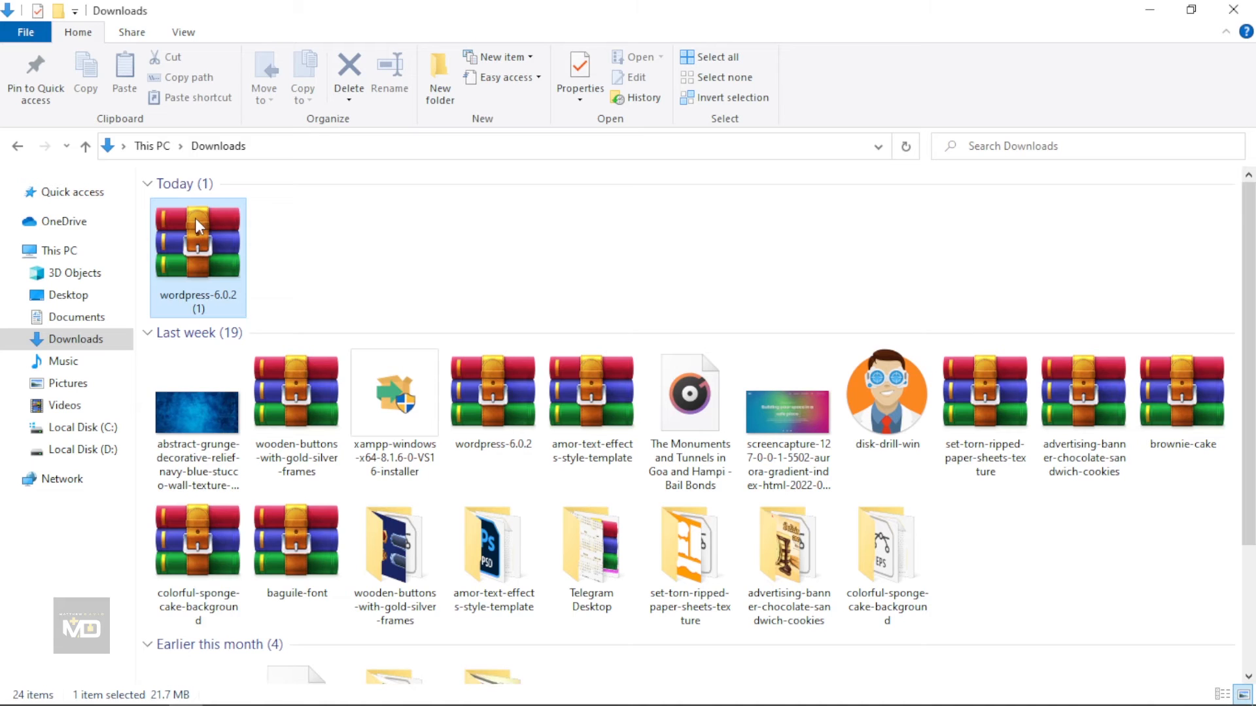
# - Extract wordpress-6.0.2 (1).zip to C:\Users\Admin\Downloads\wordpress-6.0.2, dropping '(1)' from the destination
pyautogui.rightClick(196, 220)
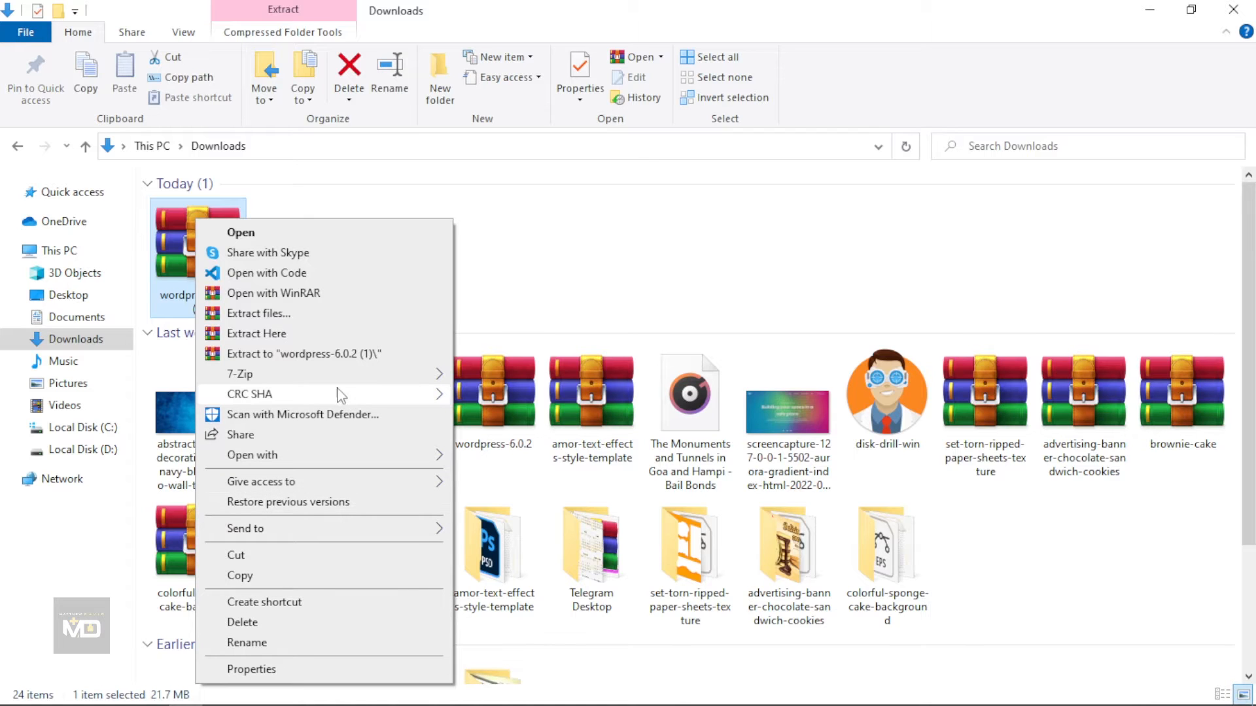
pyautogui.click(282, 317)
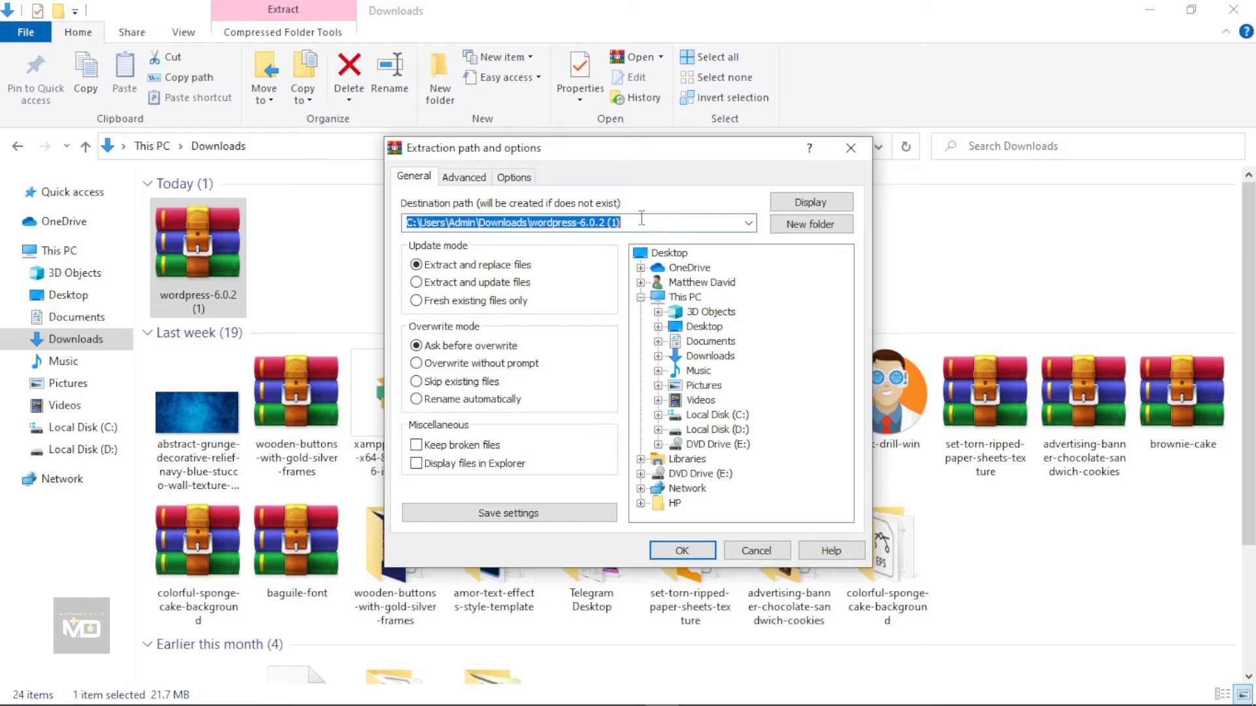
pyautogui.click(634, 220)
pyautogui.press('BackSpace')
pyautogui.press('BackSpace')
pyautogui.press('BackSpace')
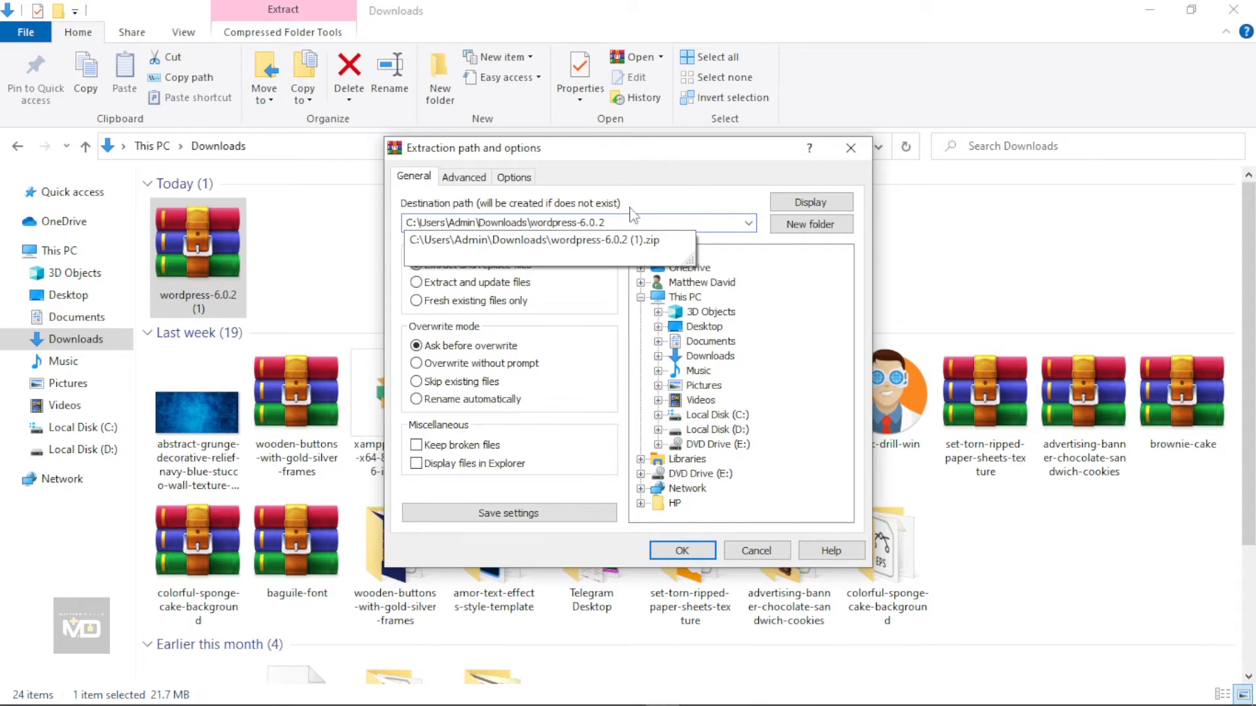
pyautogui.click(681, 551)
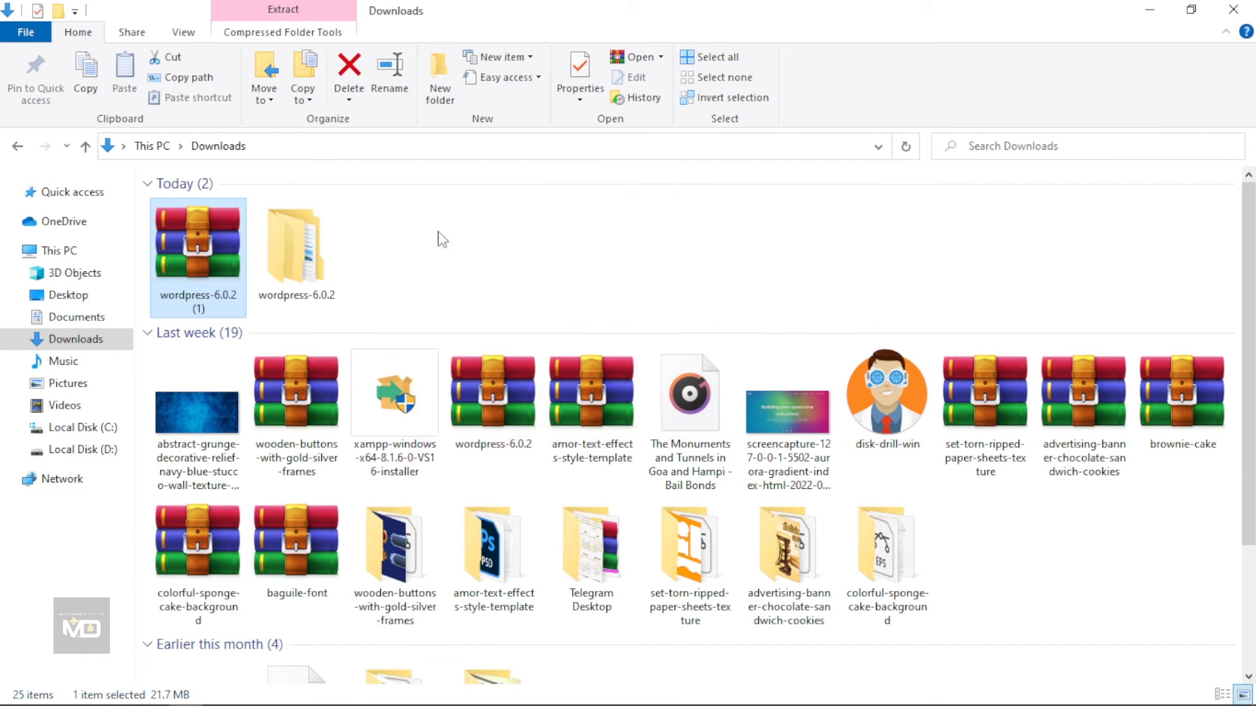
# - Open the extracted wordpress-6.0.2 folder and look inside its wordpress subfolder
pyautogui.click(442, 240)
pyautogui.doubleClick(308, 255)
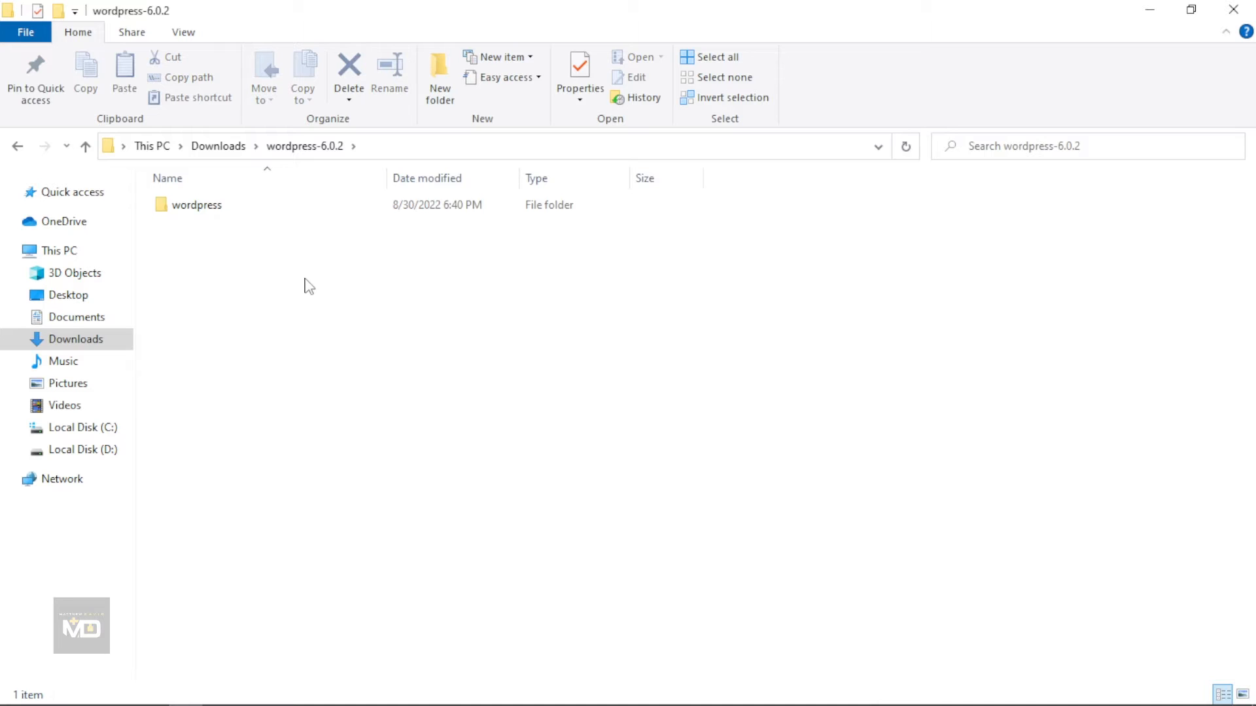
pyautogui.doubleClick(360, 212)
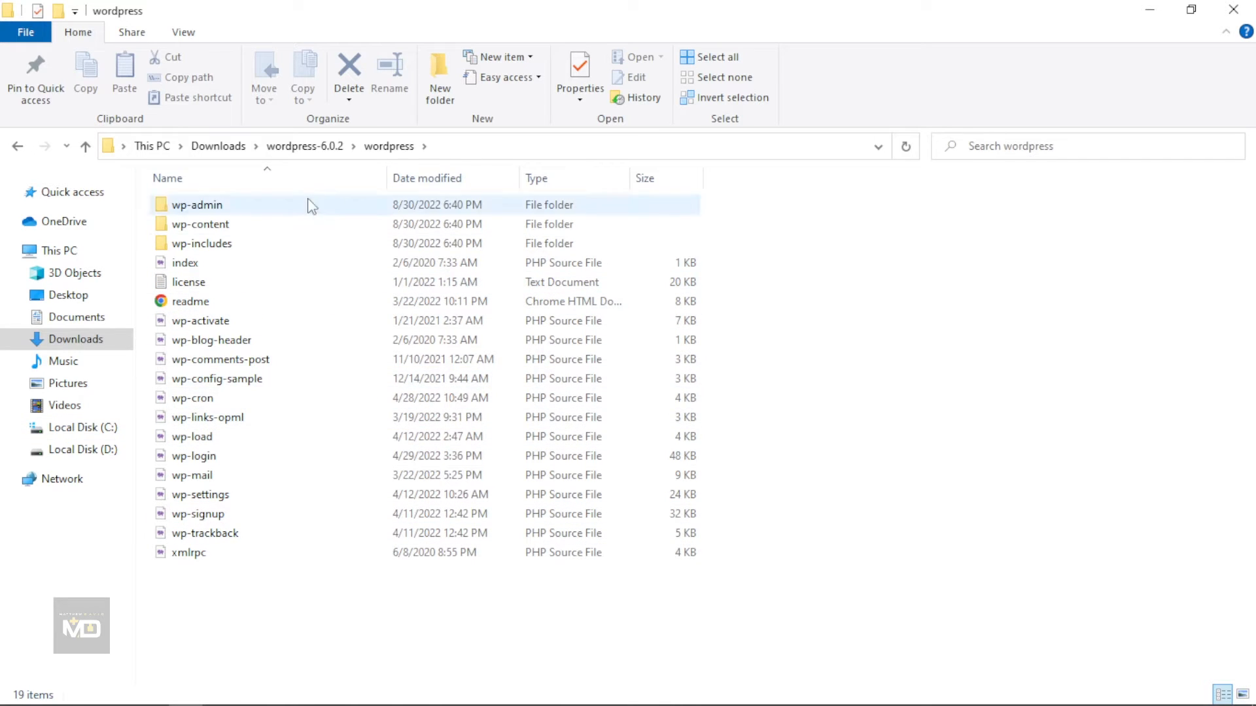
pyautogui.click(300, 147)
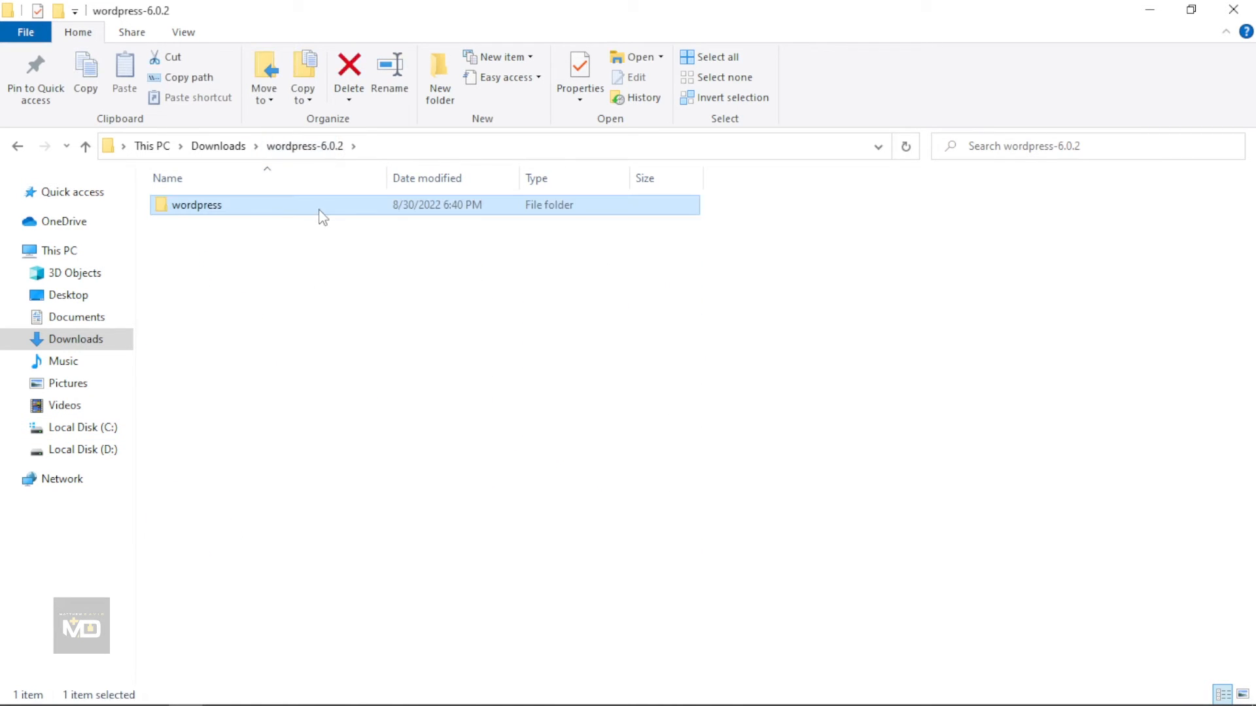
# - Copy the wordpress folder from inside wordpress-6.0.2
pyautogui.press('F2')
pyautogui.click(319, 210)
pyautogui.rightClick(320, 211)
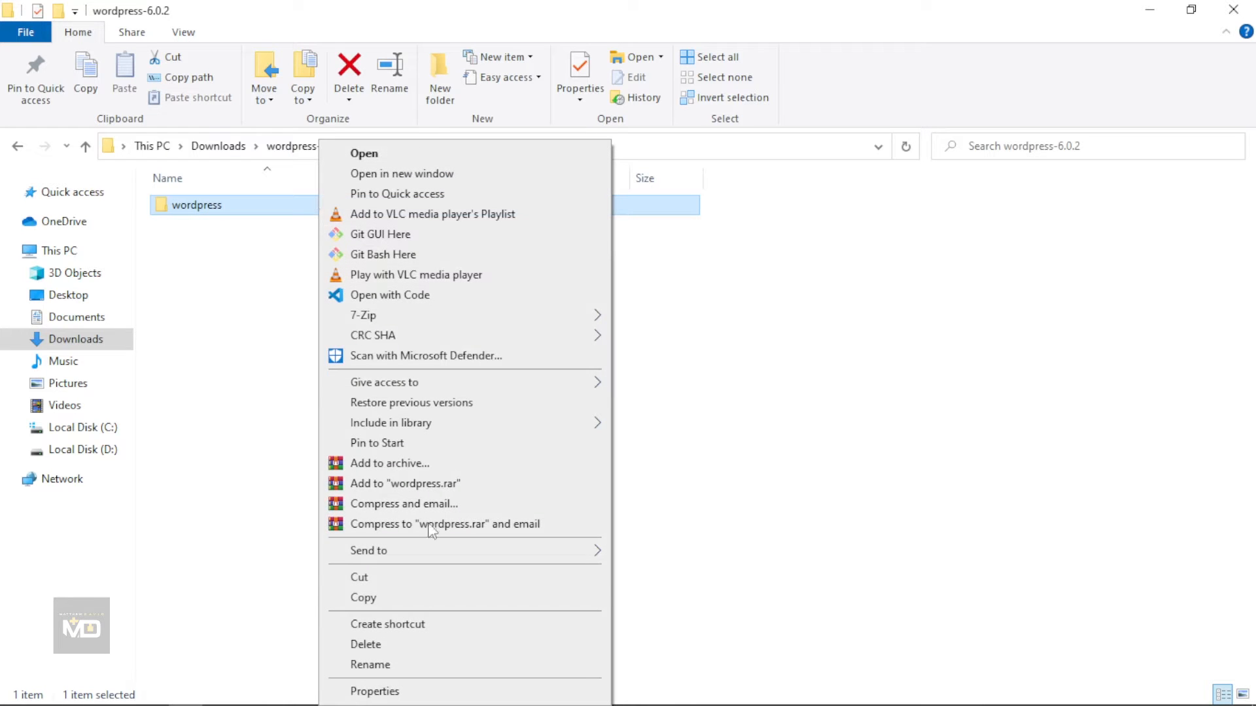
pyautogui.click(418, 598)
pyautogui.click(627, 504)
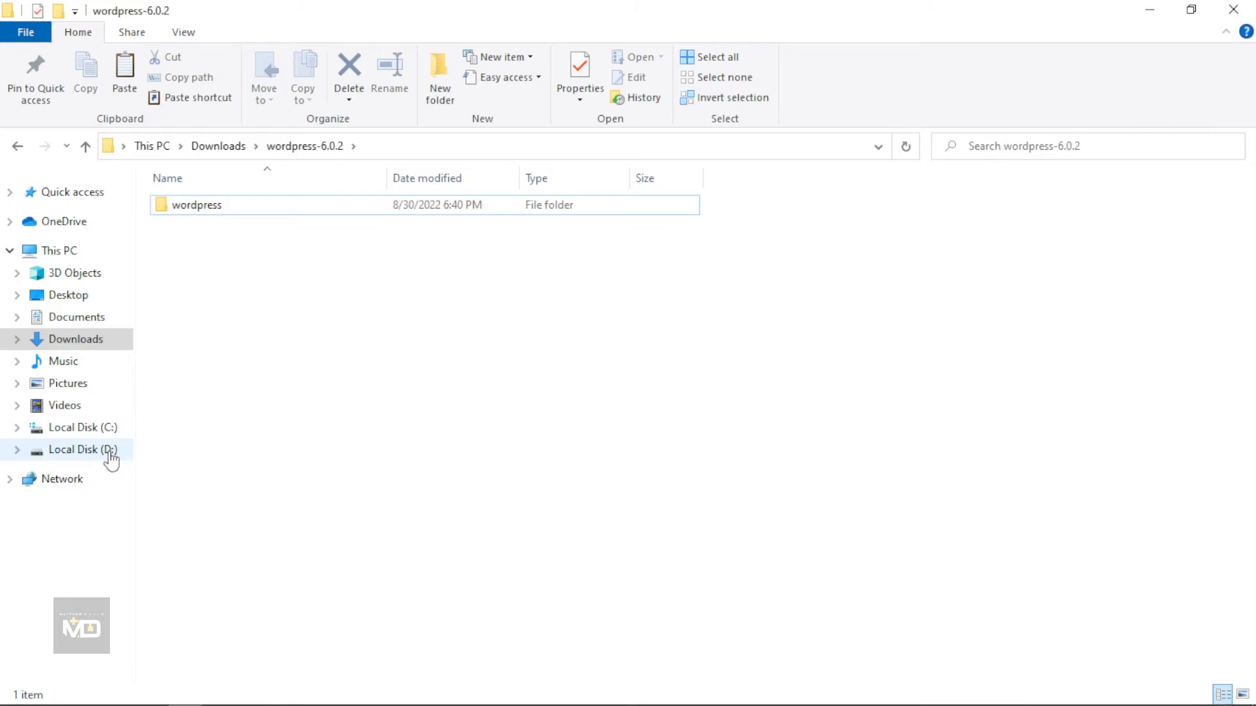
# - Navigate from Local Disk (C:) through xampp into the htdocs folder
pyautogui.click(110, 452)
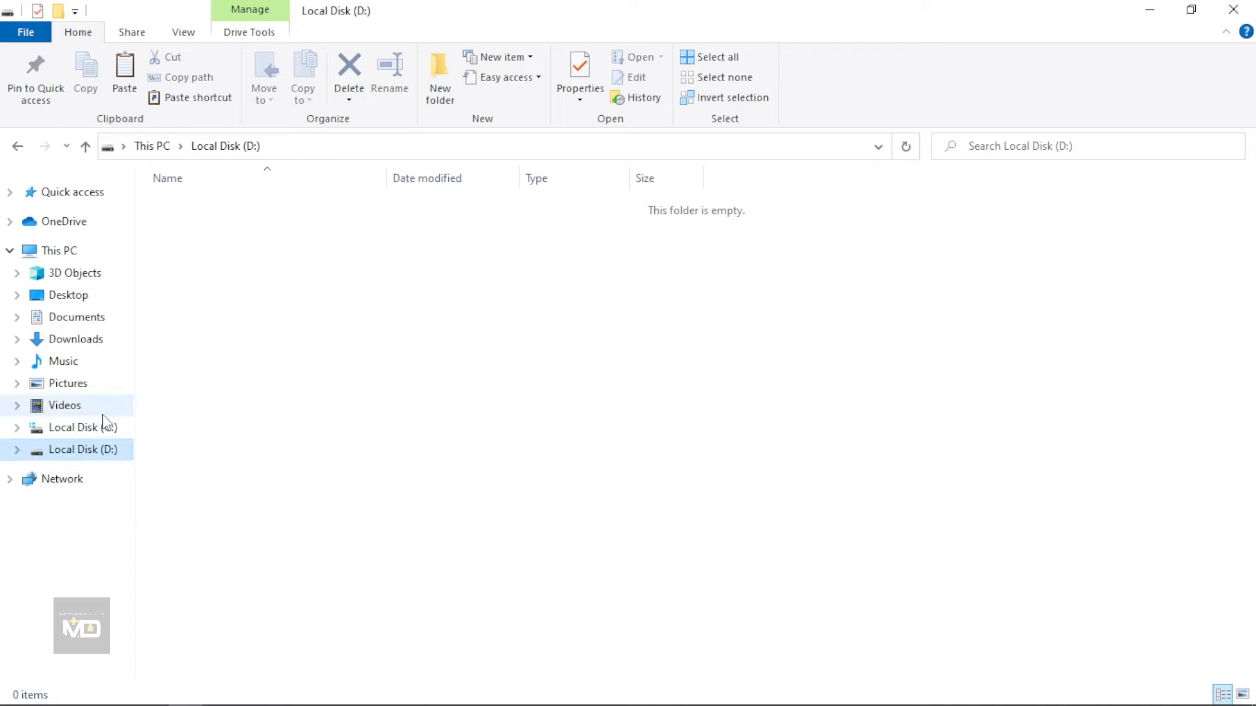
pyautogui.click(106, 429)
pyautogui.click(257, 422)
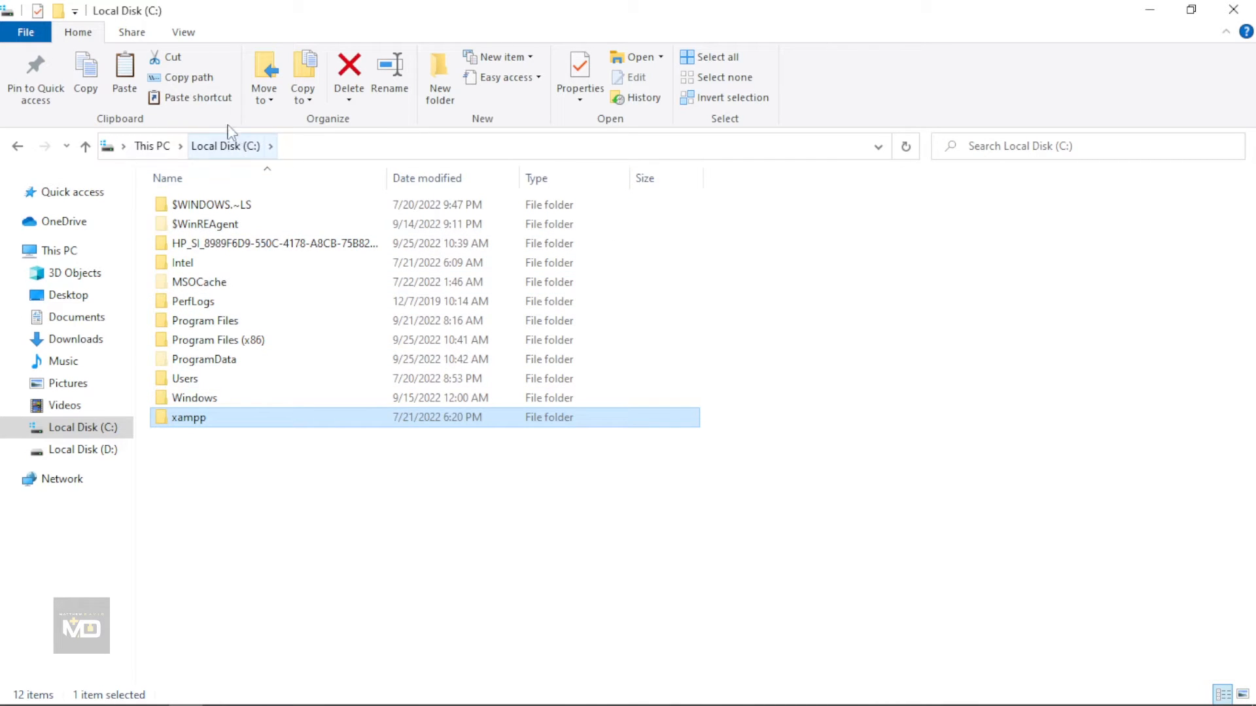
pyautogui.doubleClick(293, 420)
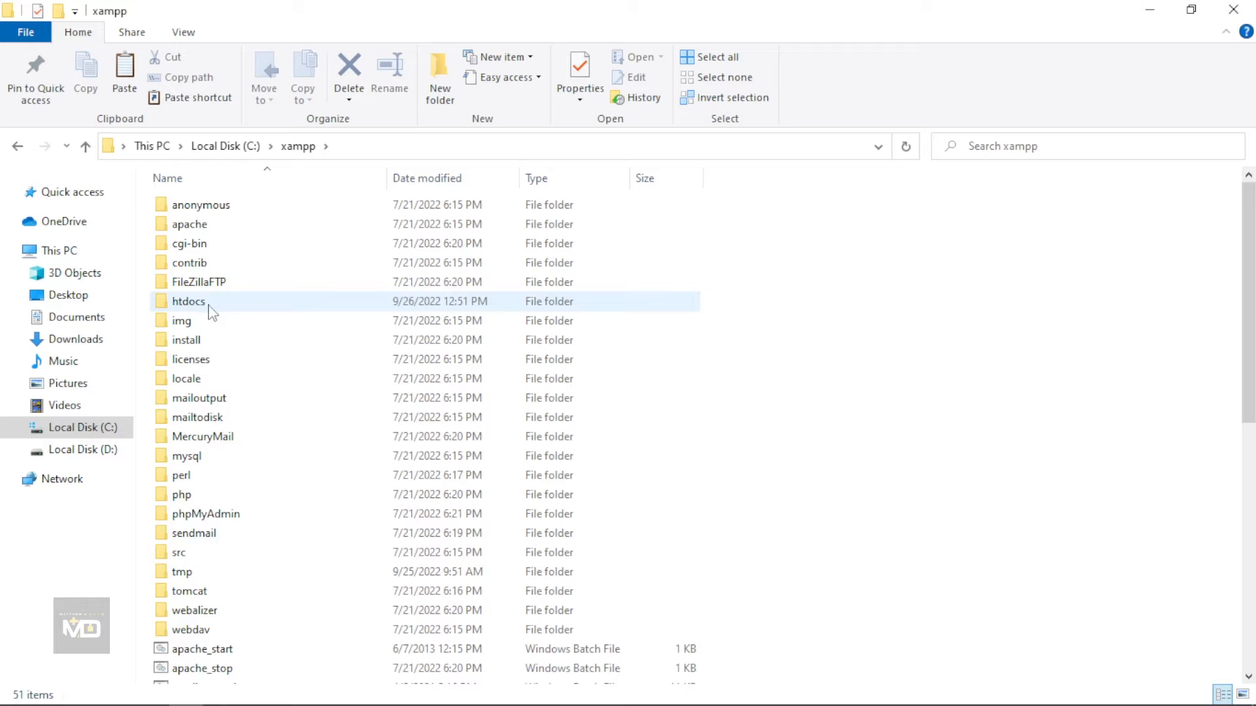
pyautogui.click(208, 305)
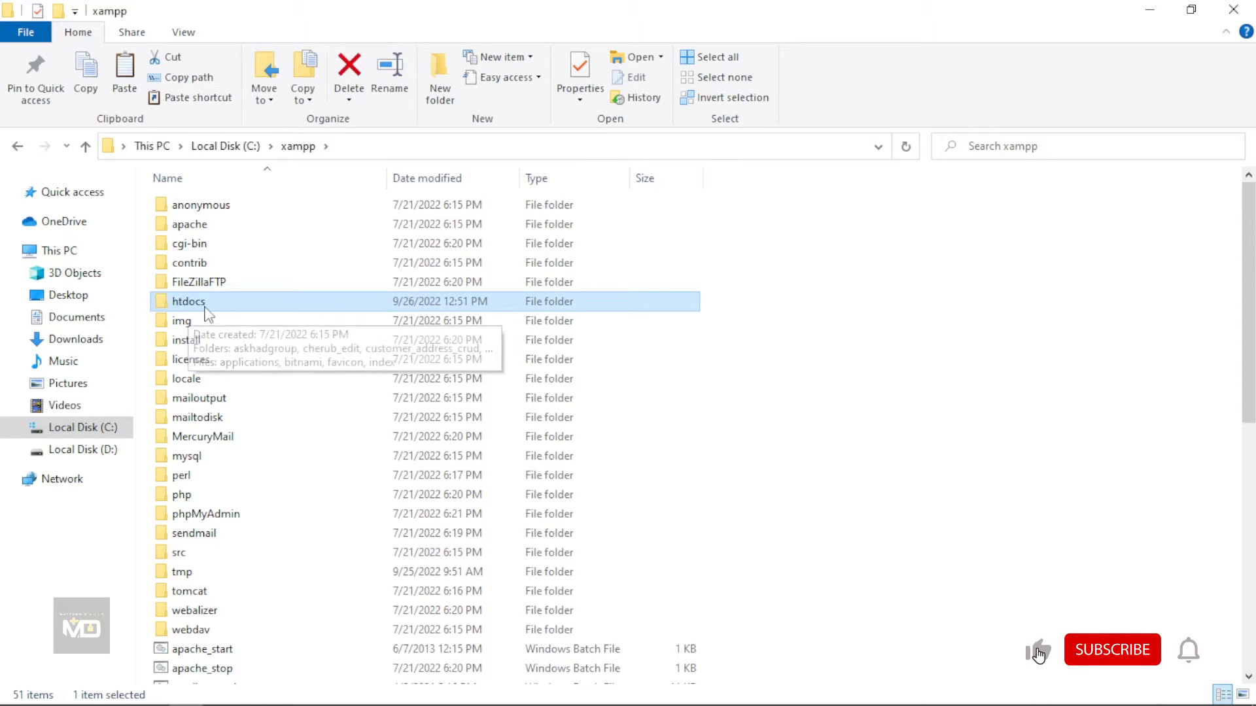
pyautogui.doubleClick(206, 307)
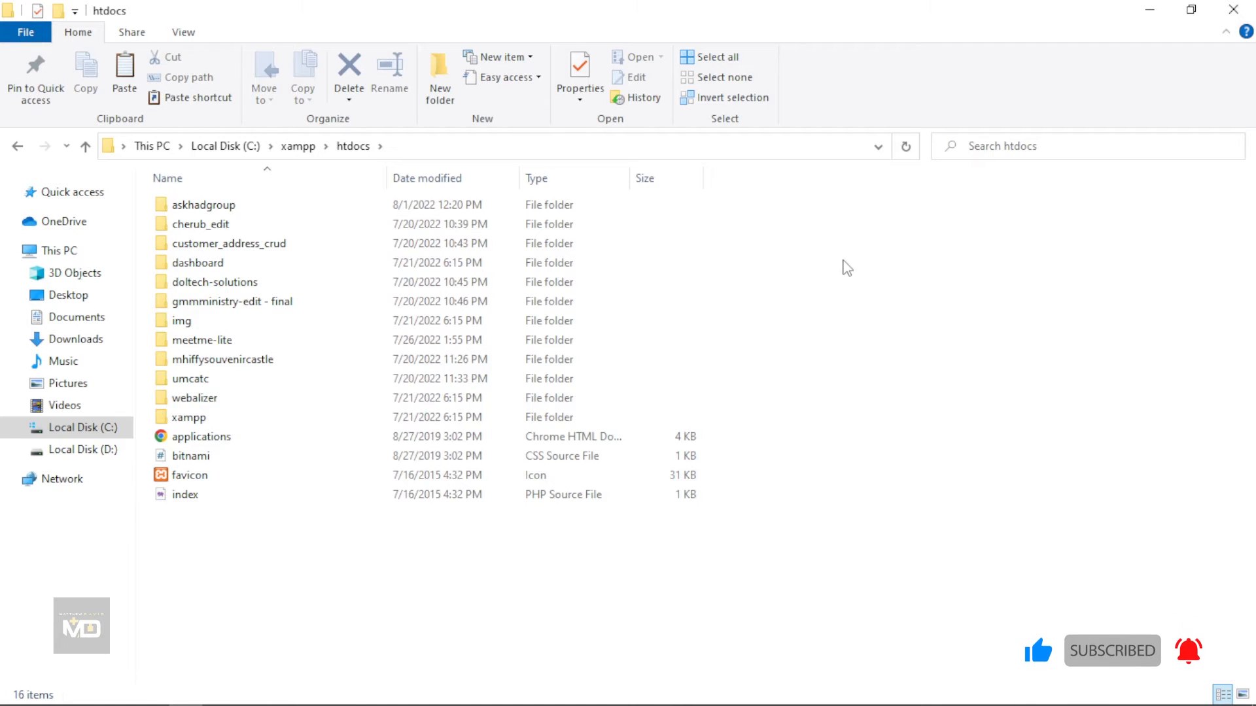
# - Paste the wordpress folder into C:\xampp\htdocs, keeping its name as wordpress
pyautogui.rightClick(844, 262)
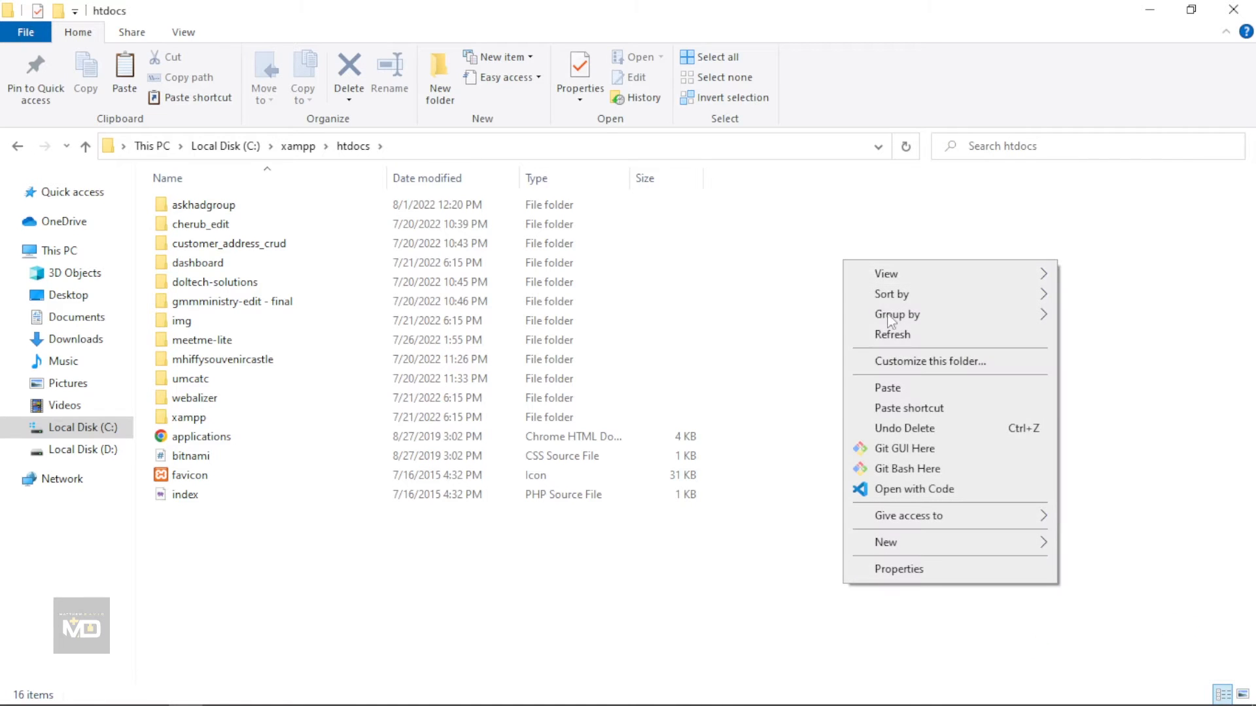
pyautogui.click(907, 388)
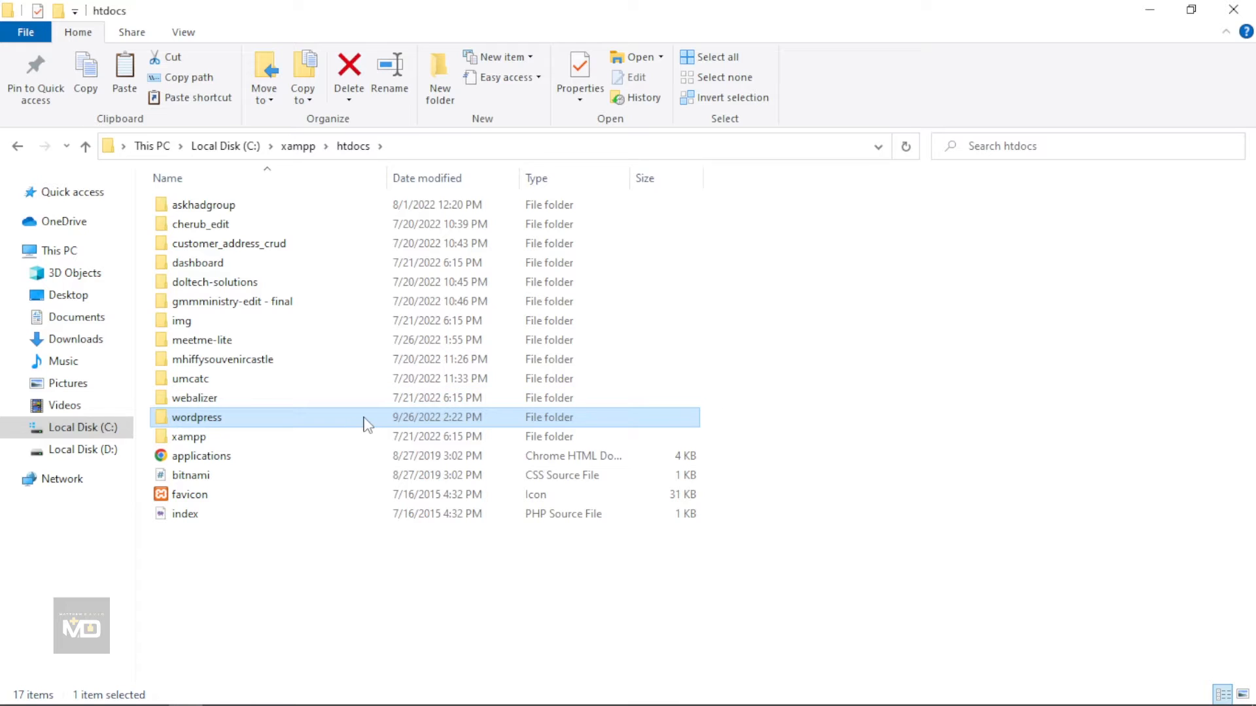
pyautogui.press('F2')
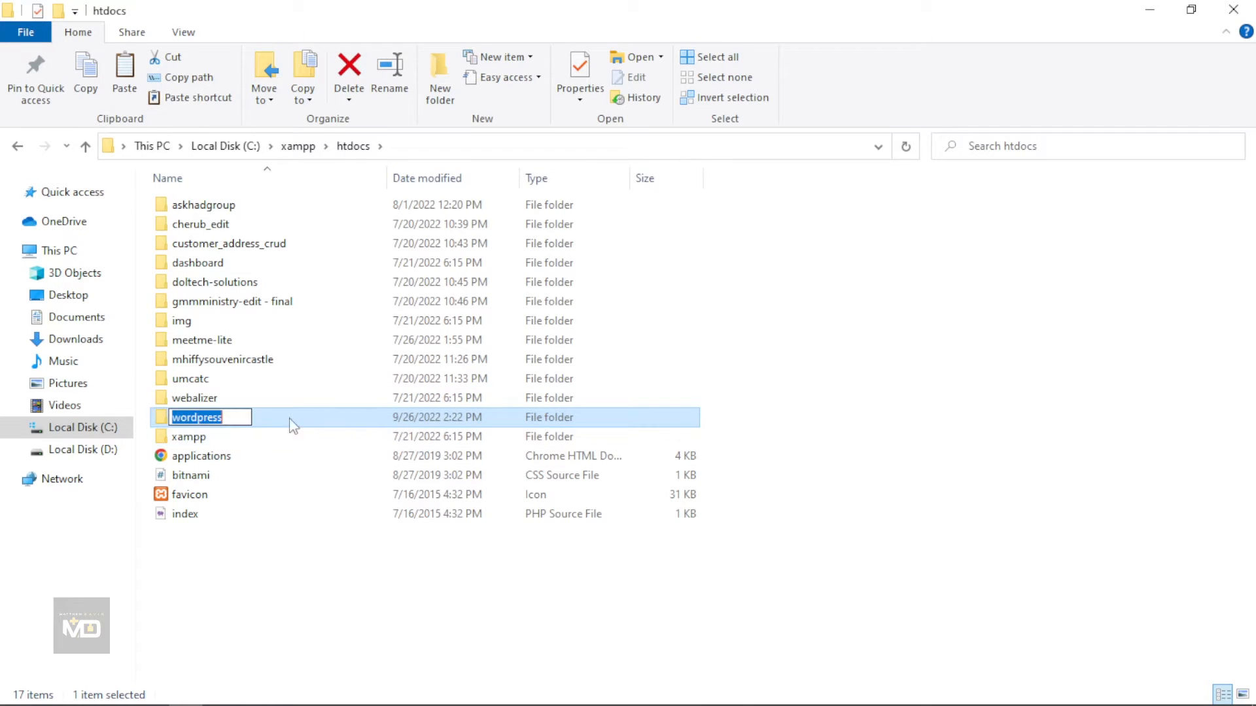
pyautogui.press('Escape')
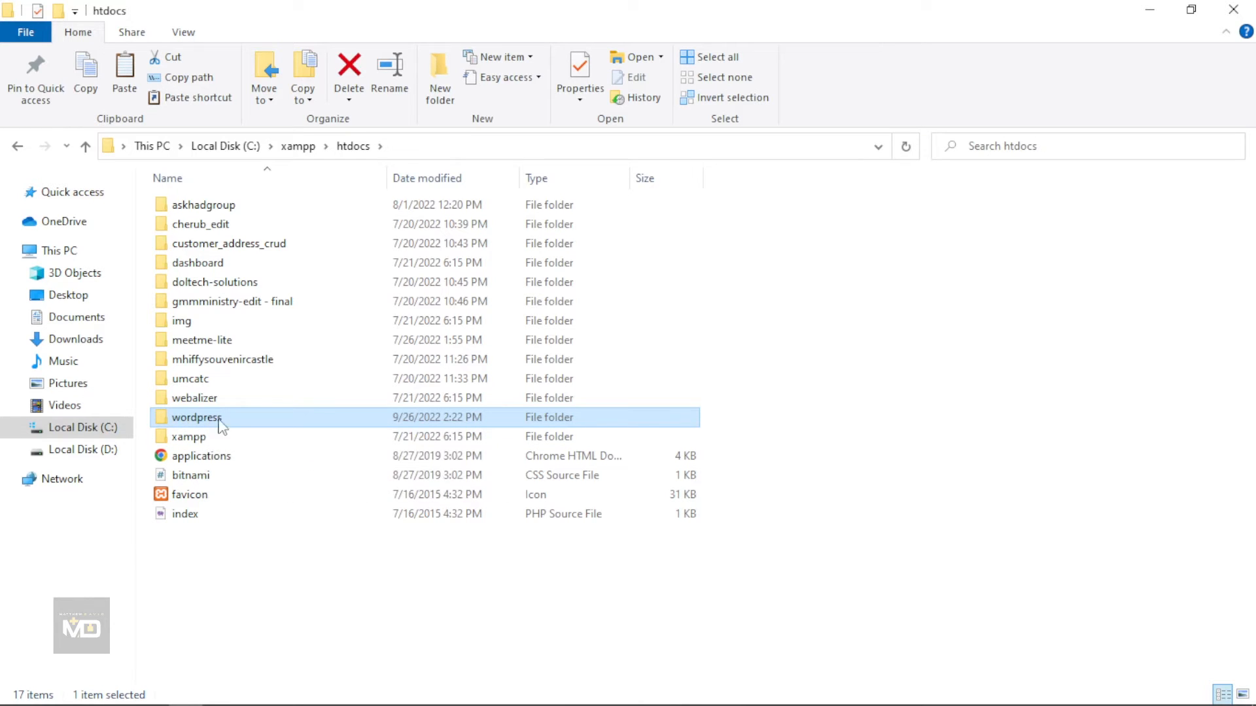
pyautogui.moveTo(215, 422)
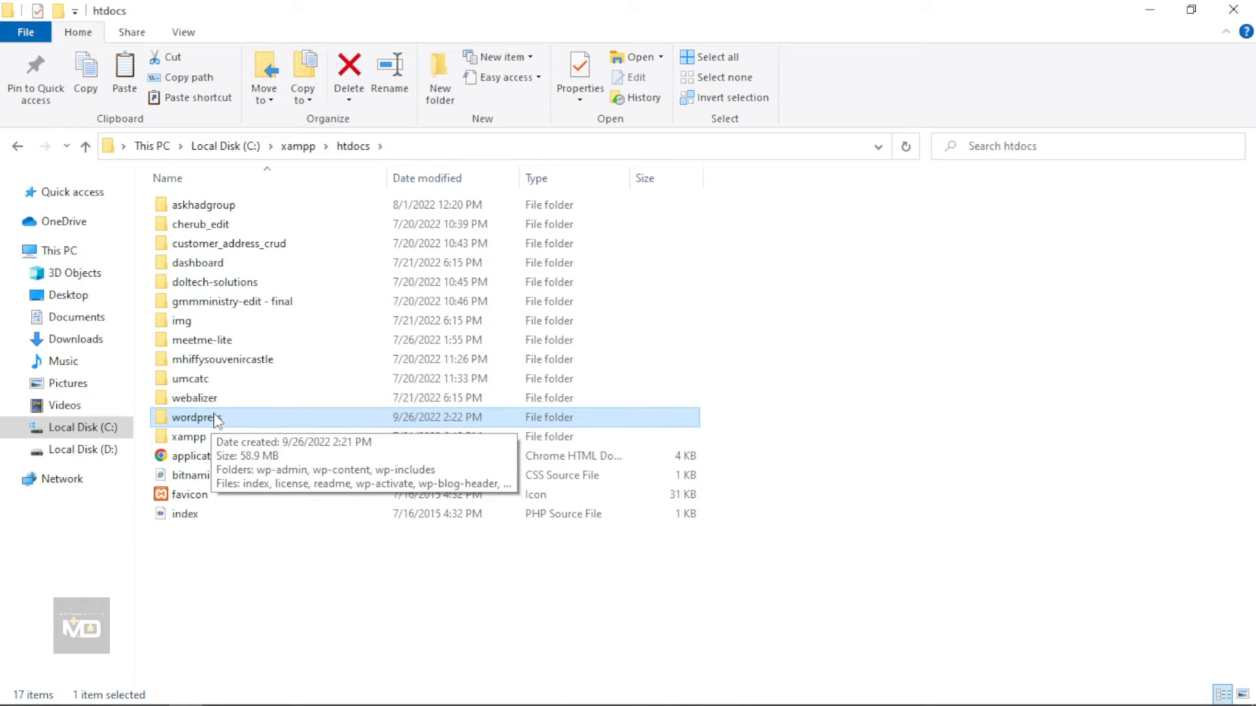
# - Confirm the XAMPP servers are running, then load localhost/wordpress in a new Chrome tab
pyautogui.moveTo(418, 703)
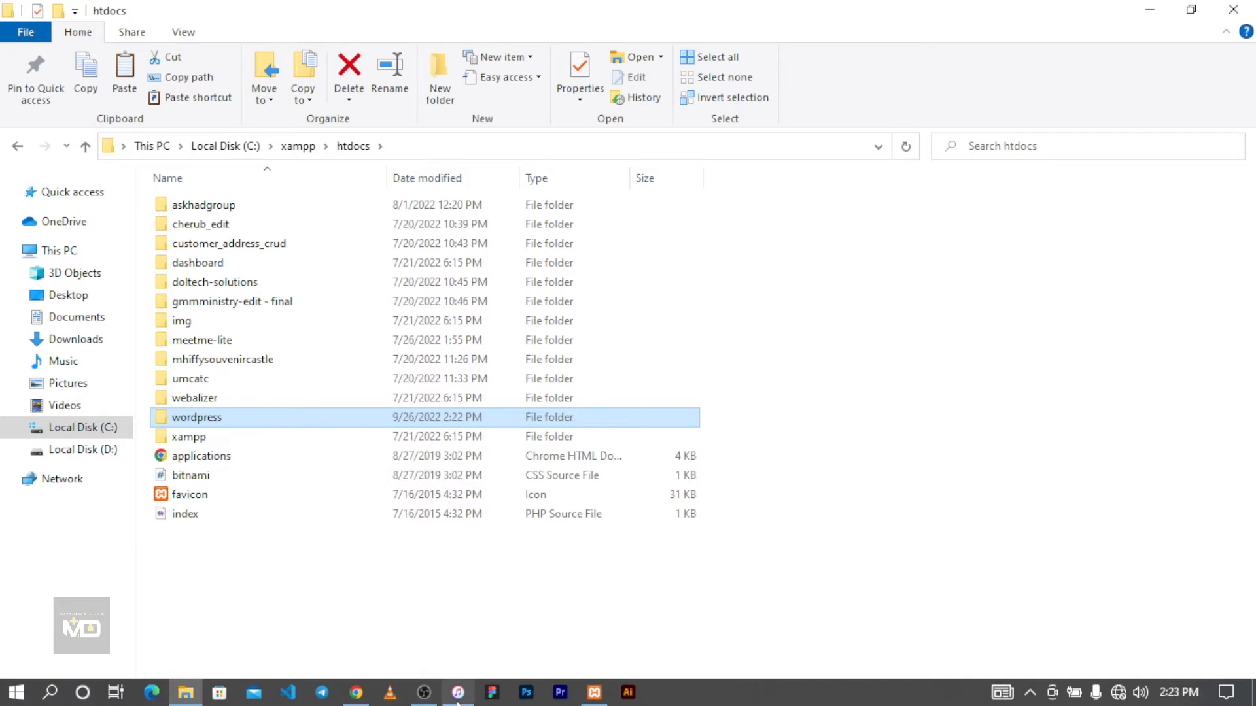
pyautogui.click(356, 693)
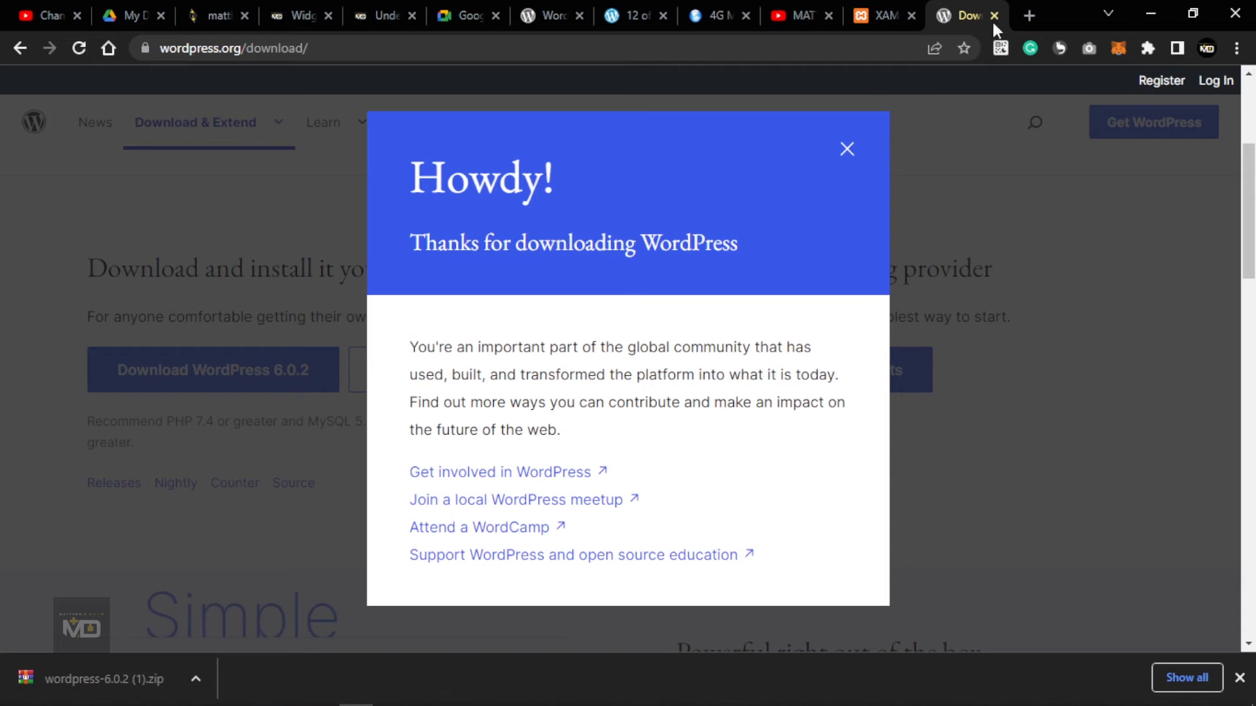
pyautogui.click(1029, 15)
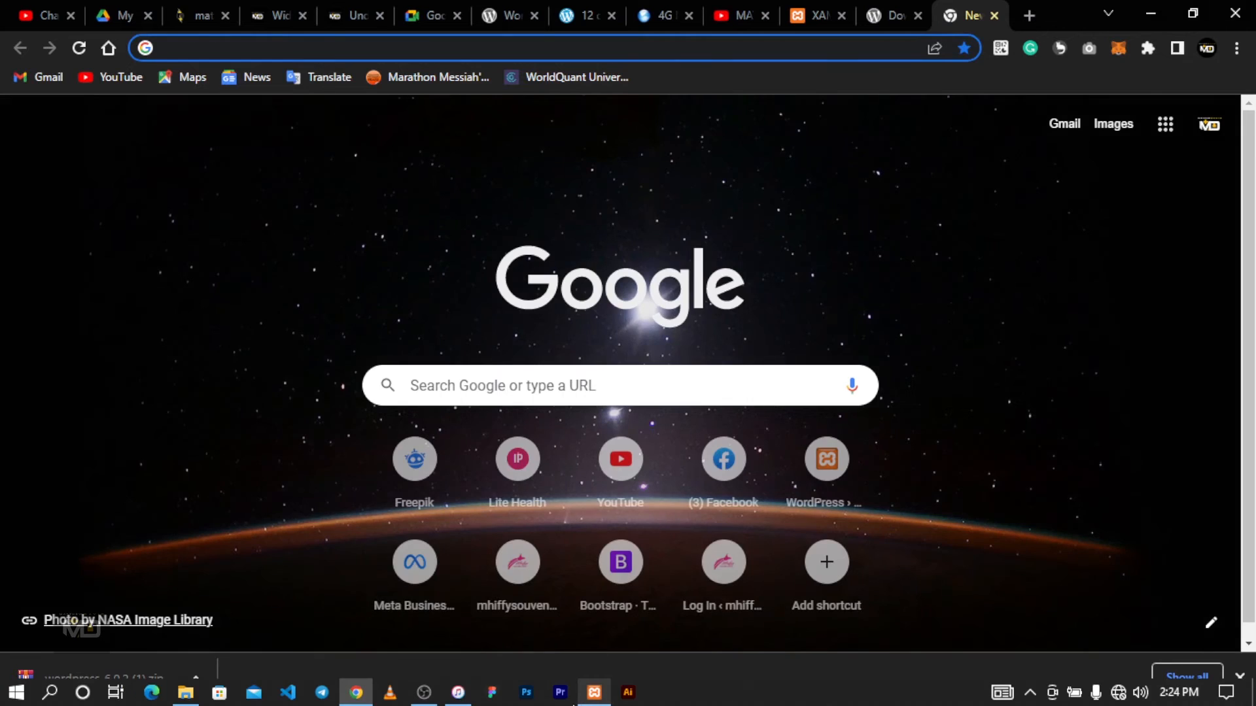
pyautogui.click(594, 699)
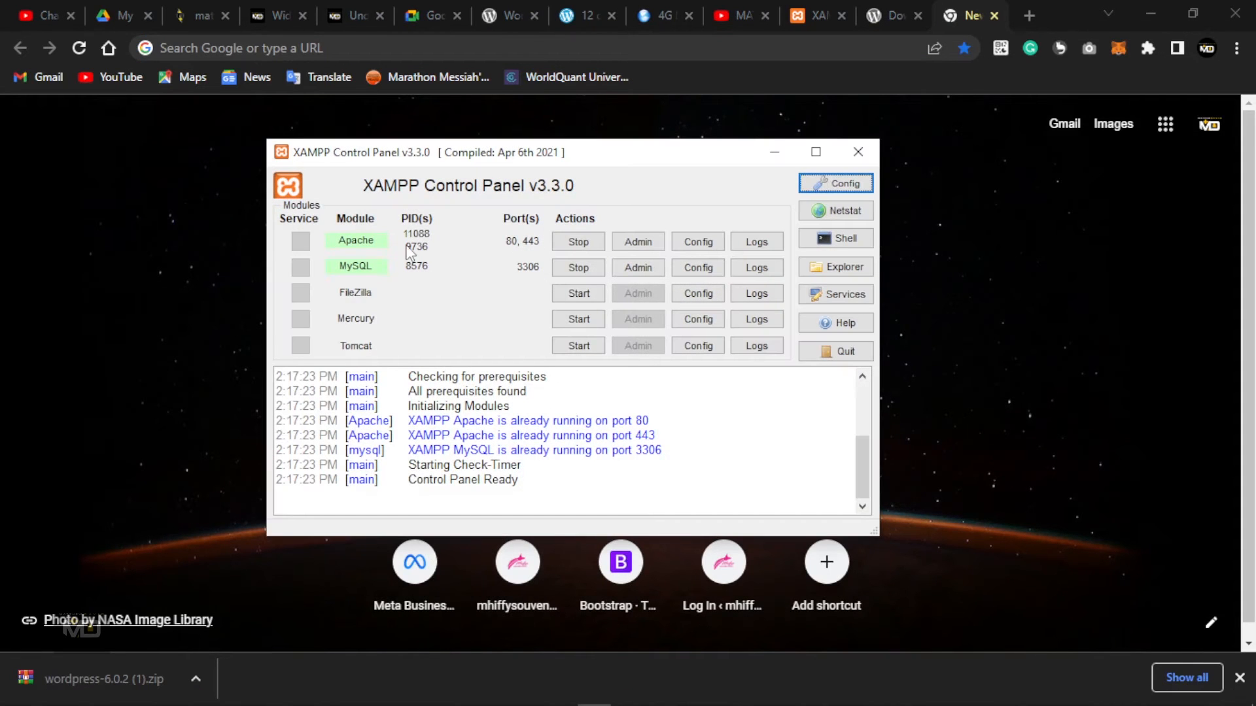
pyautogui.click(775, 152)
pyautogui.click(681, 45)
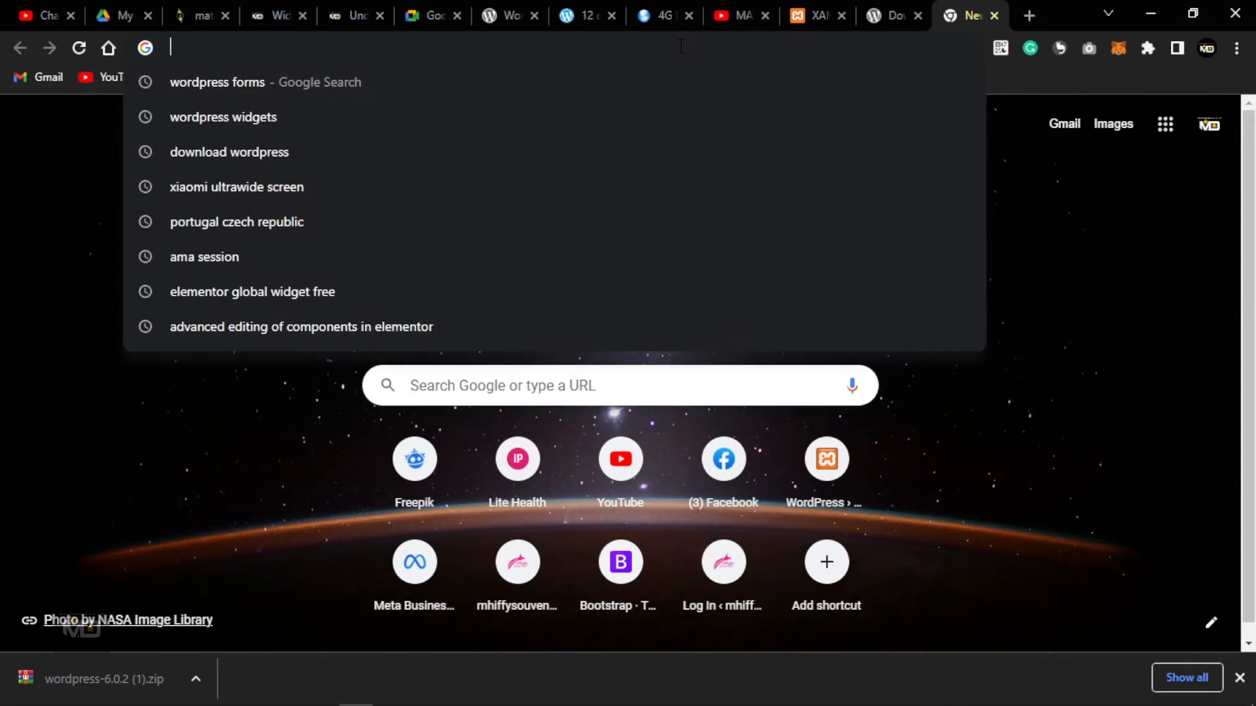
pyautogui.write('local')
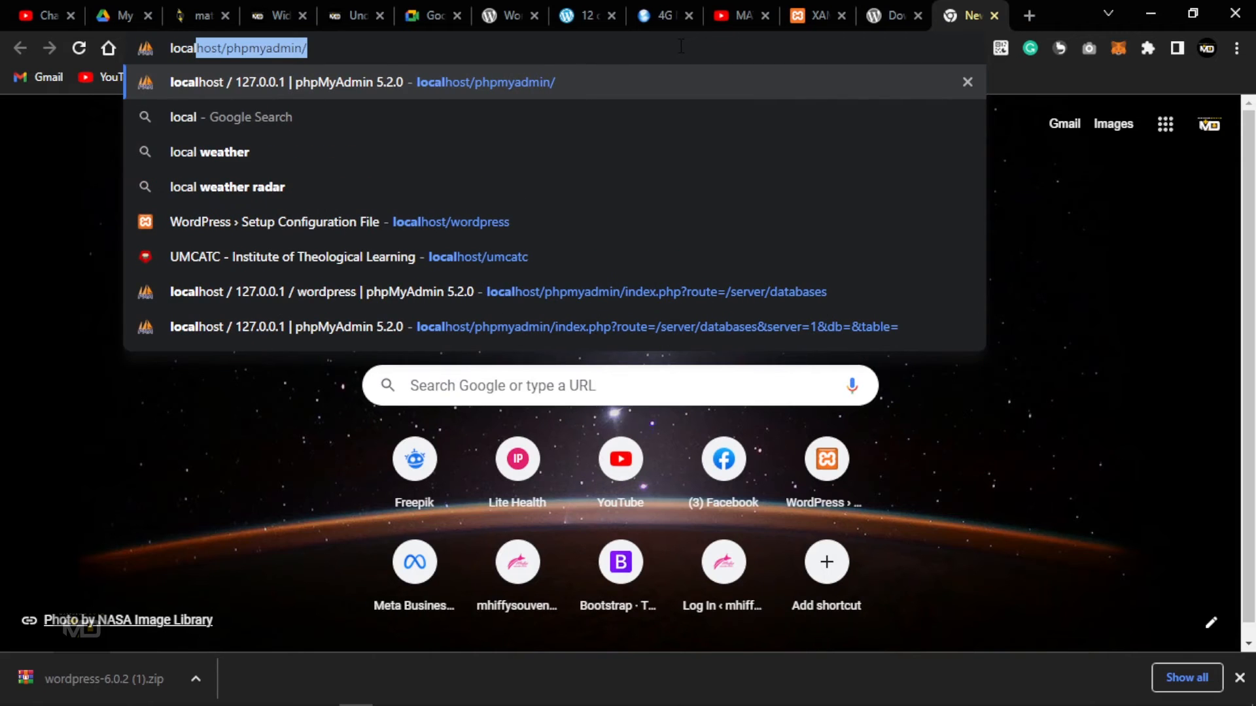
pyautogui.write('host')
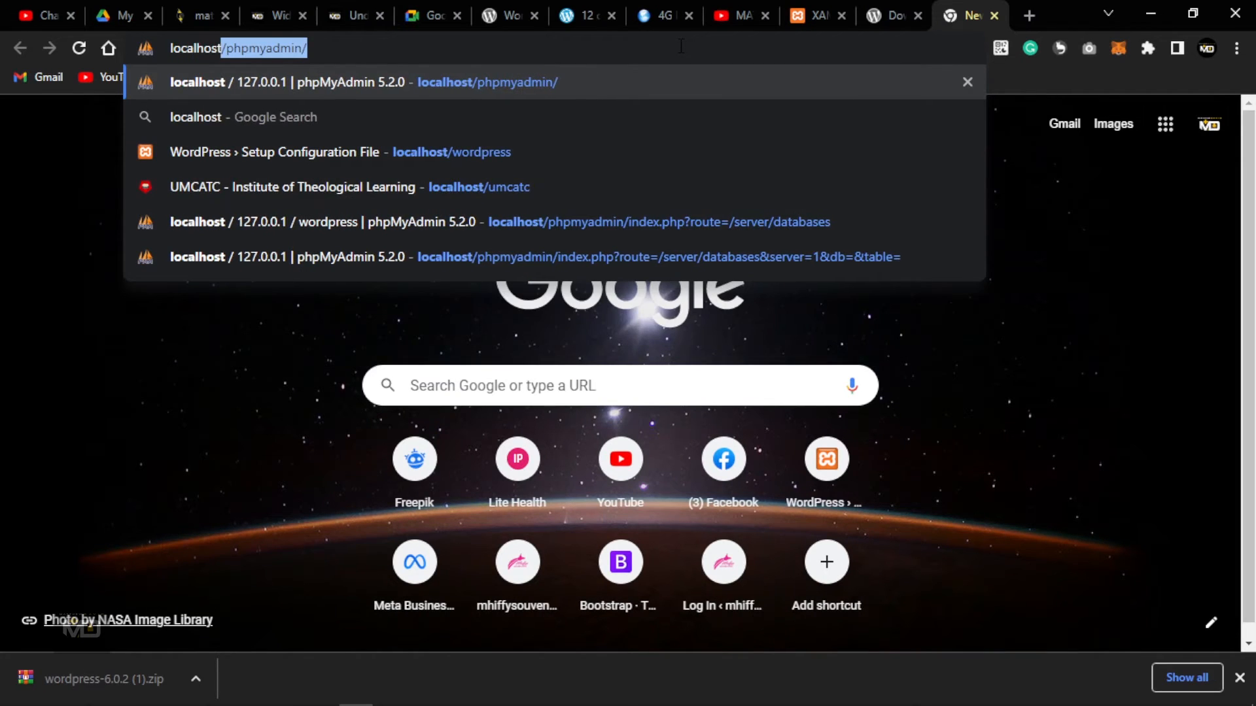
pyautogui.write('/')
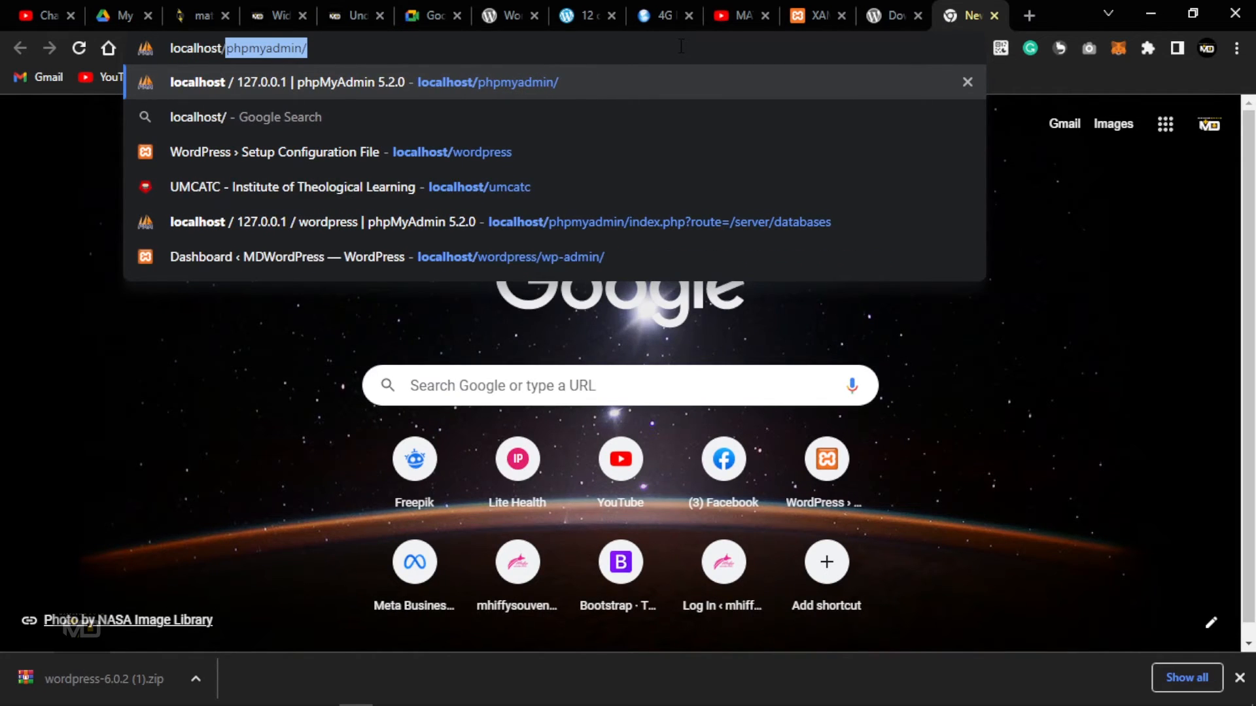
pyautogui.write('wordpre')
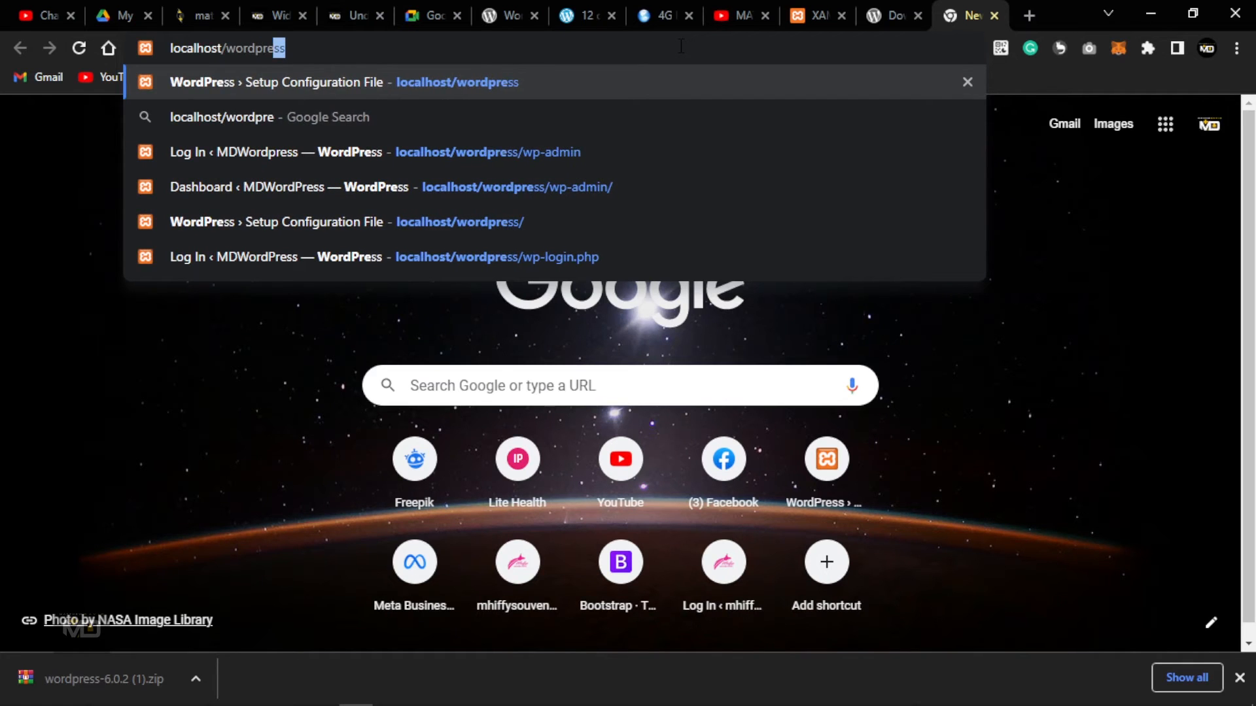
pyautogui.write('ss')
pyautogui.press('Return')
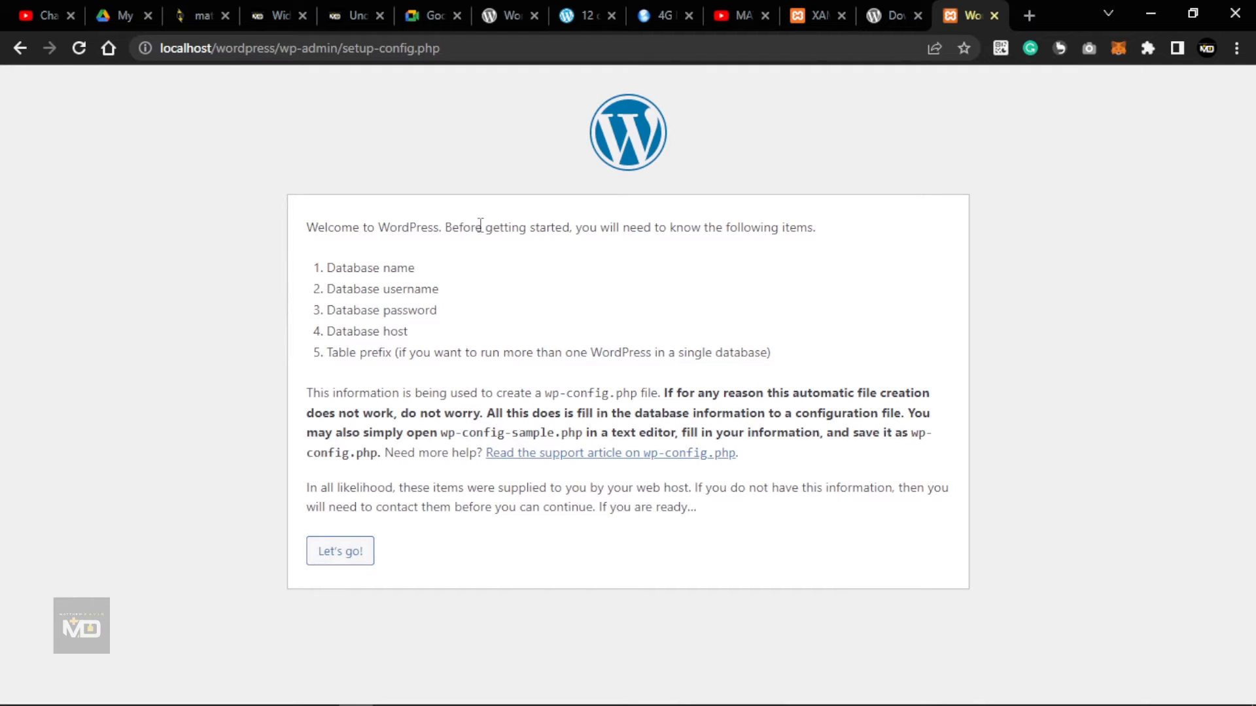
pyautogui.moveTo(422, 275); pyautogui.dragTo(332, 273)
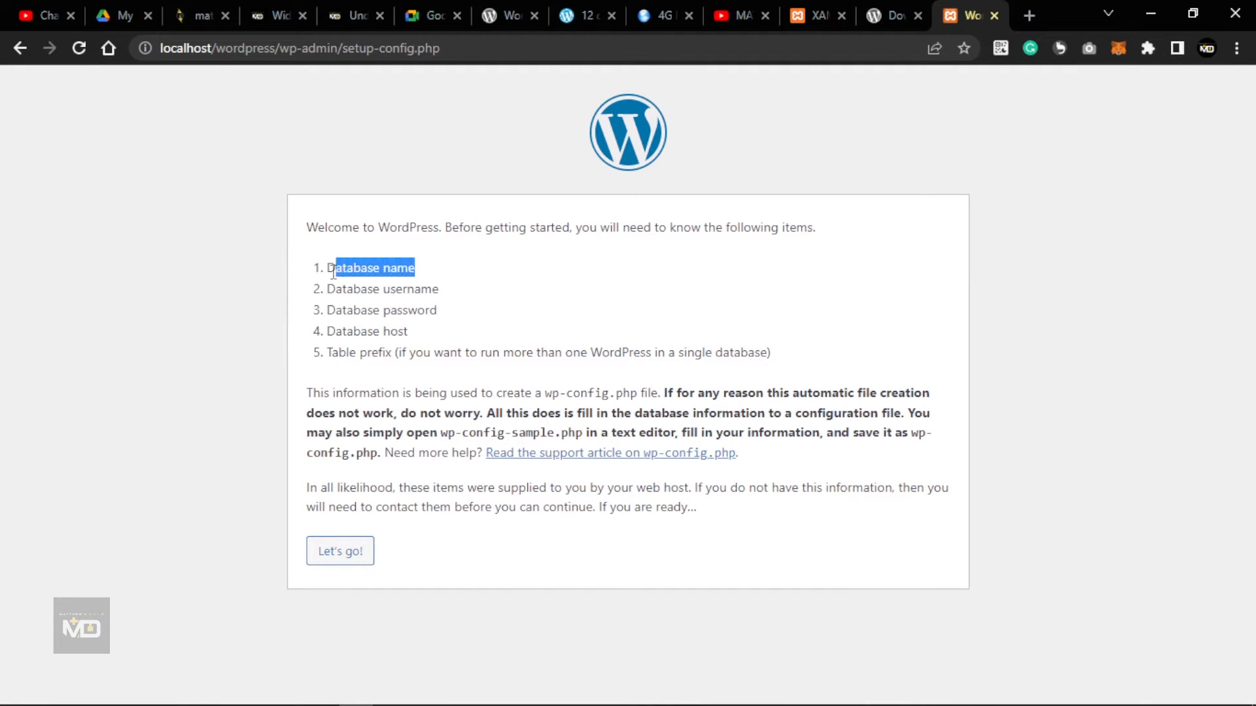
pyautogui.moveTo(440, 289); pyautogui.dragTo(326, 288)
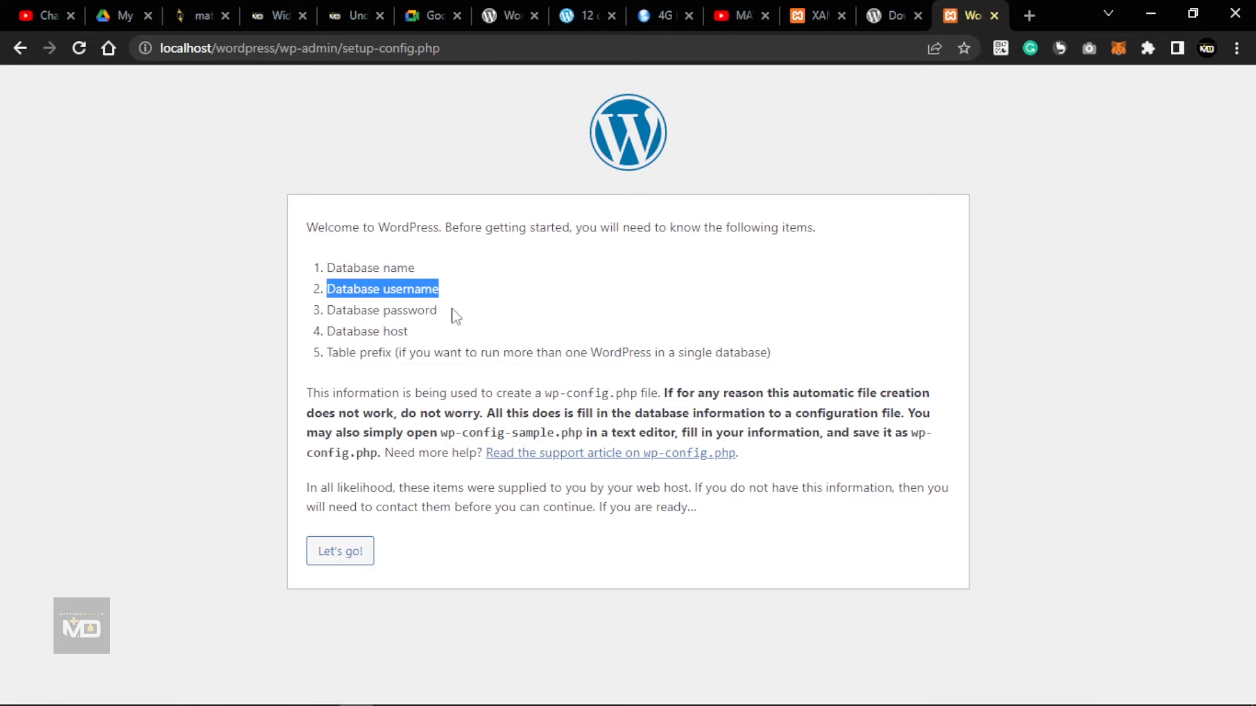
pyautogui.moveTo(448, 313); pyautogui.dragTo(325, 310)
pyautogui.moveTo(429, 332); pyautogui.dragTo(326, 332)
pyautogui.click(471, 304)
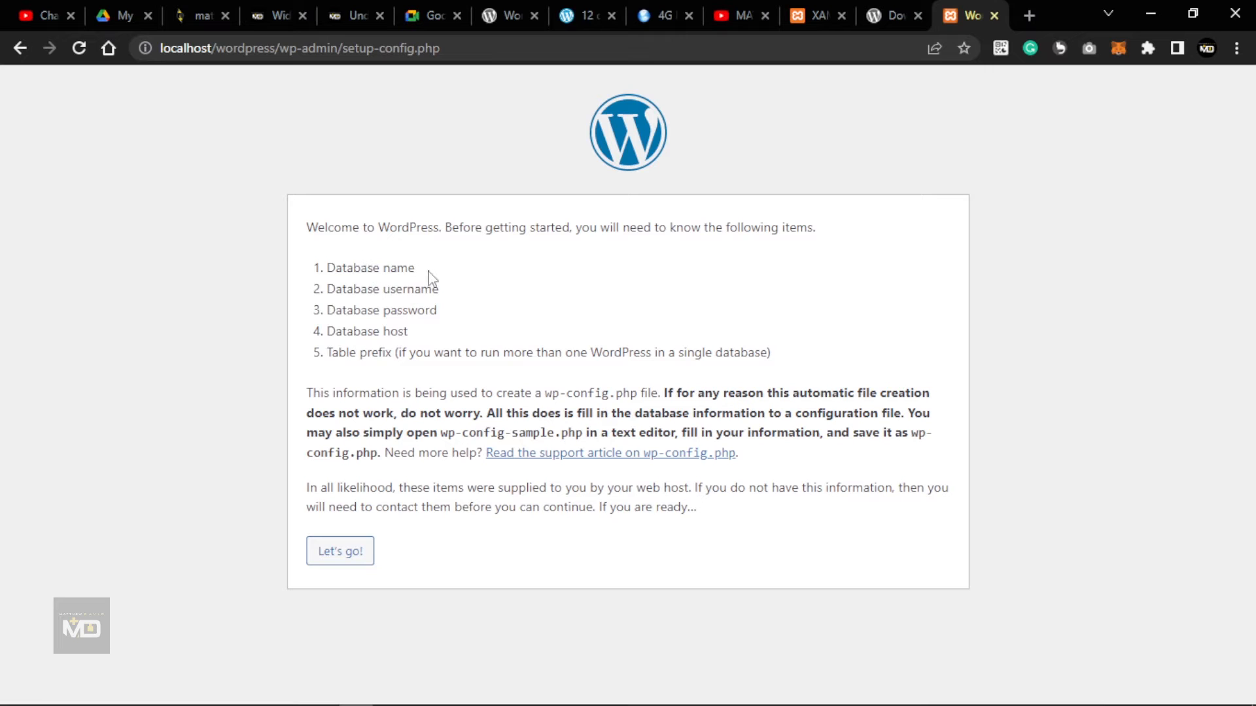
pyautogui.moveTo(430, 271); pyautogui.dragTo(294, 274)
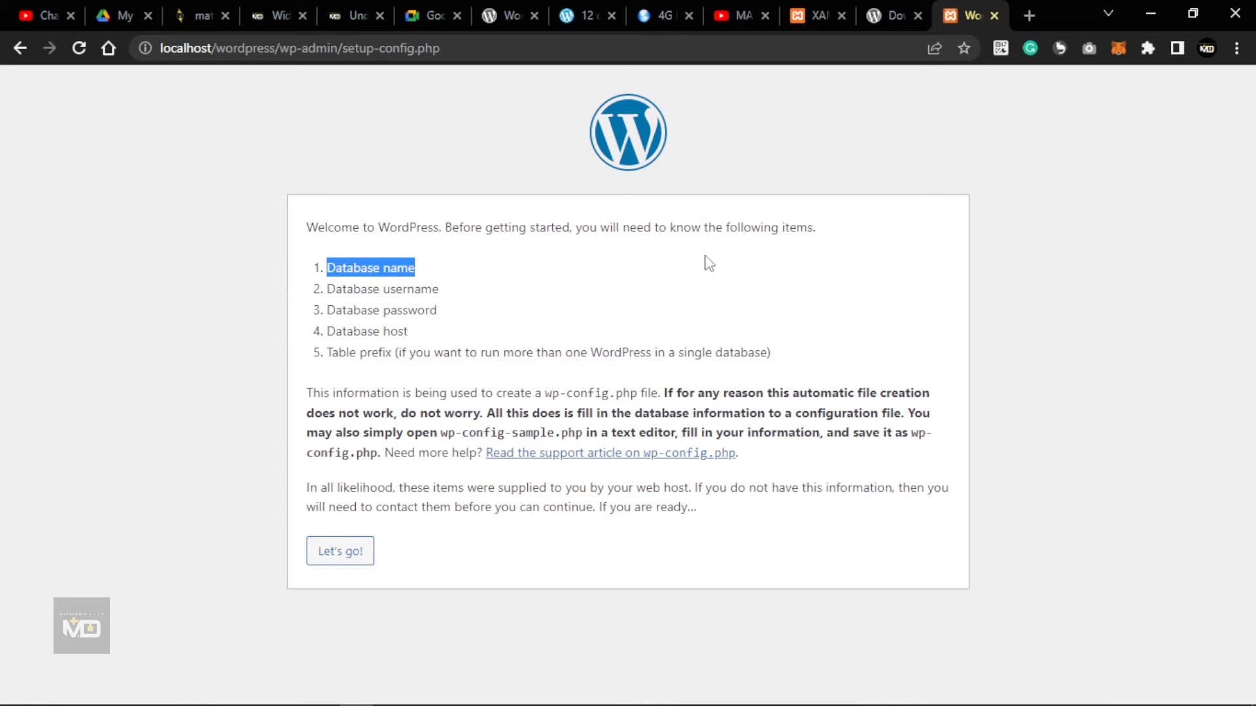
pyautogui.click(737, 257)
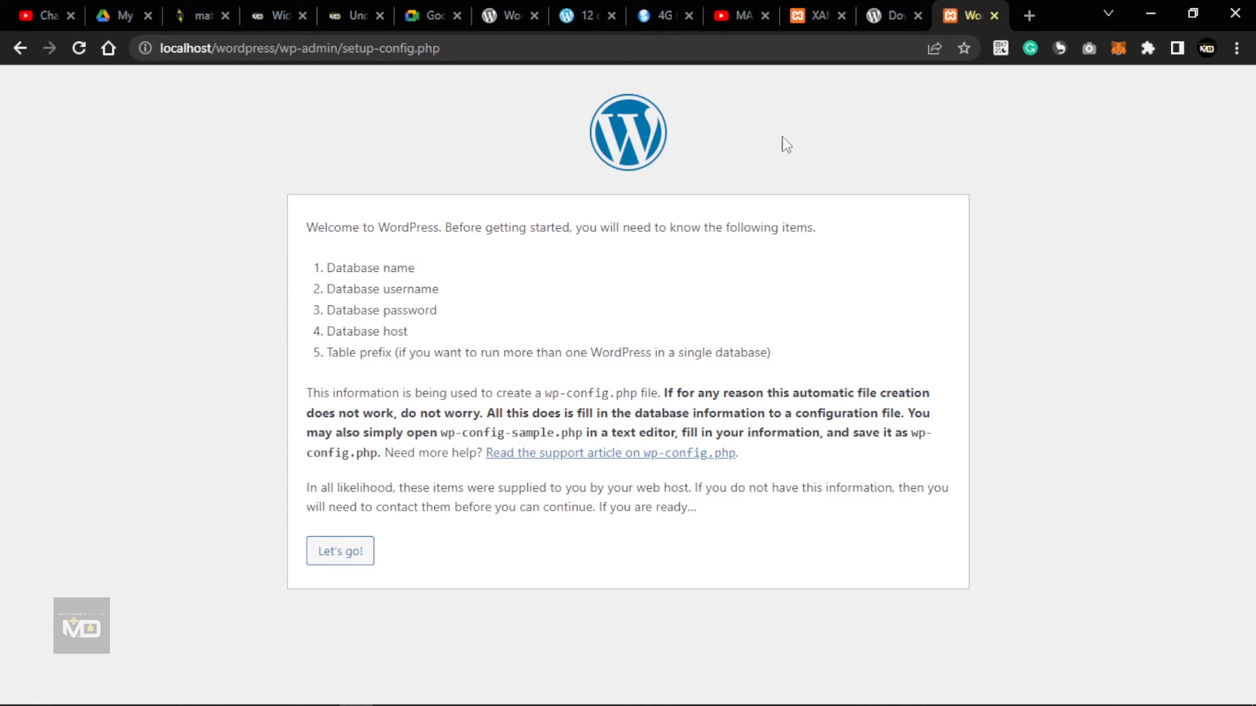
# - Open localhost/phpmyadmin/ in a new tab via the address-bar suggestion
pyautogui.click(1029, 15)
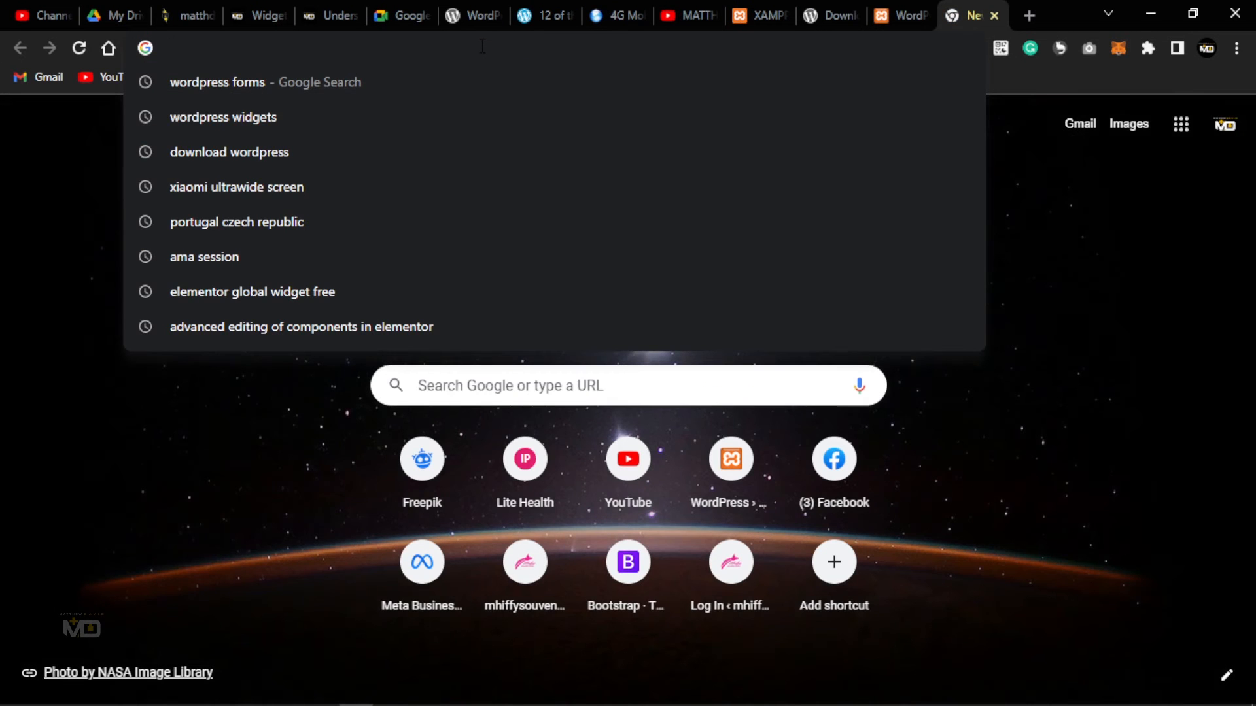
pyautogui.write('loc')
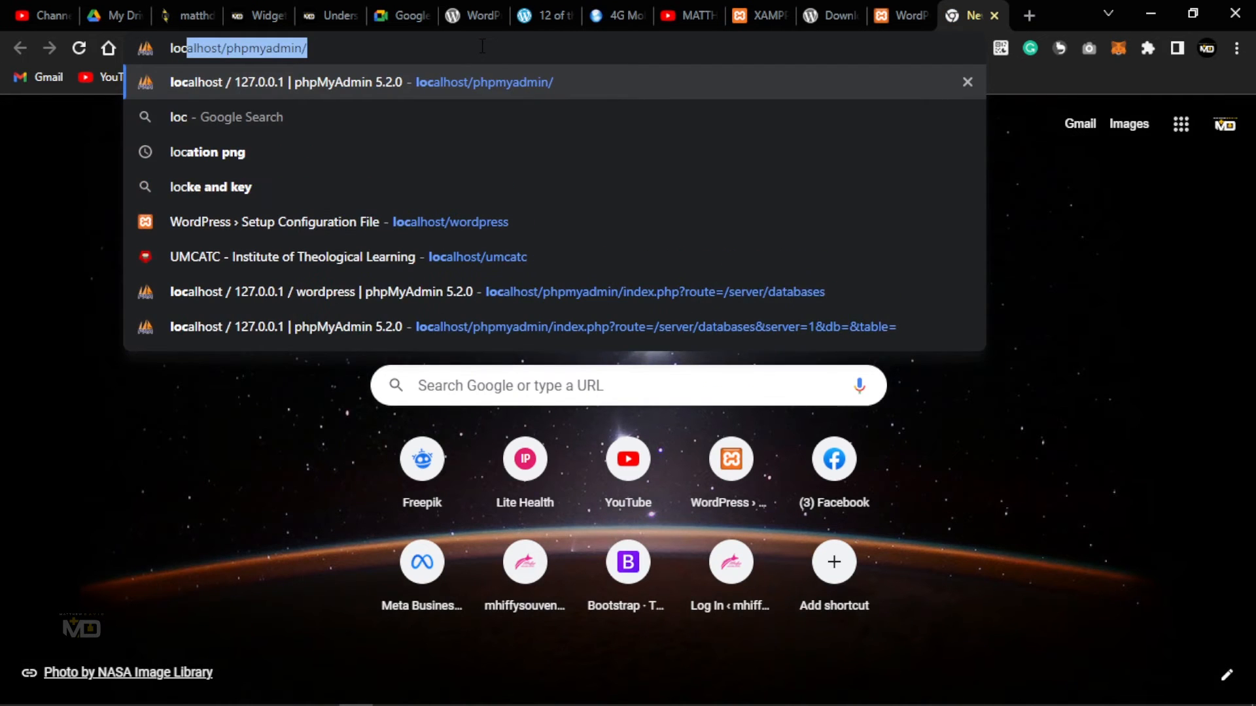
pyautogui.press('Return')
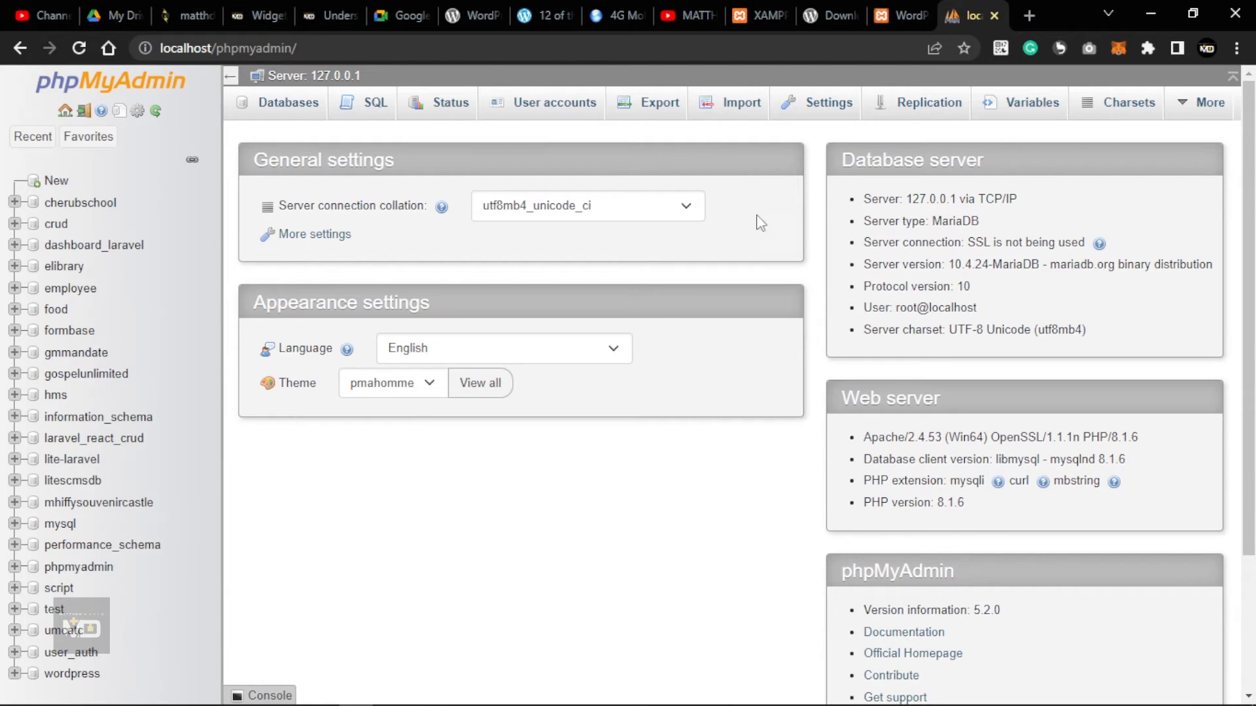
# - Create the database 'wordpress' (utf8mb4_general_ci) in phpMyAdmin, then switch back to the setup tab
pyautogui.click(58, 183)
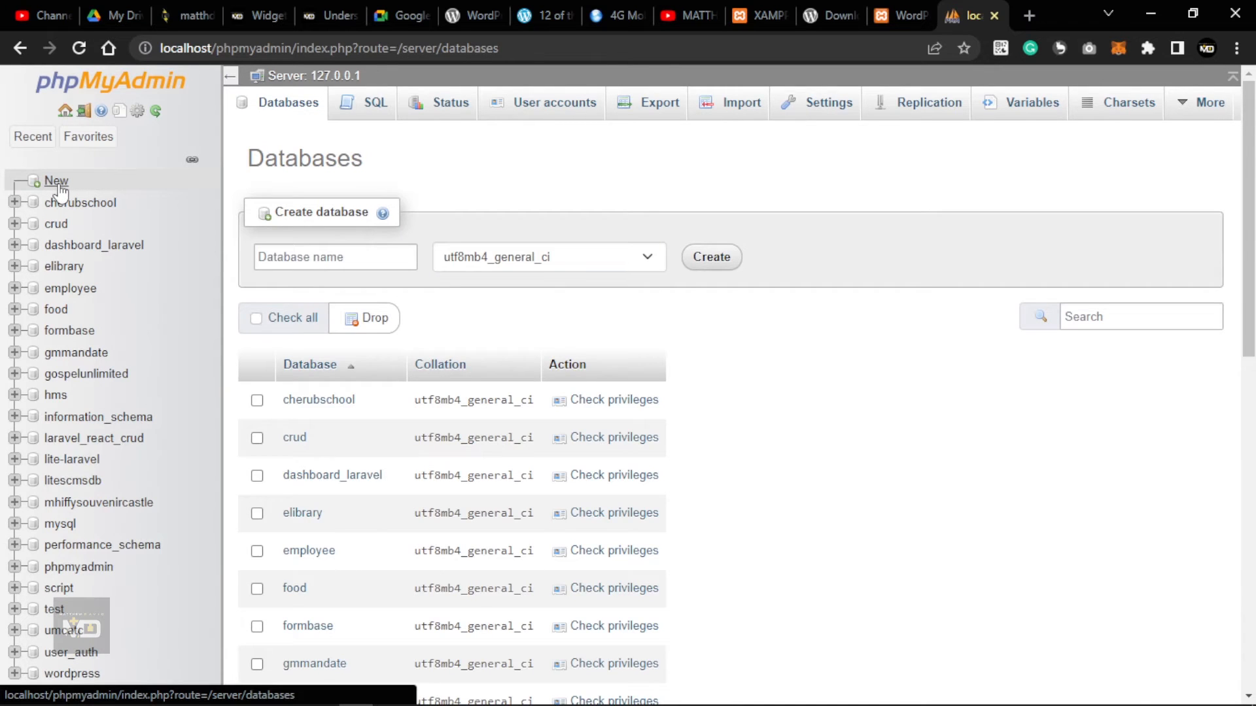
pyautogui.click(316, 257)
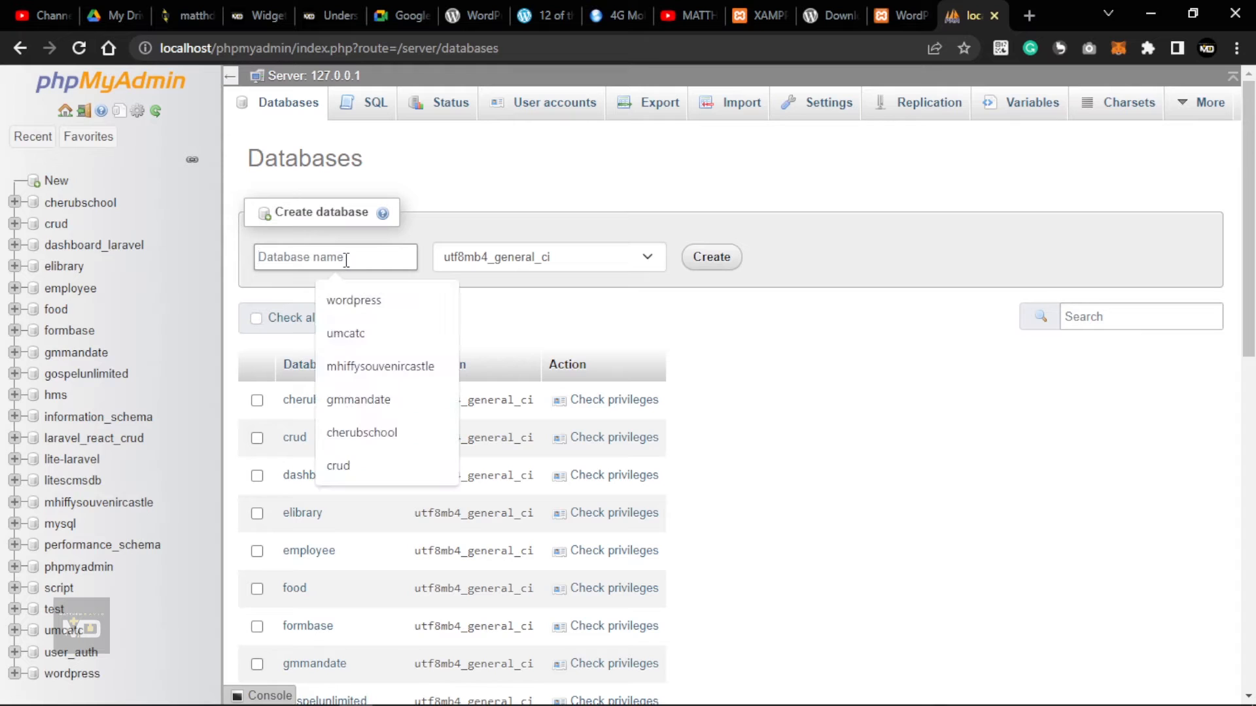
pyautogui.click(355, 304)
pyautogui.doubleClick(293, 258)
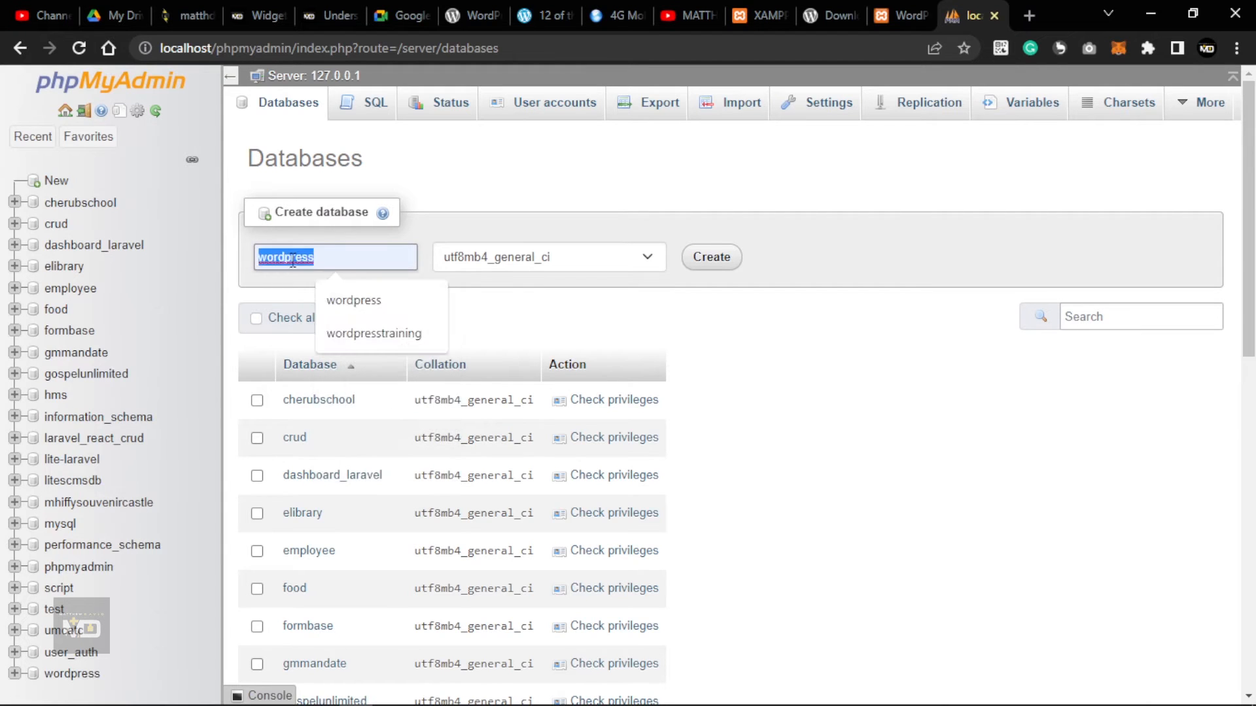
pyautogui.click(316, 257)
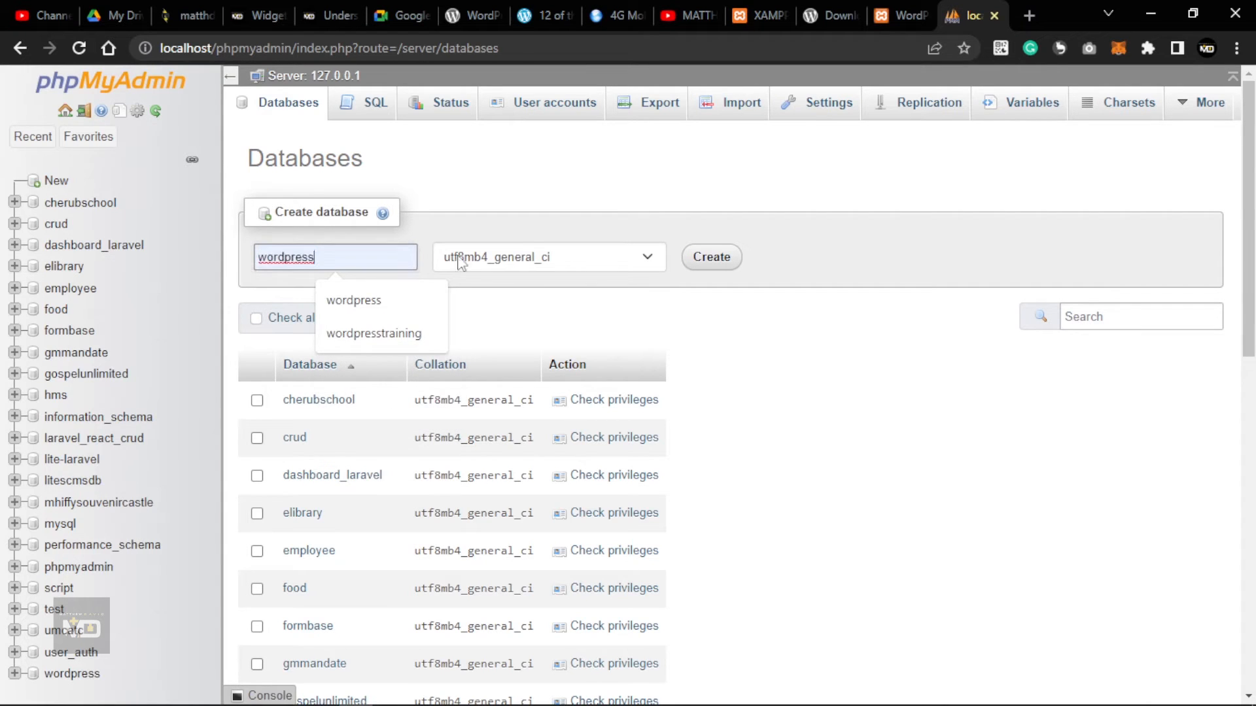
pyautogui.click(716, 259)
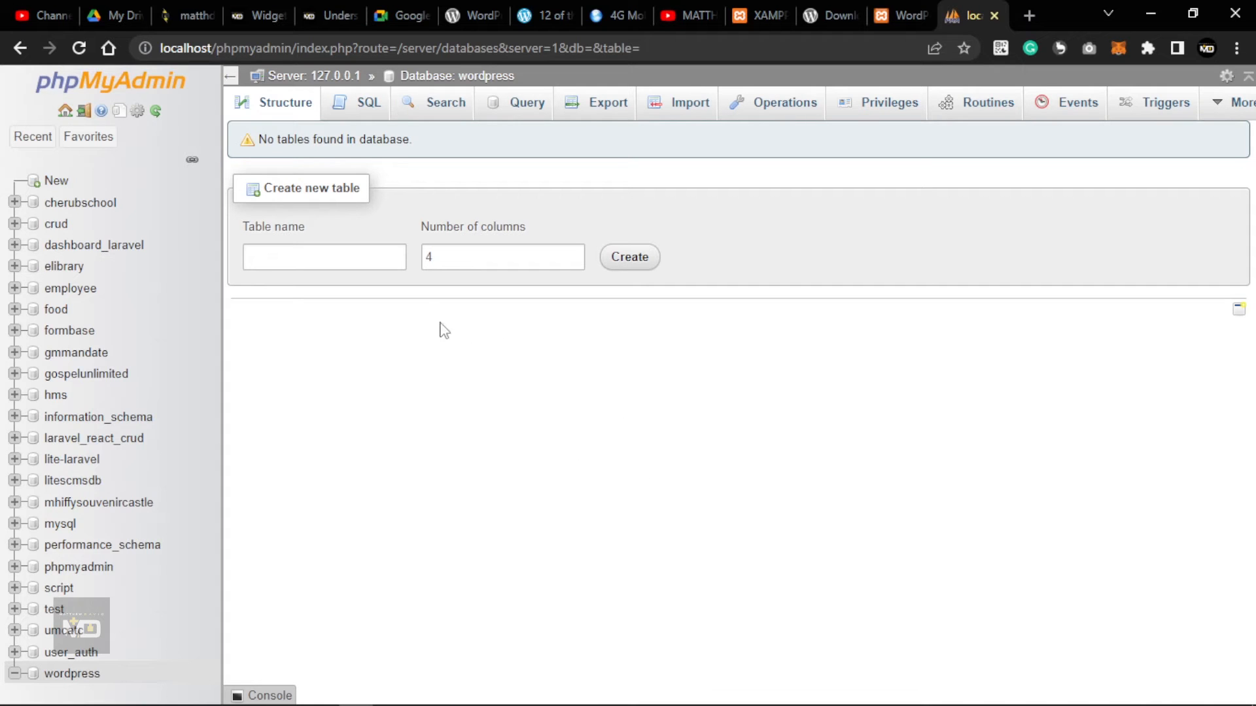
pyautogui.click(901, 14)
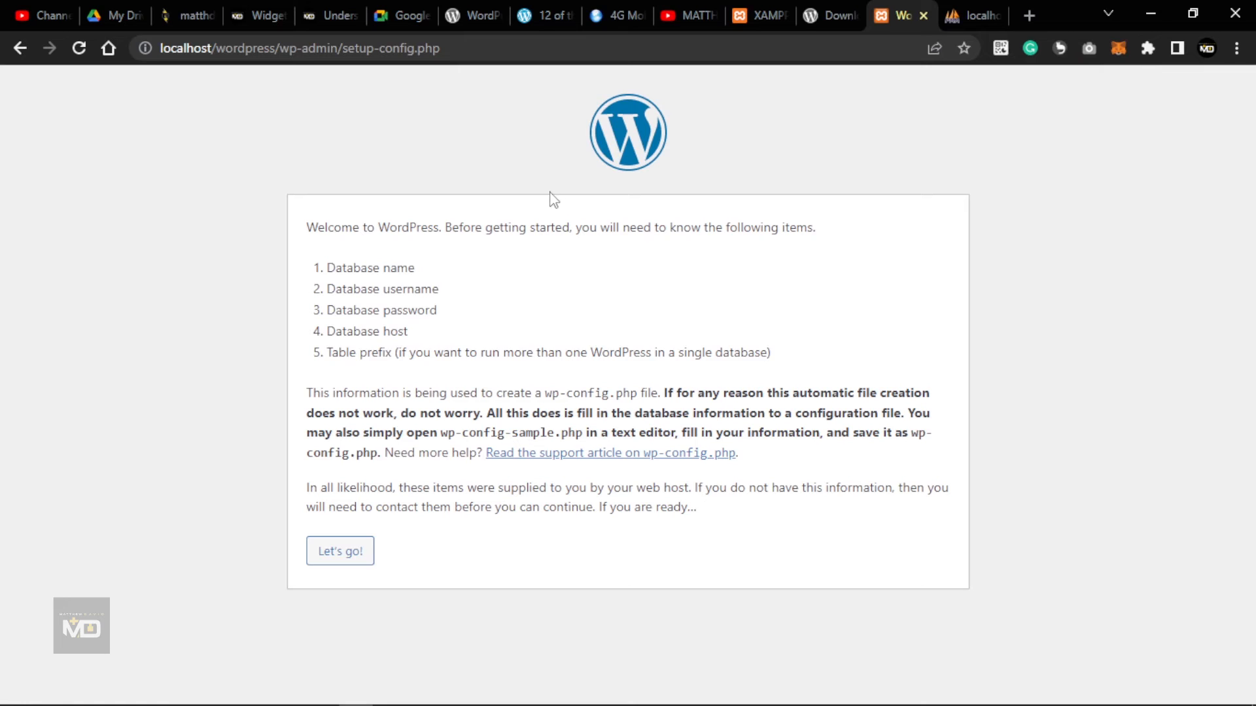
# - Continue with 'Let's go!' and verify the Database Name wordpress matches the phpMyAdmin database
pyautogui.click(341, 554)
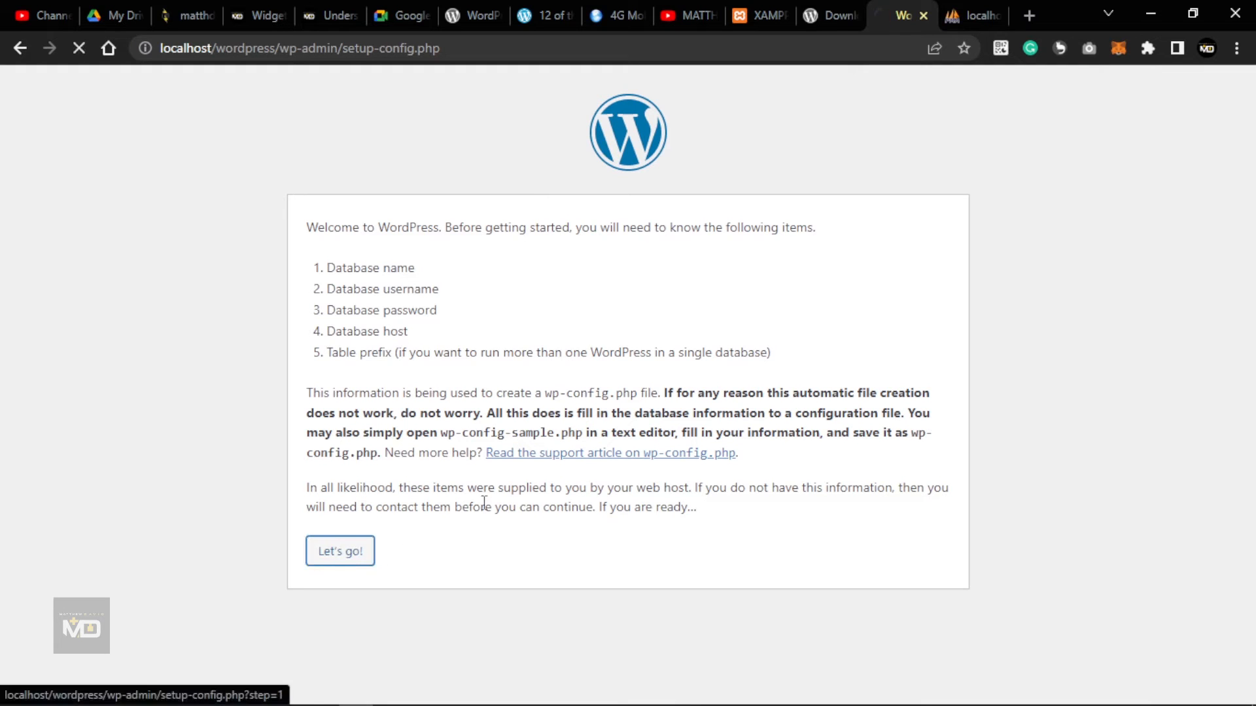
pyautogui.click(536, 281)
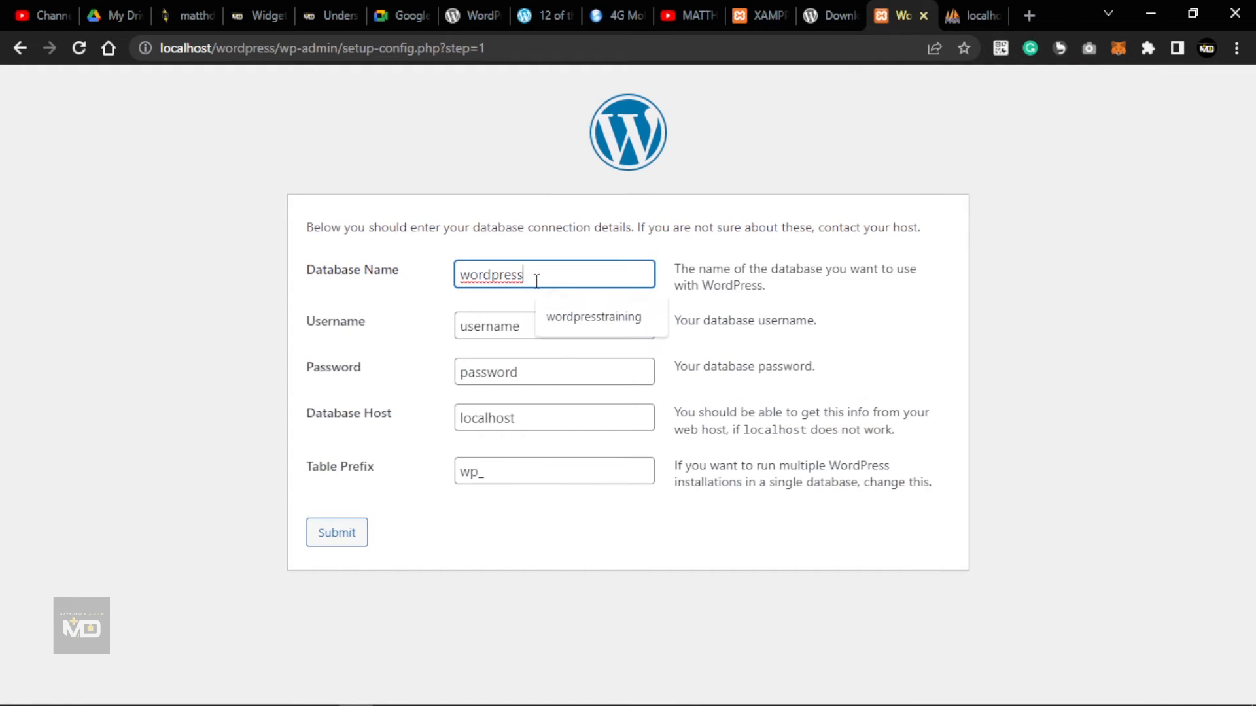
pyautogui.doubleClick(391, 270)
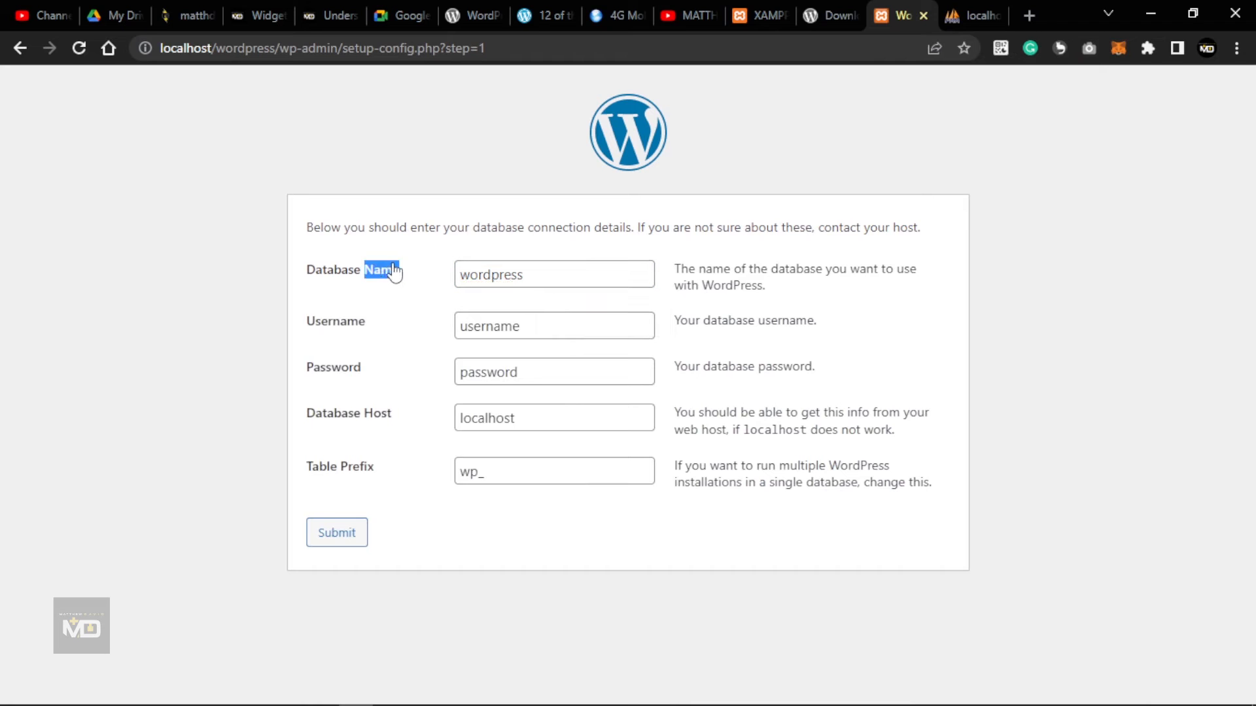
pyautogui.click(964, 13)
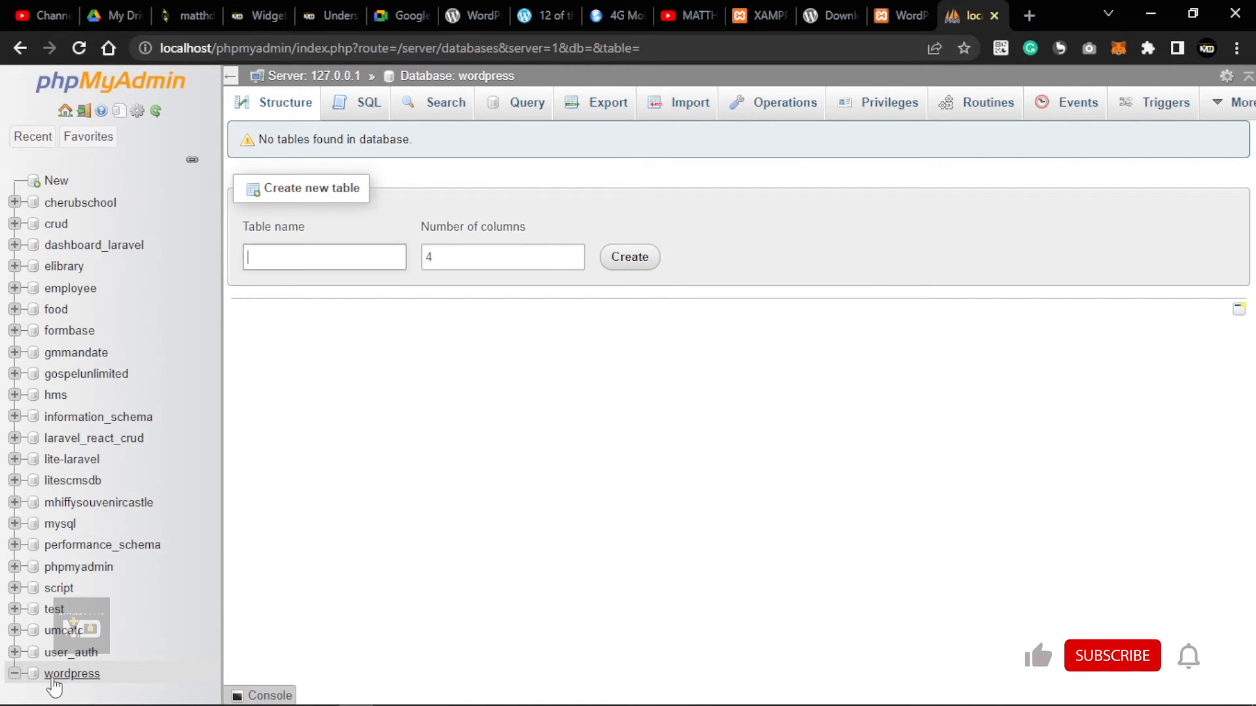
pyautogui.click(901, 12)
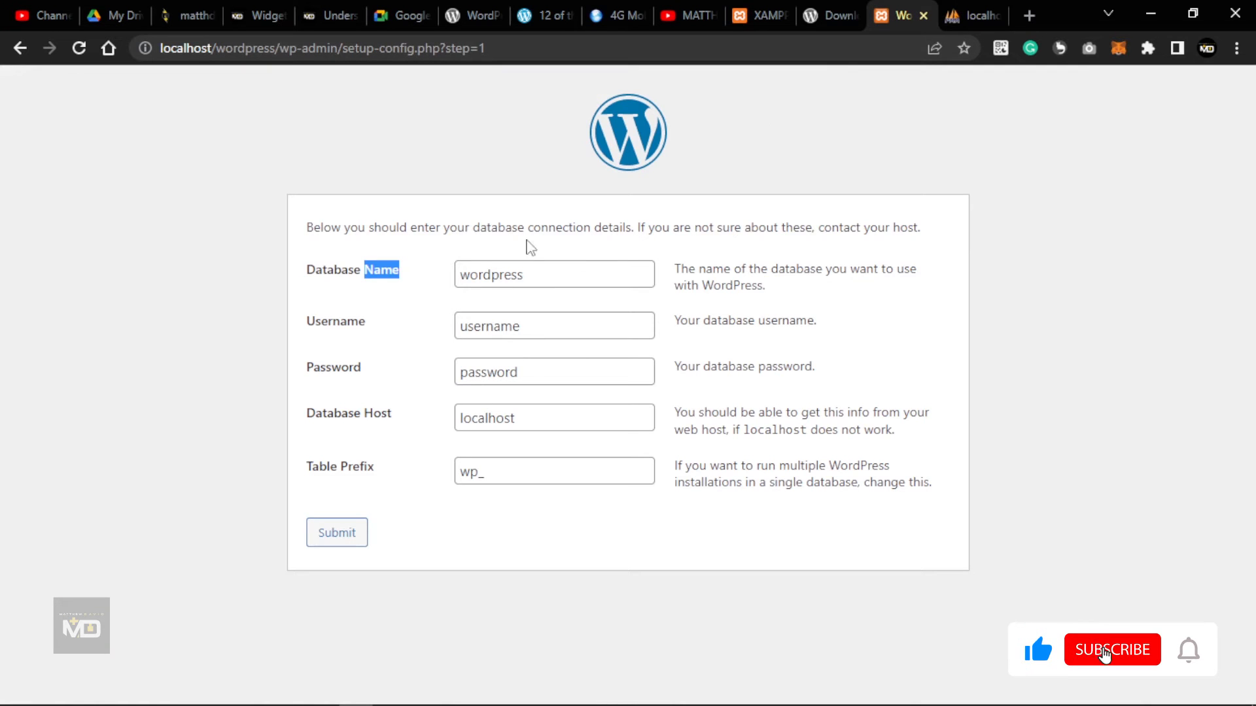
pyautogui.click(537, 275)
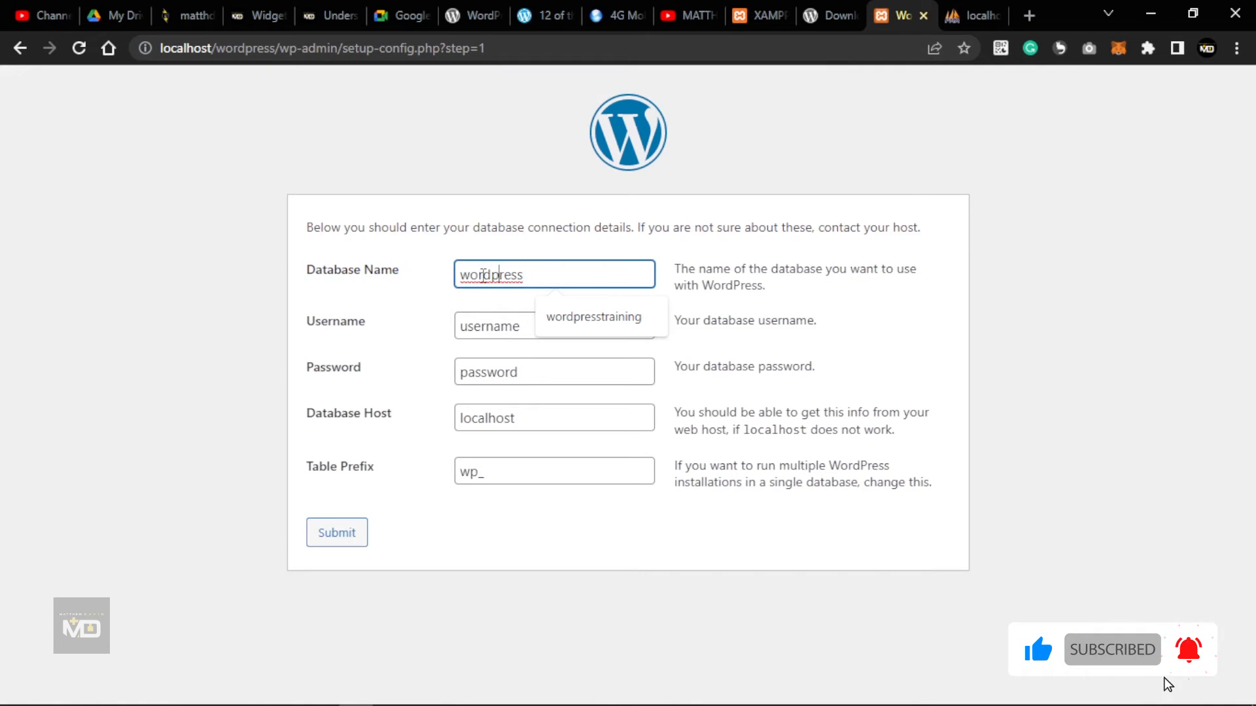
# - Enter root as the database username and leave the password blank
pyautogui.doubleClick(506, 327)
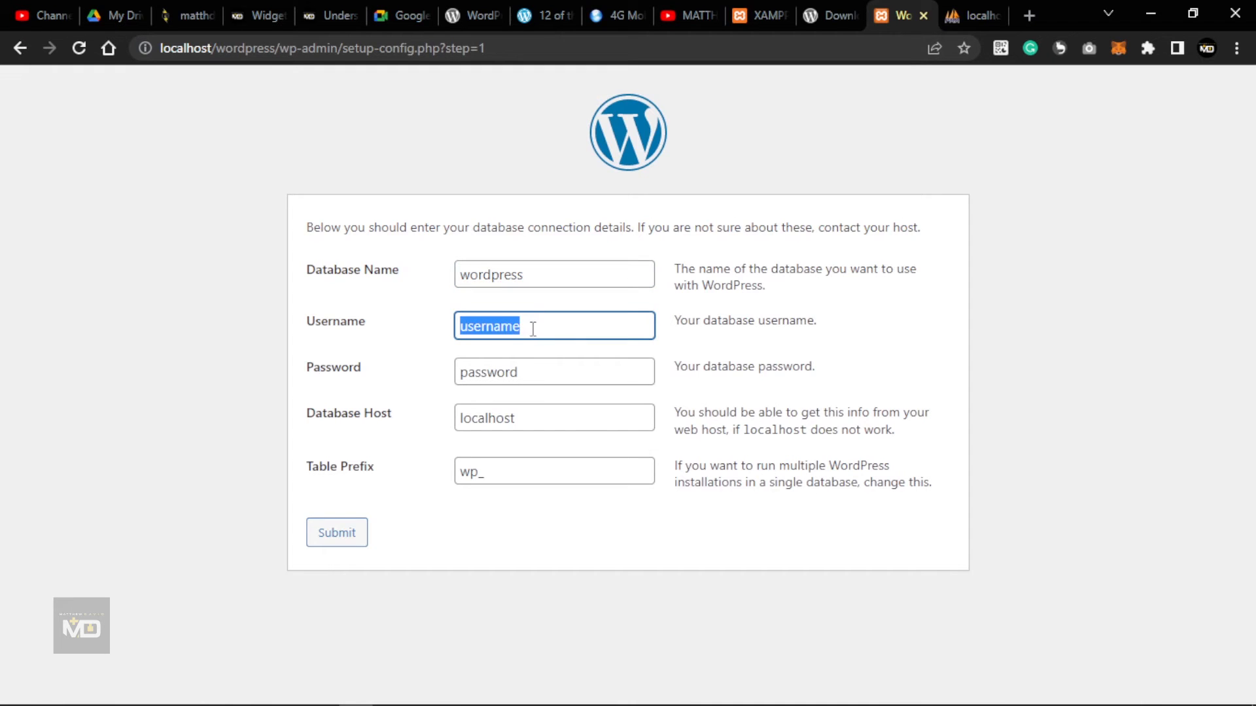
pyautogui.write('root')
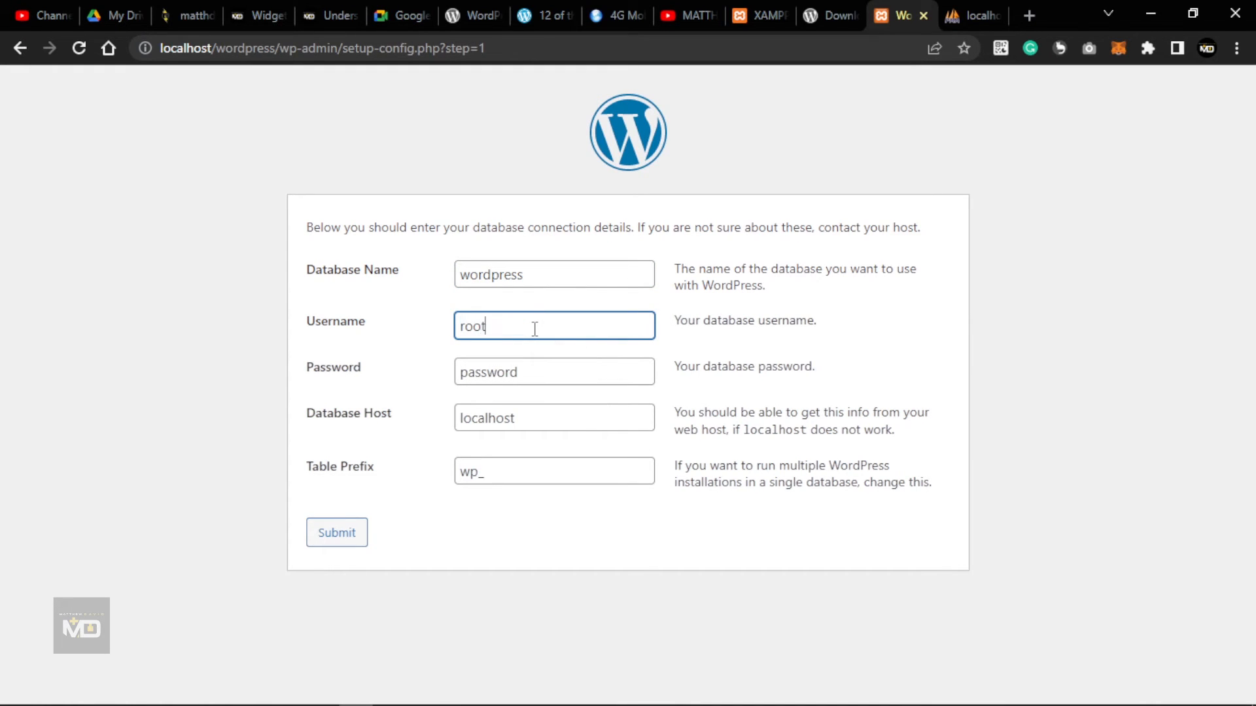
pyautogui.doubleClick(537, 370)
pyautogui.press('BackSpace')
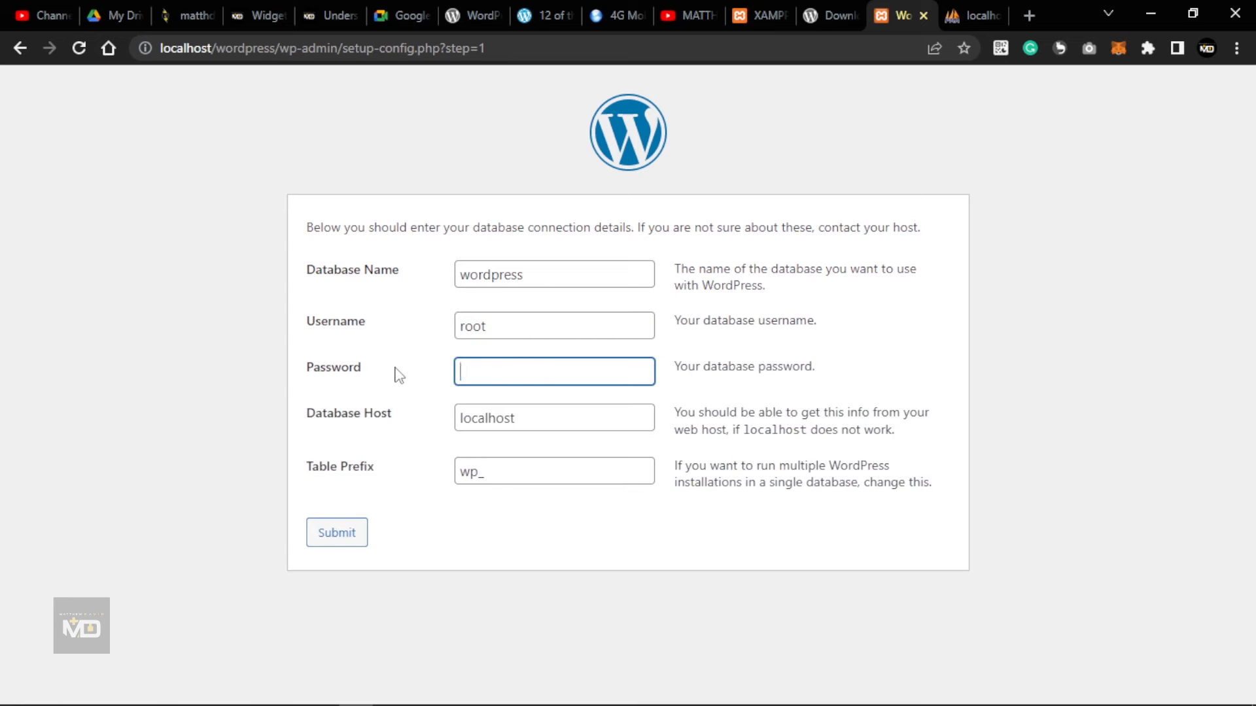
# - Check the localhost database host and wp_ table prefix, then submit the connection details
pyautogui.click(541, 419)
pyautogui.moveTo(497, 416); pyautogui.dragTo(434, 426)
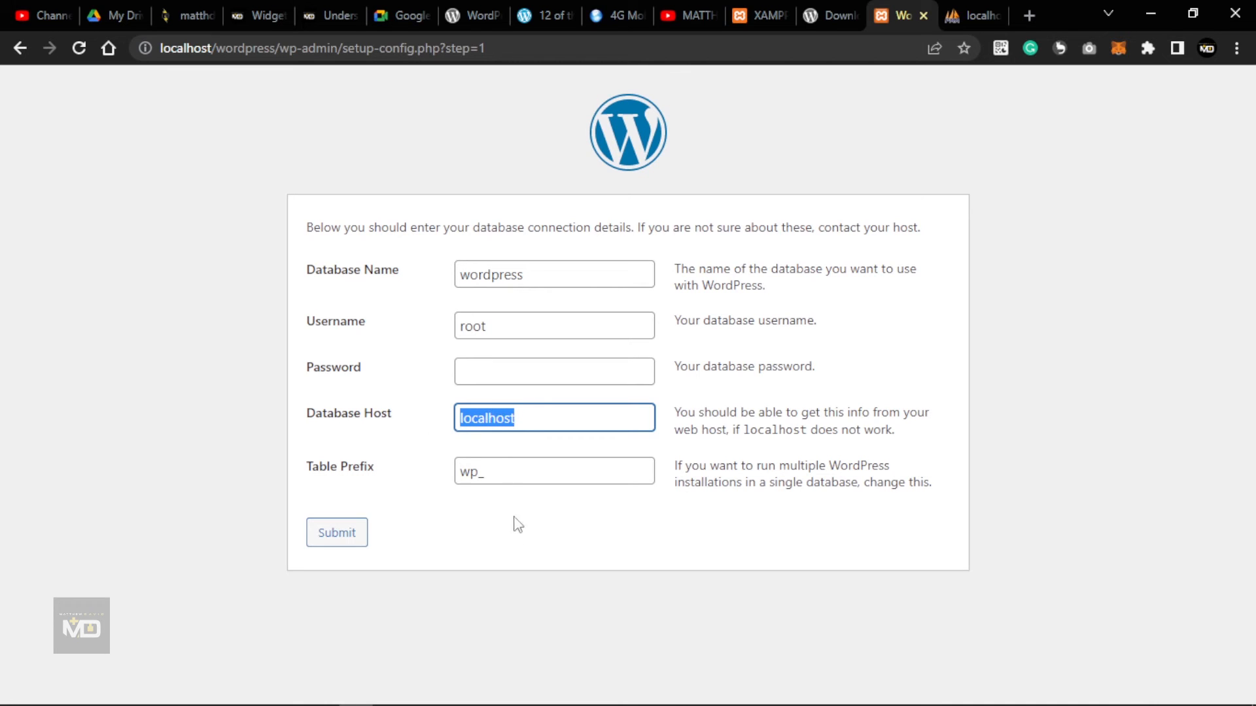
pyautogui.click(379, 476)
pyautogui.moveTo(484, 471); pyautogui.dragTo(399, 483)
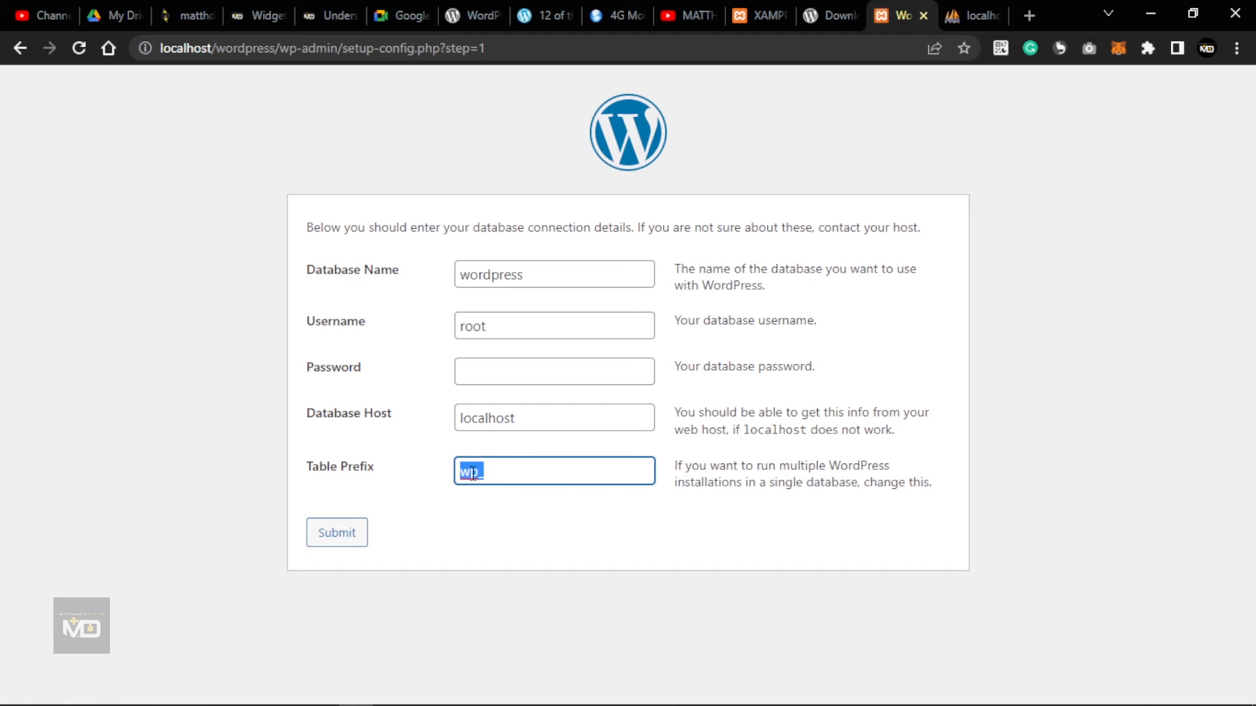
pyautogui.write('wpr')
pyautogui.doubleClick(487, 470)
pyautogui.click(341, 537)
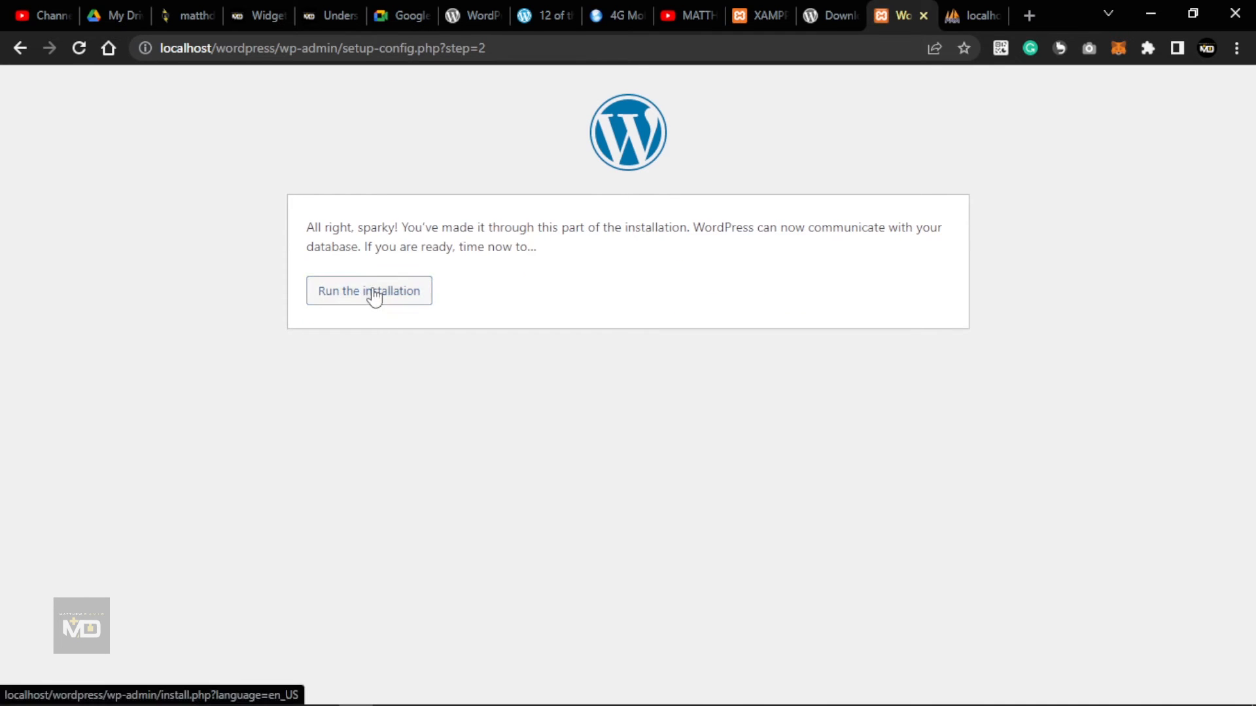
# - Run the installation and fill in site title 'My Site' and the admin username
pyautogui.click(376, 296)
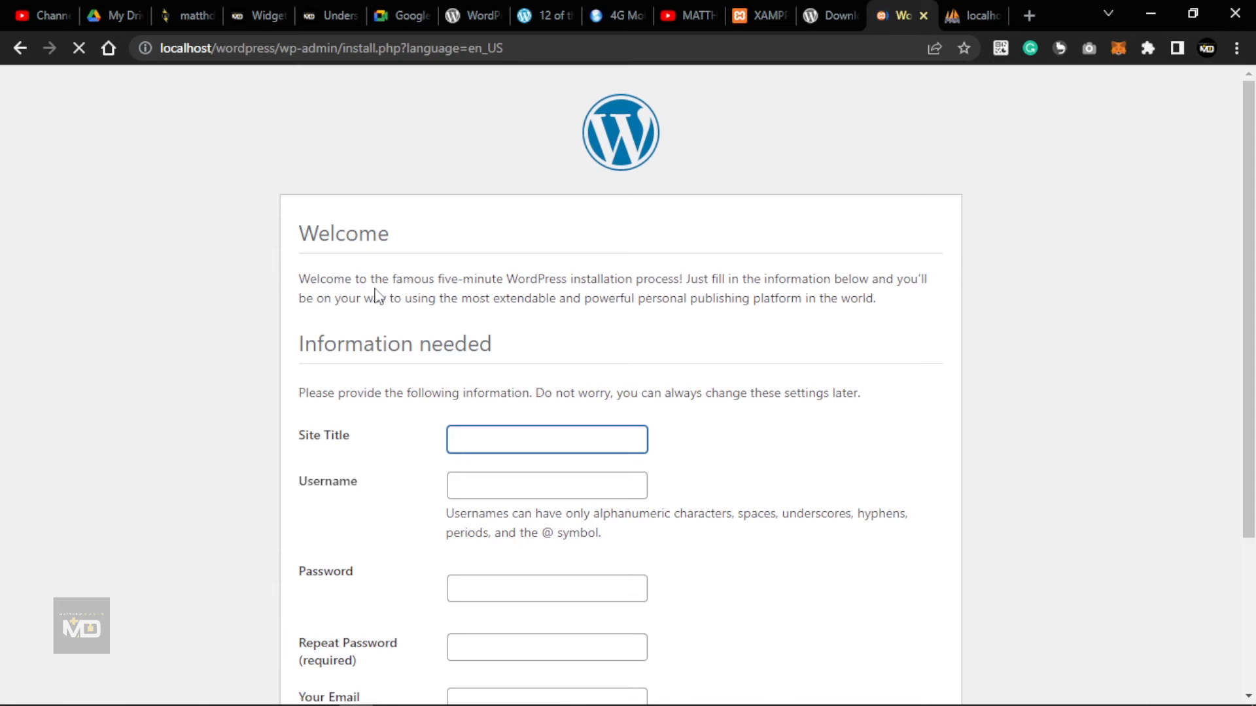
pyautogui.click(509, 449)
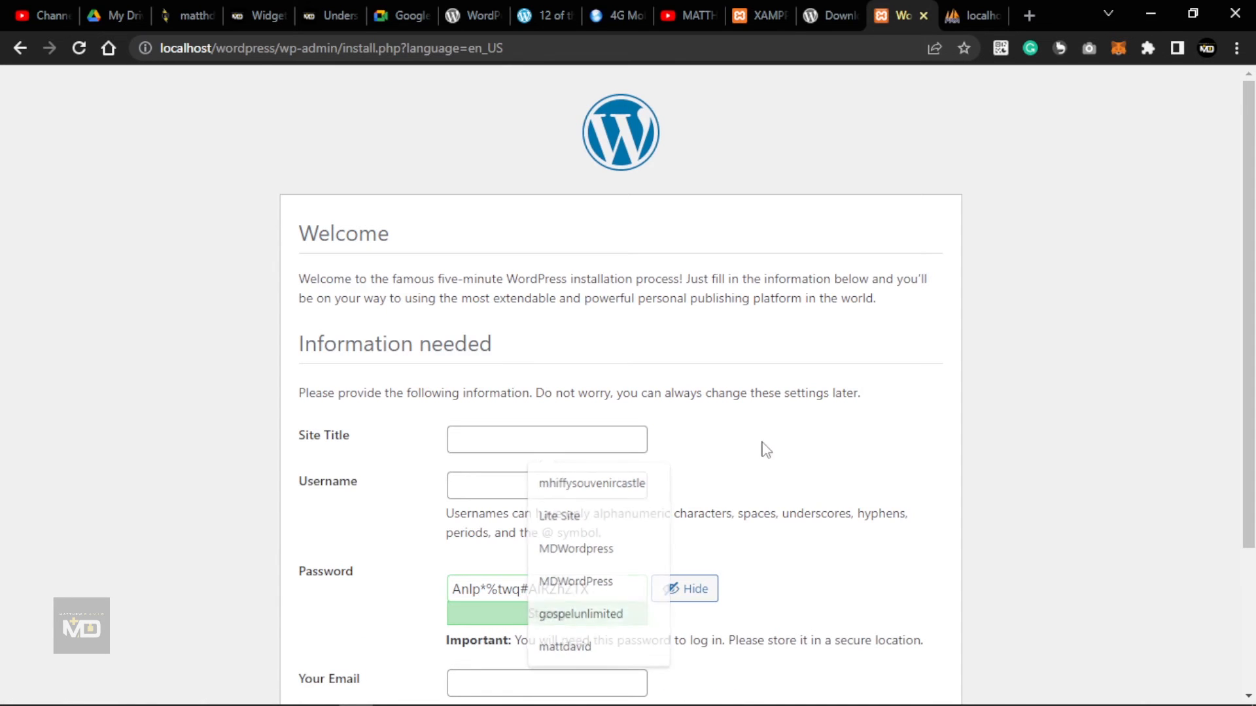
pyautogui.click(494, 438)
pyautogui.click(720, 440)
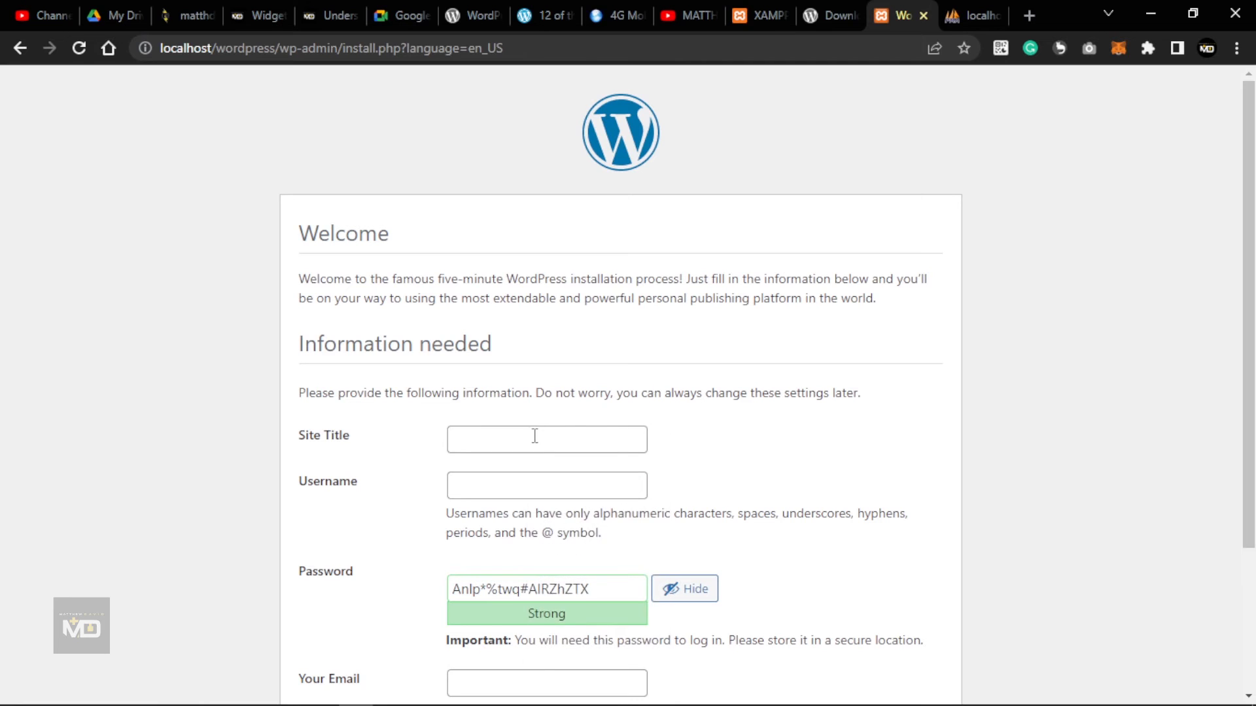
pyautogui.click(562, 438)
pyautogui.click(804, 451)
pyautogui.click(549, 440)
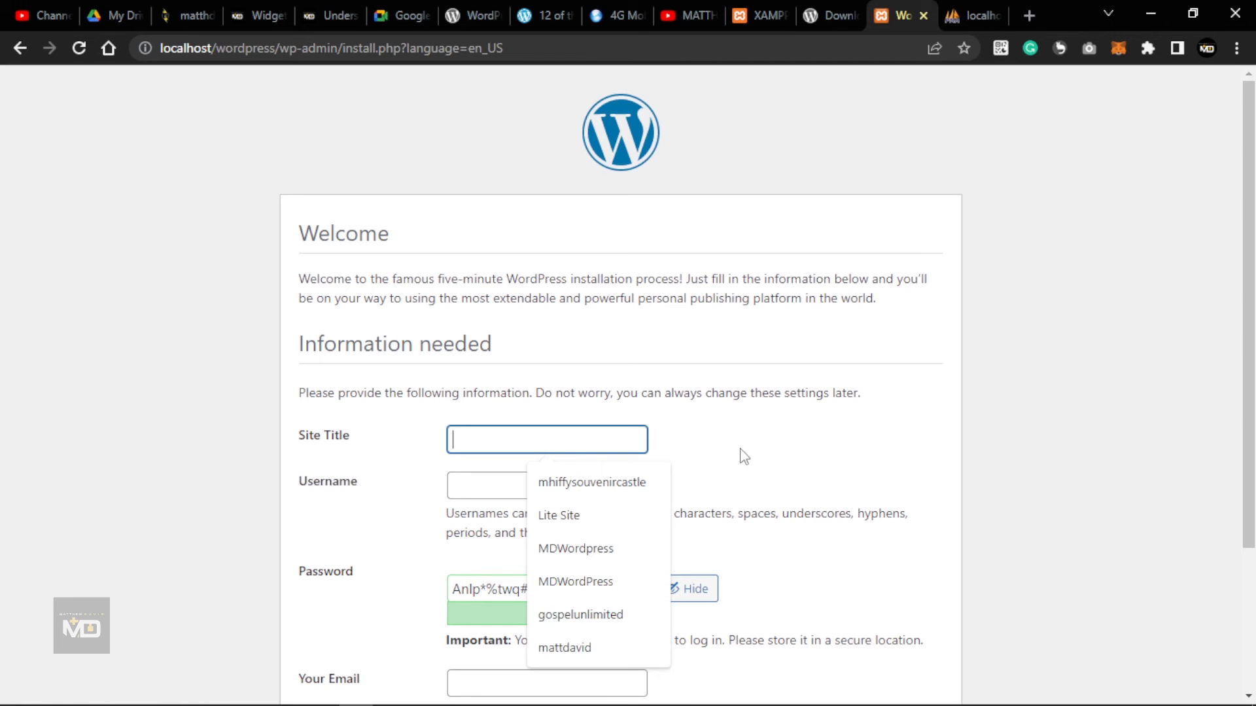
pyautogui.write('My Site')
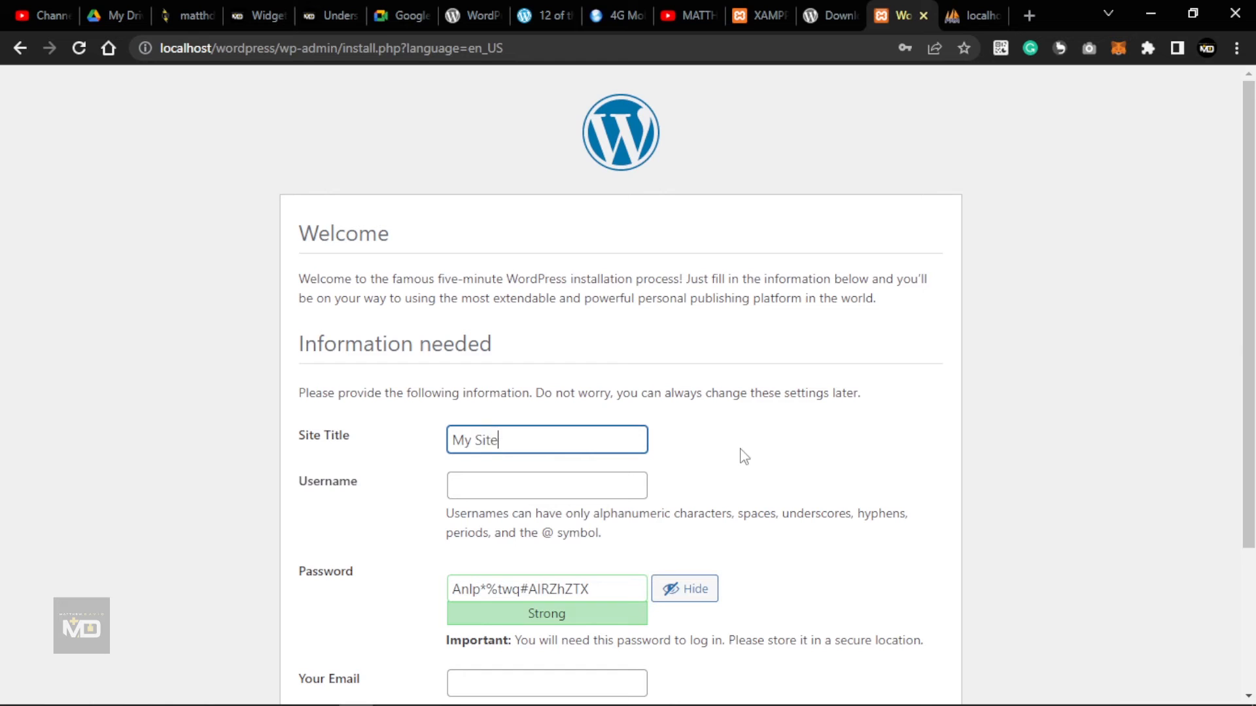
pyautogui.click(582, 484)
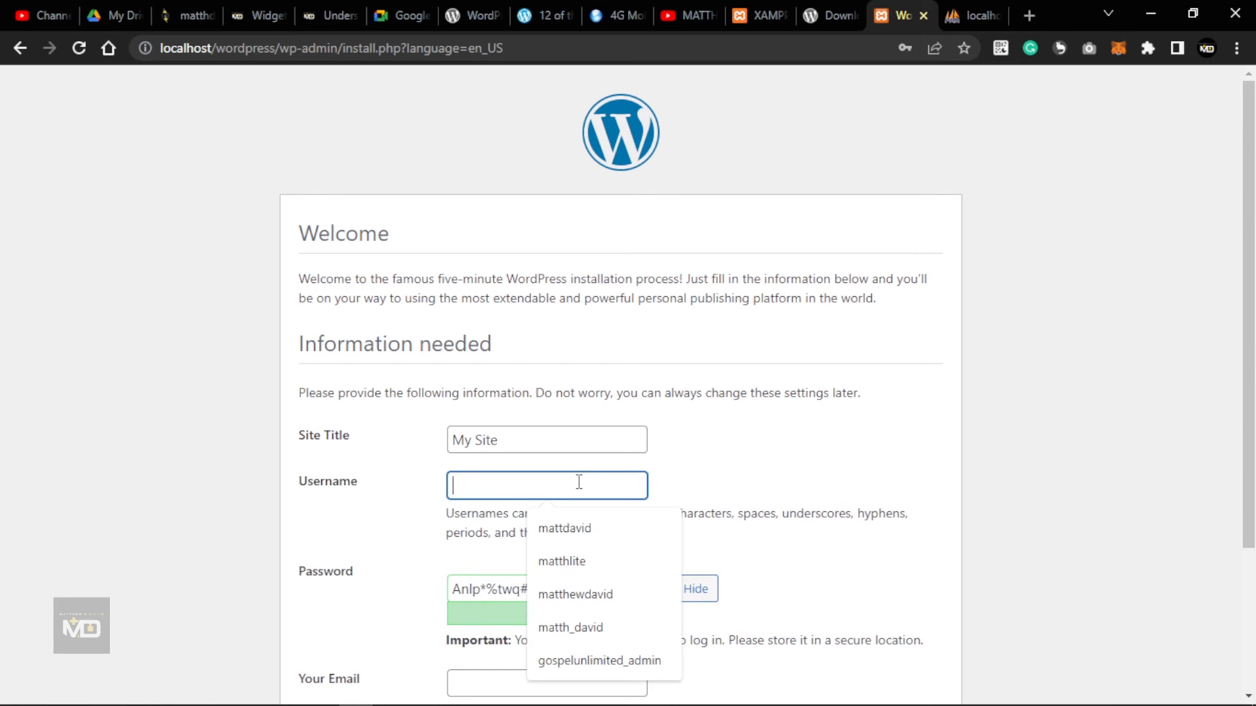
pyautogui.write('m')
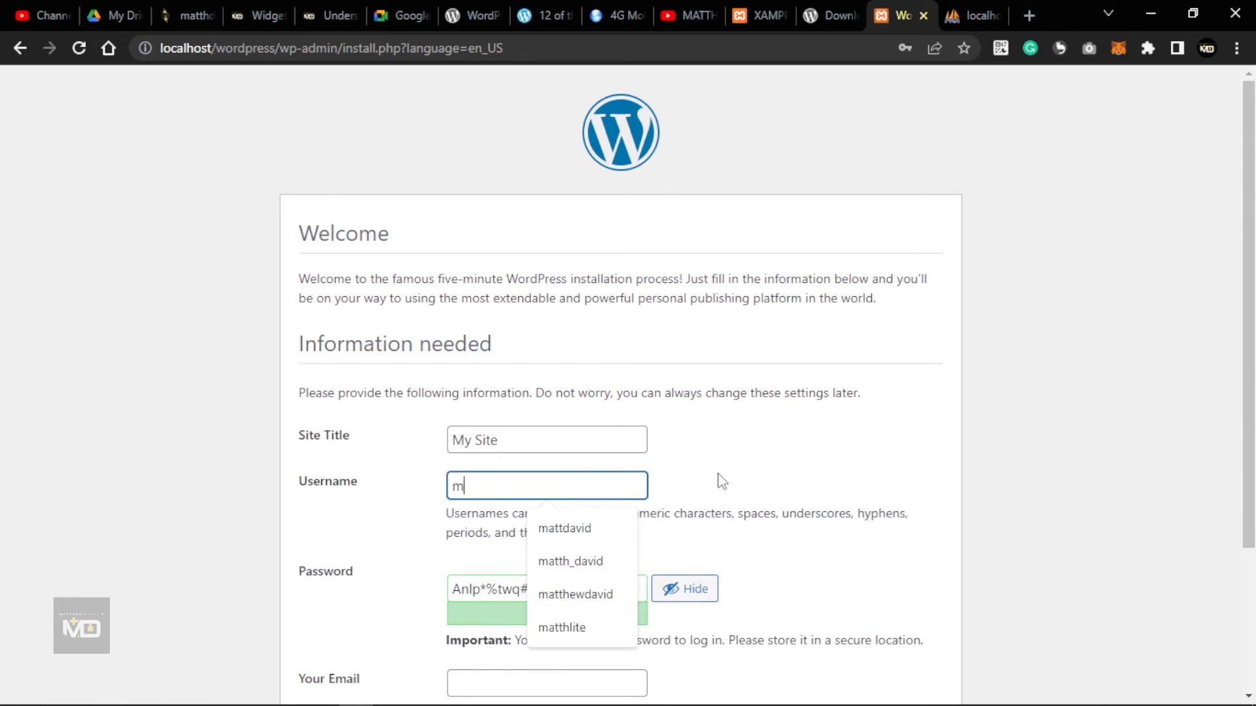
pyautogui.write('attdav')
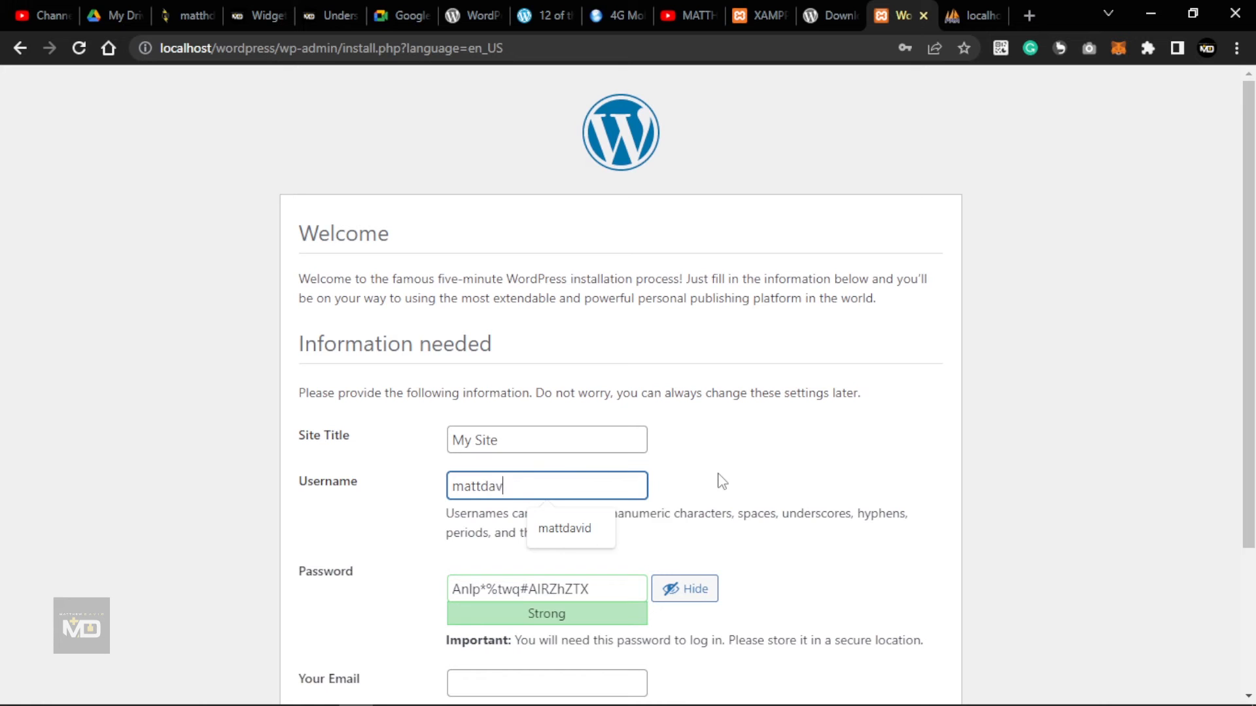
pyautogui.write('id')
# - Copy the generated strong admin password to the clipboard
pyautogui.scroll(-1, 696, 481)
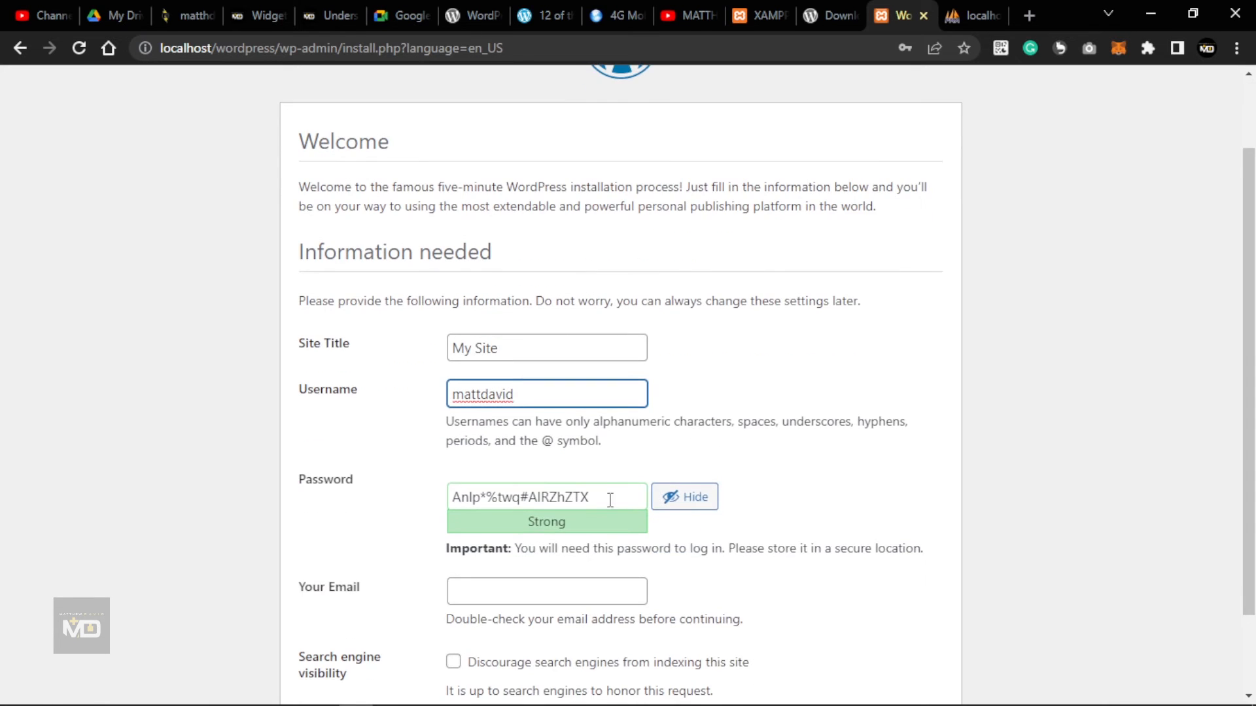
pyautogui.click(609, 499)
pyautogui.scroll(-1, 802, 443)
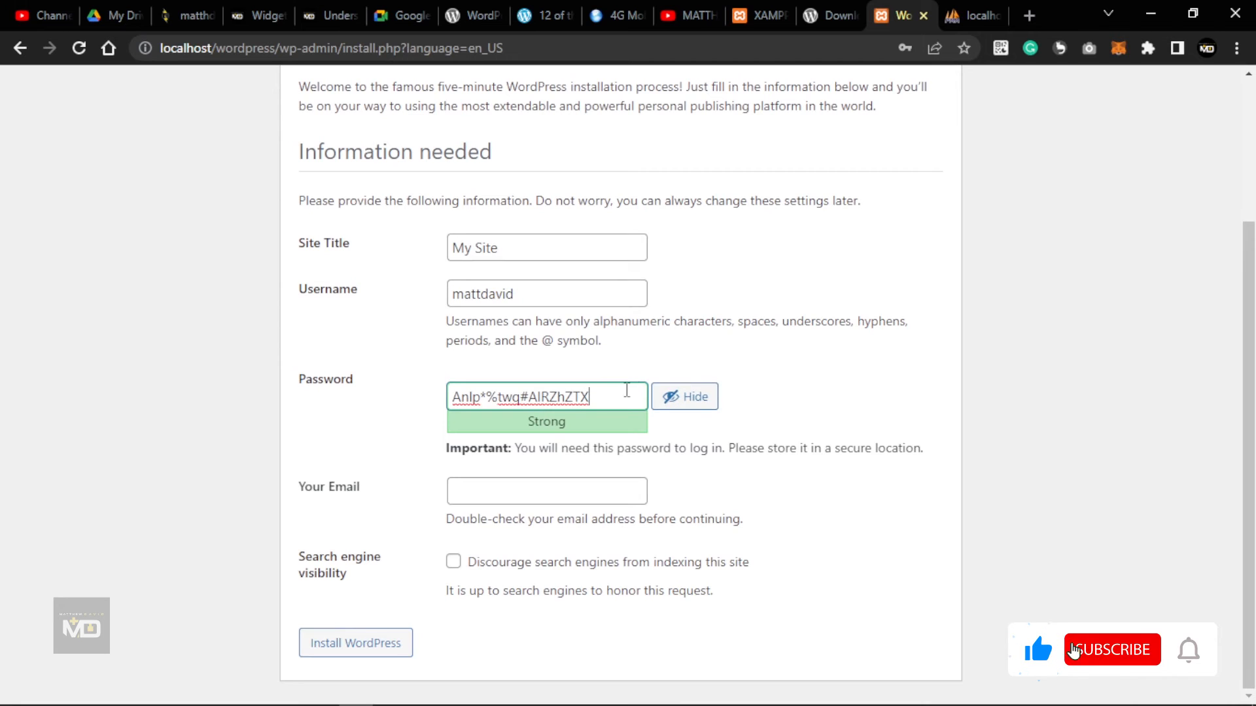
pyautogui.moveTo(627, 390); pyautogui.dragTo(449, 399)
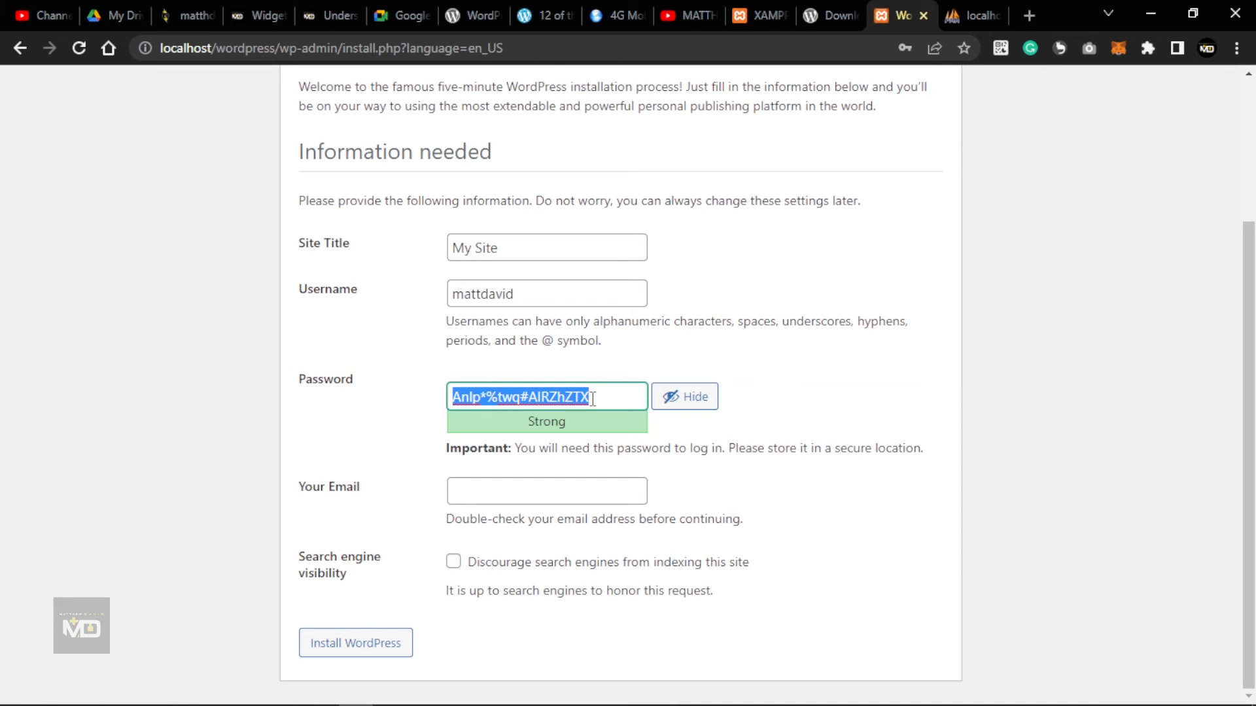
pyautogui.rightClick(563, 397)
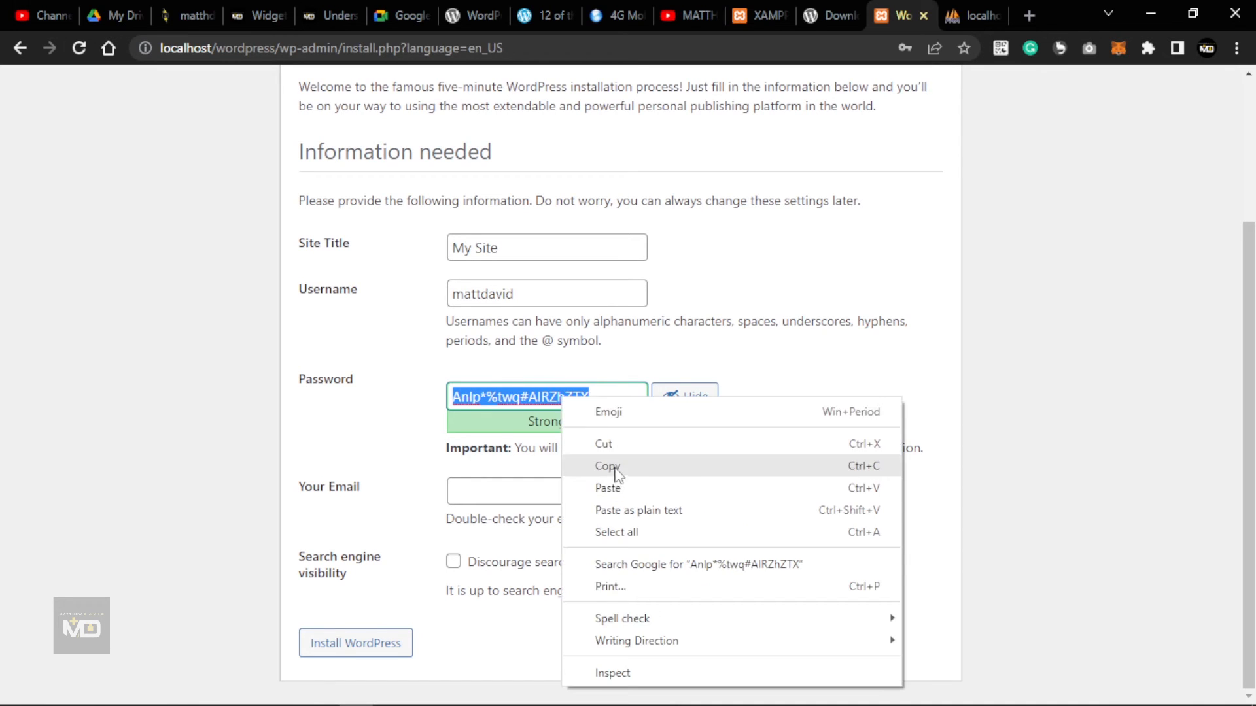
pyautogui.click(644, 467)
pyautogui.click(609, 399)
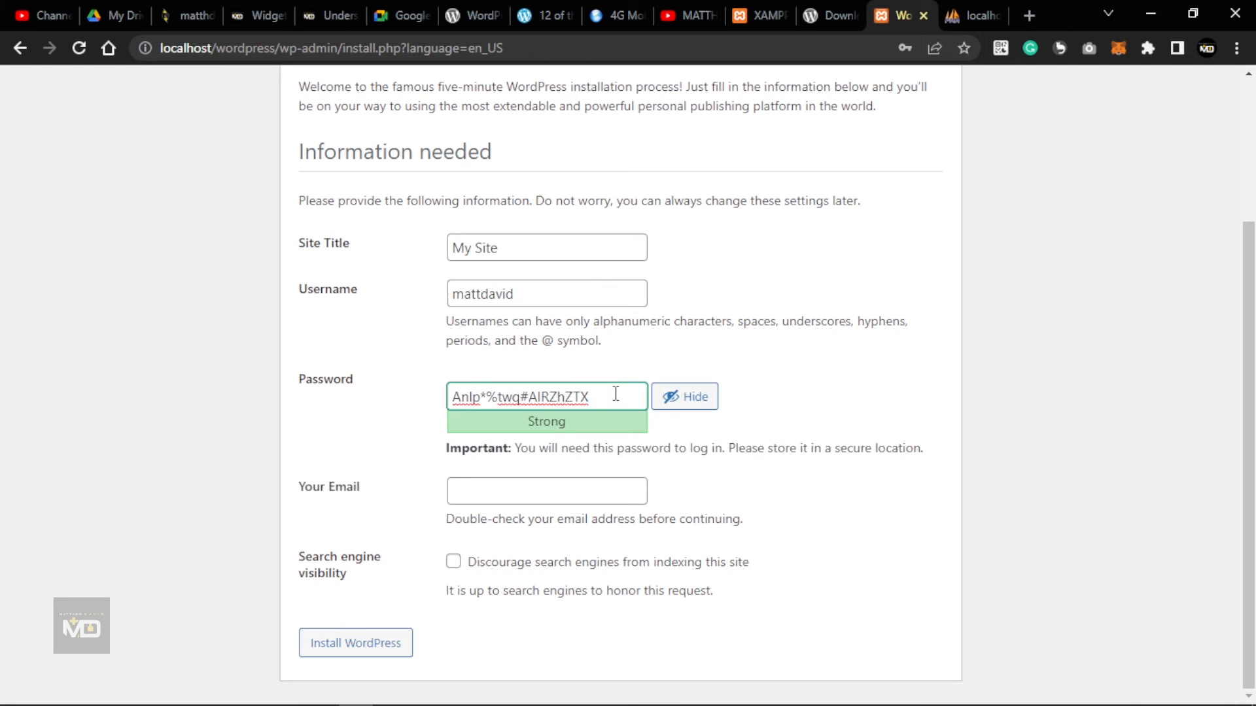
pyautogui.moveTo(616, 394); pyautogui.dragTo(445, 406)
pyautogui.moveTo(538, 297); pyautogui.dragTo(425, 312)
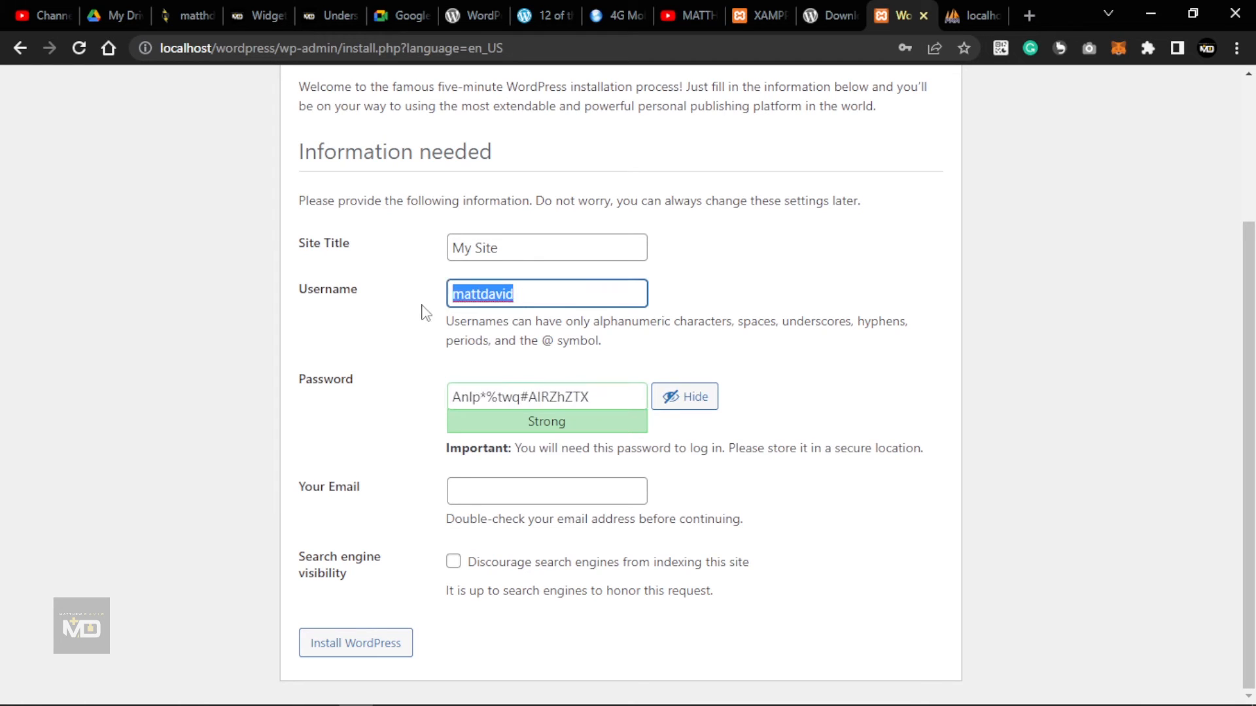
pyautogui.moveTo(617, 397); pyautogui.dragTo(373, 400)
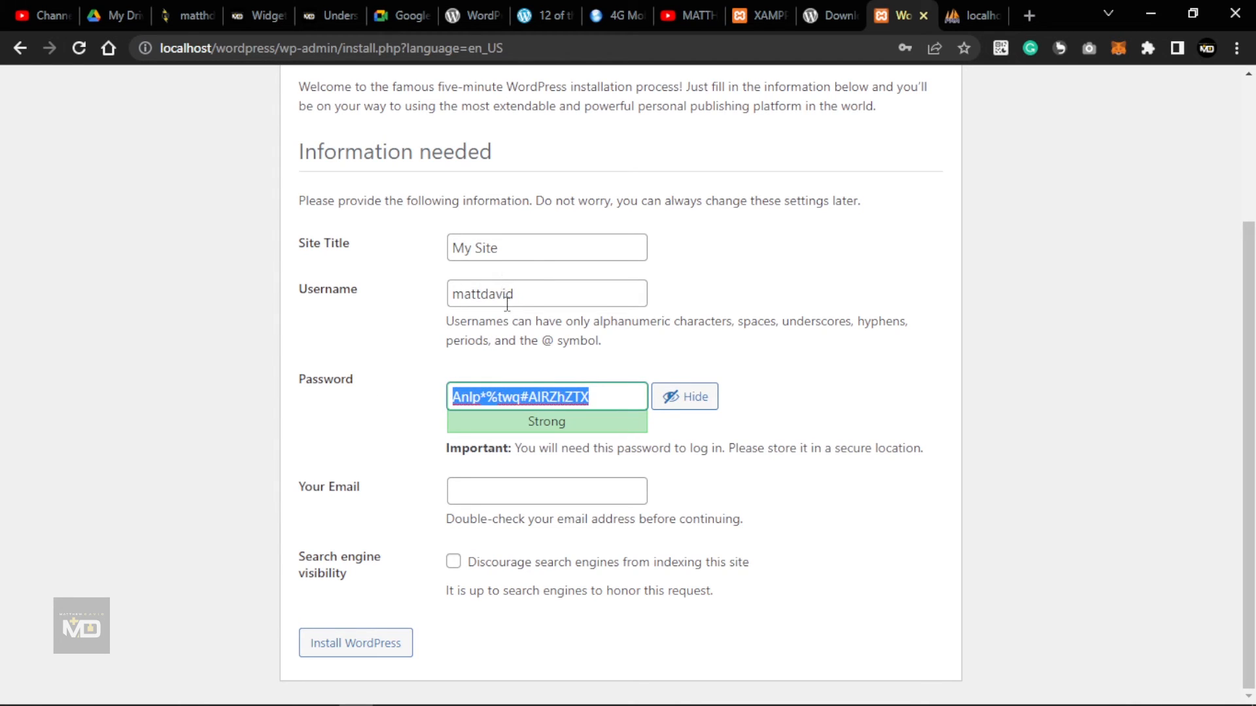
# - Fill the admin email from saved suggestions and install WordPress
pyautogui.click(586, 489)
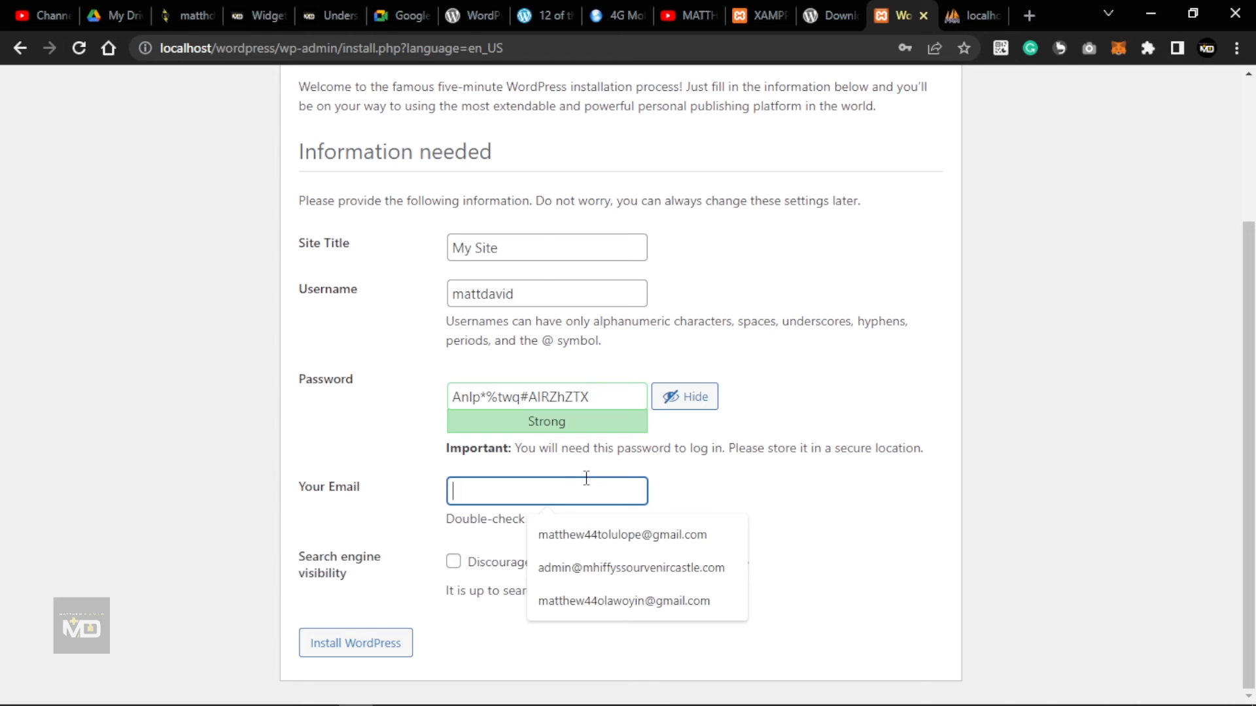
pyautogui.click(621, 532)
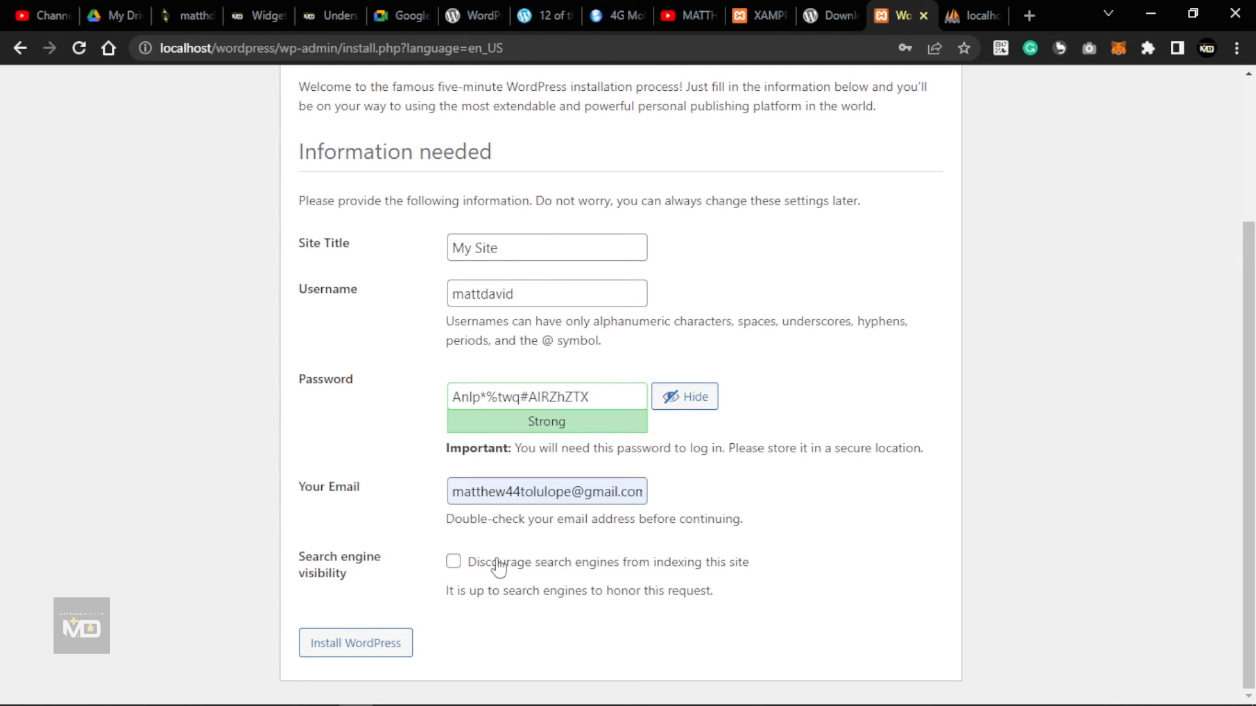
pyautogui.click(352, 653)
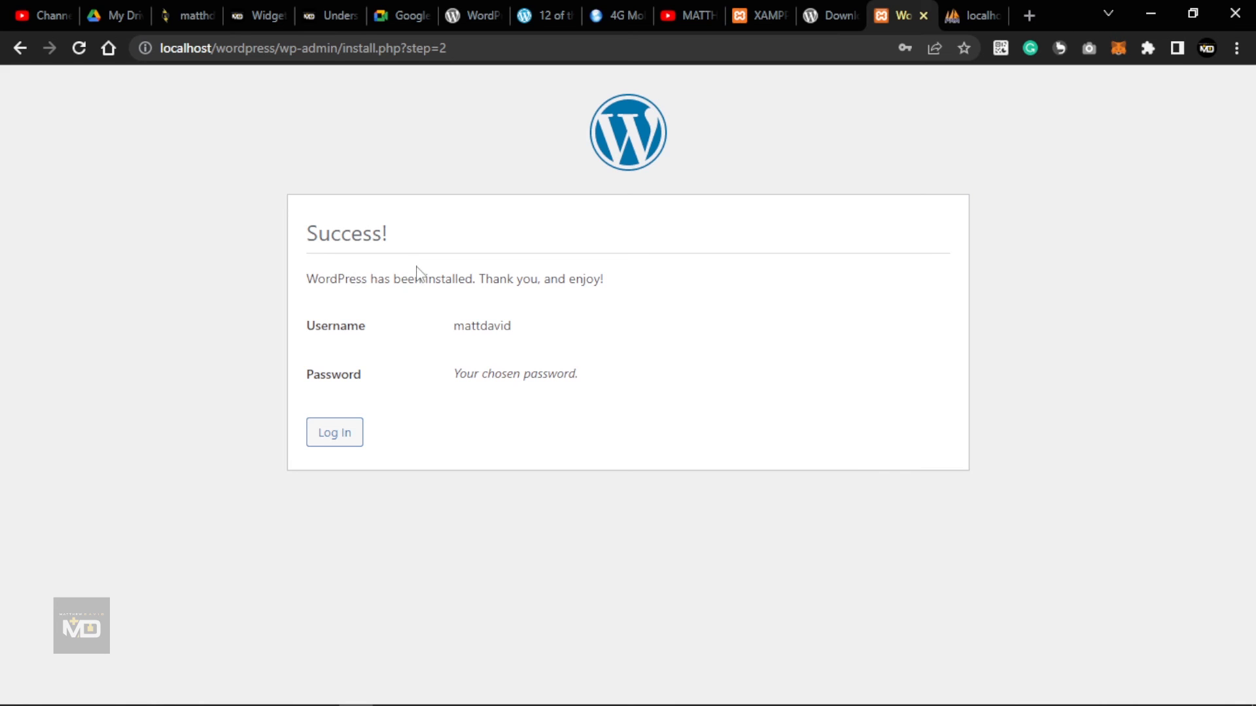
# - Go from the Success! page to the wp-login.php login screen
pyautogui.click(340, 444)
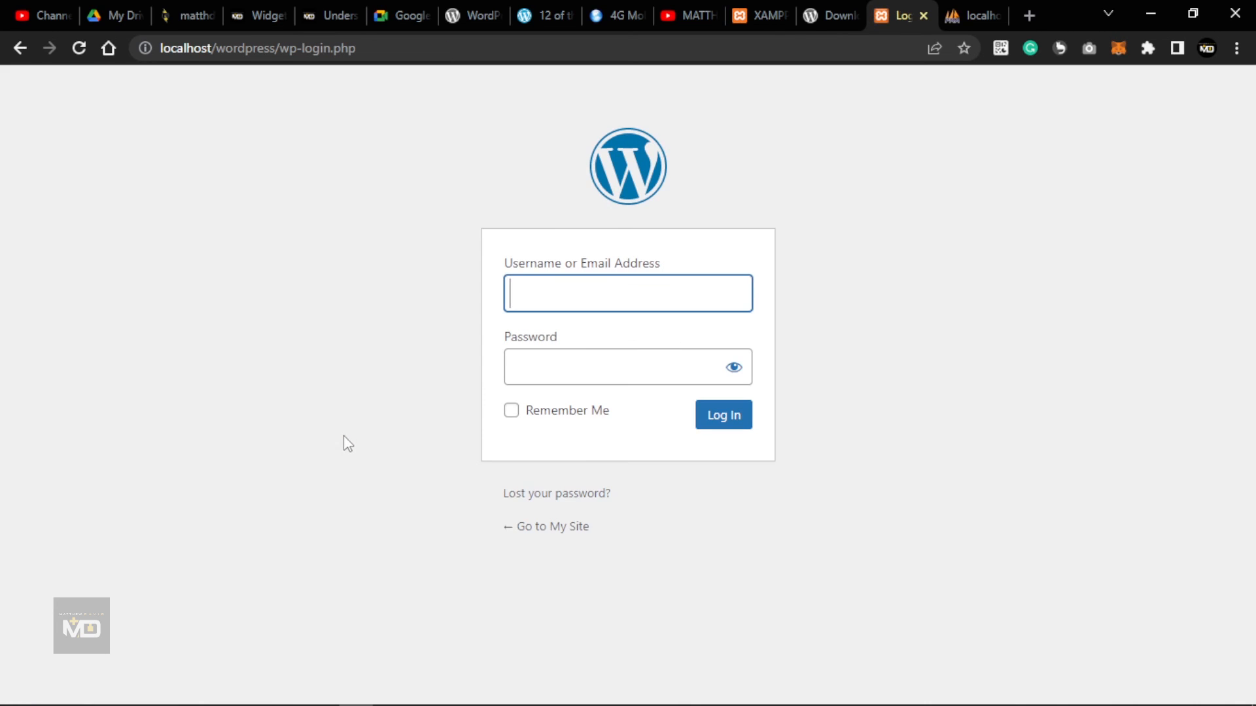
# - Log in with the admin username and the pasted generated password
pyautogui.click(600, 288)
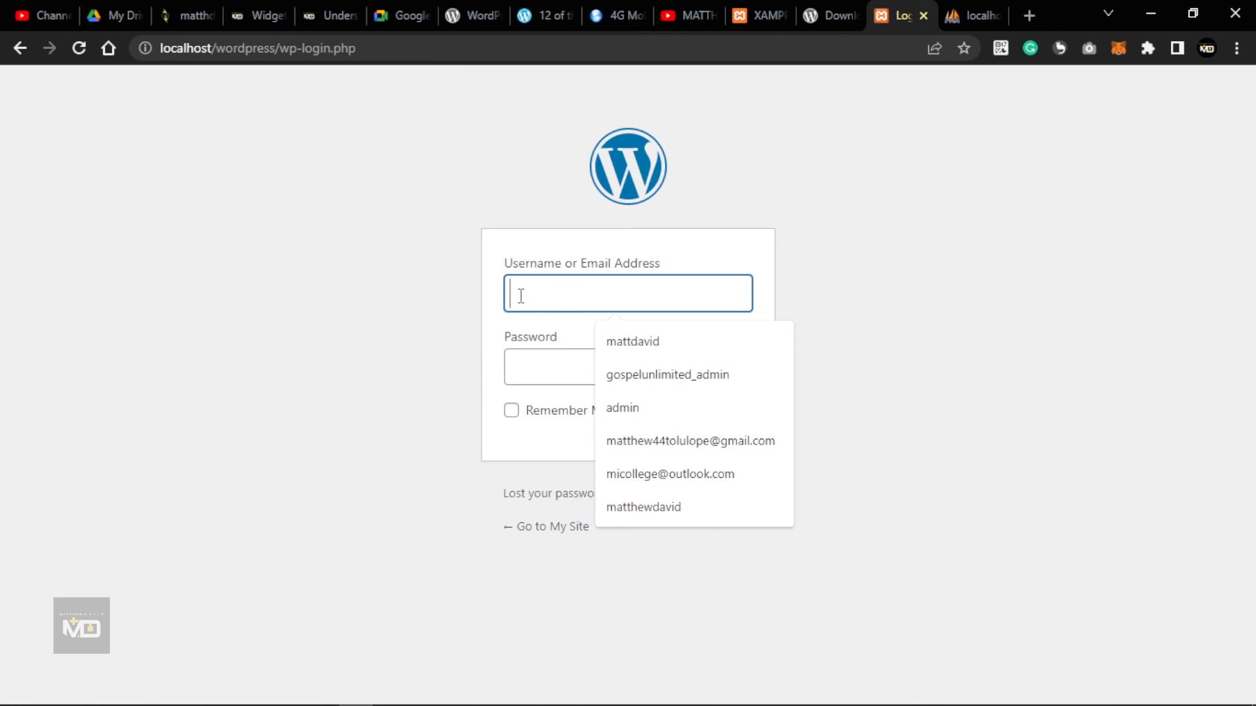
pyautogui.write('matt')
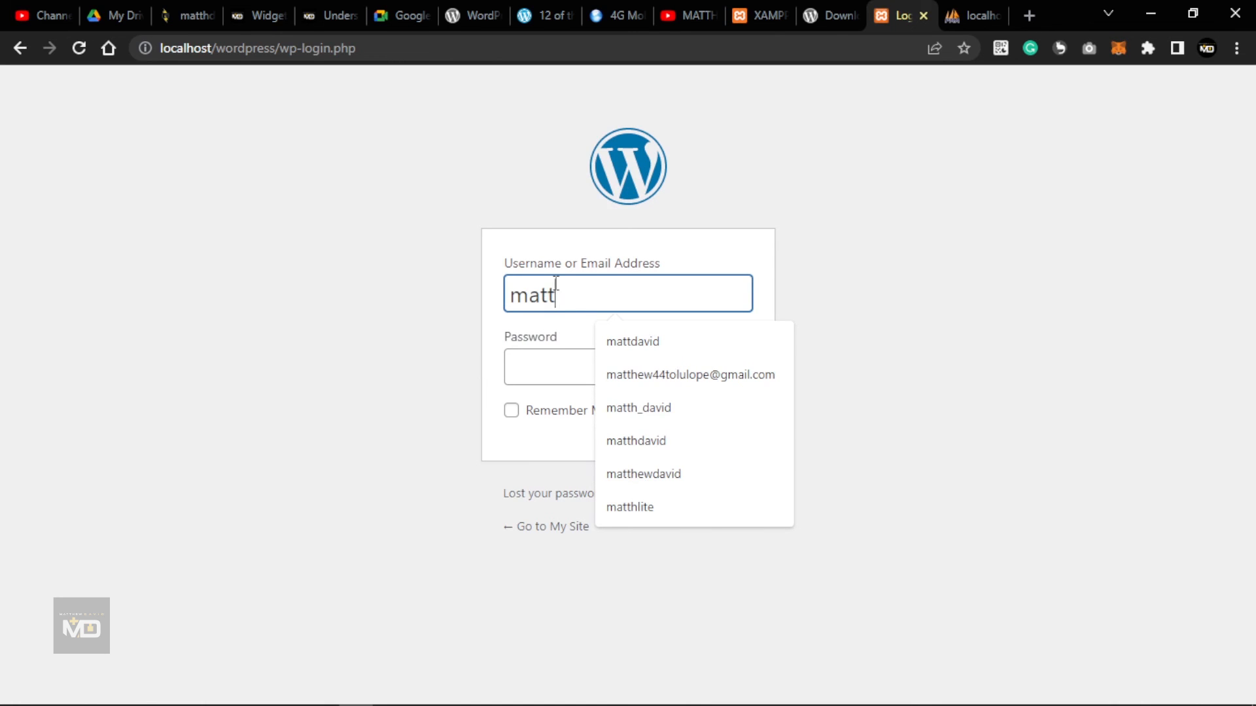
pyautogui.write('david')
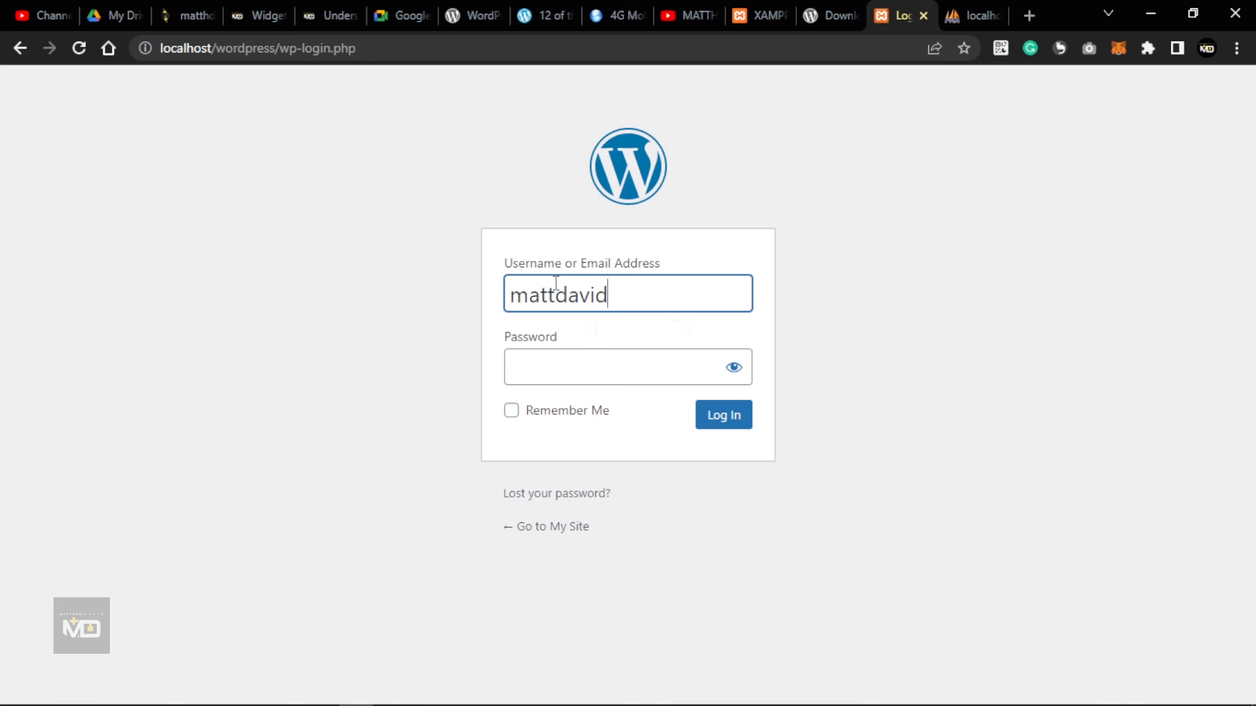
pyautogui.click(583, 362)
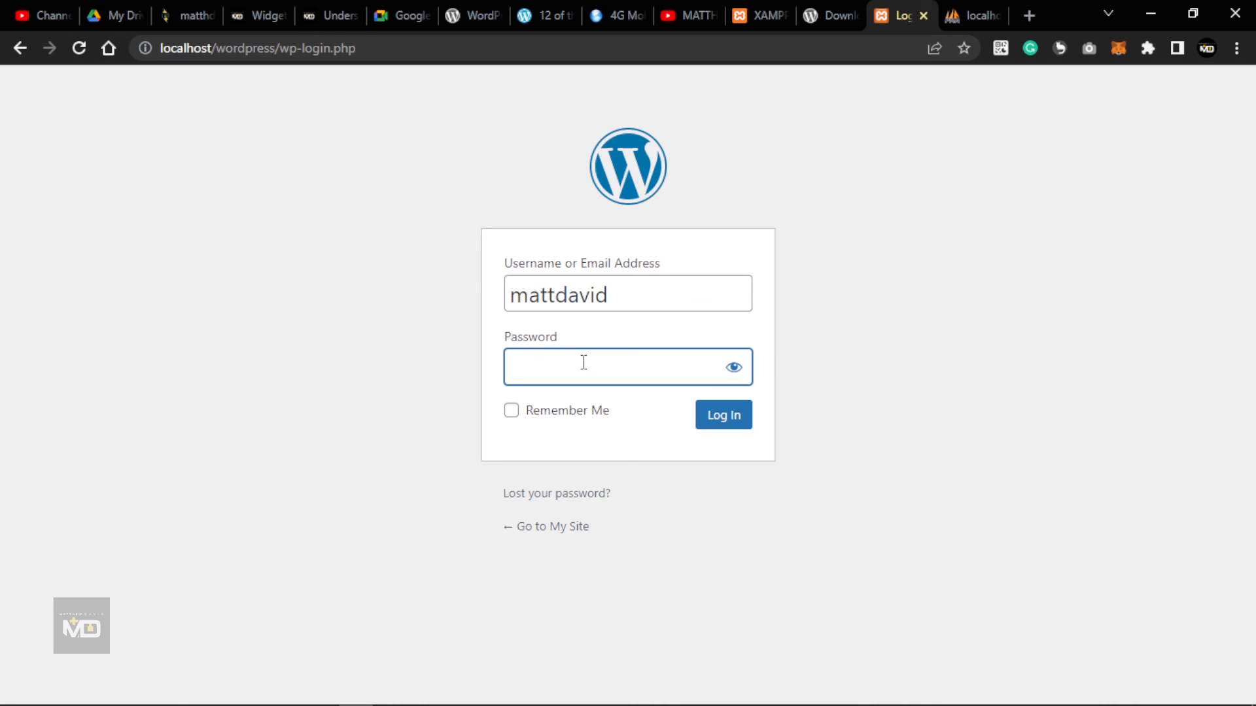
pyautogui.hotkey('ctrl', 'v')
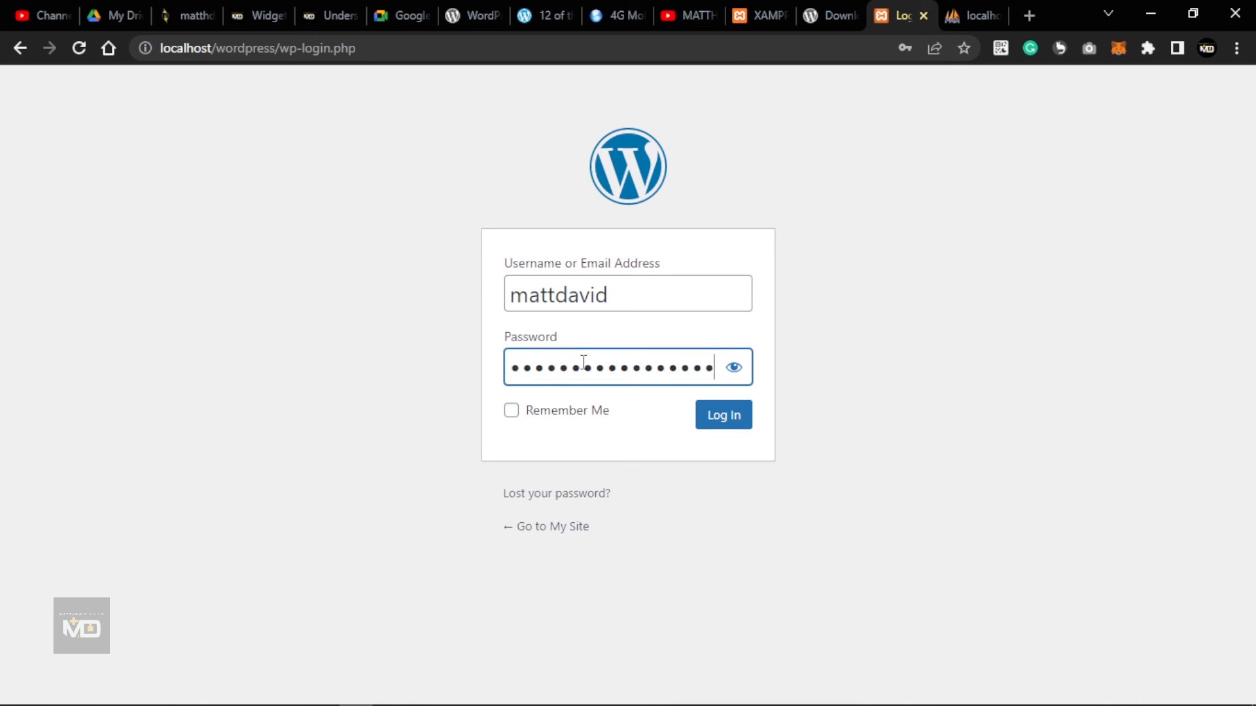
pyautogui.click(743, 429)
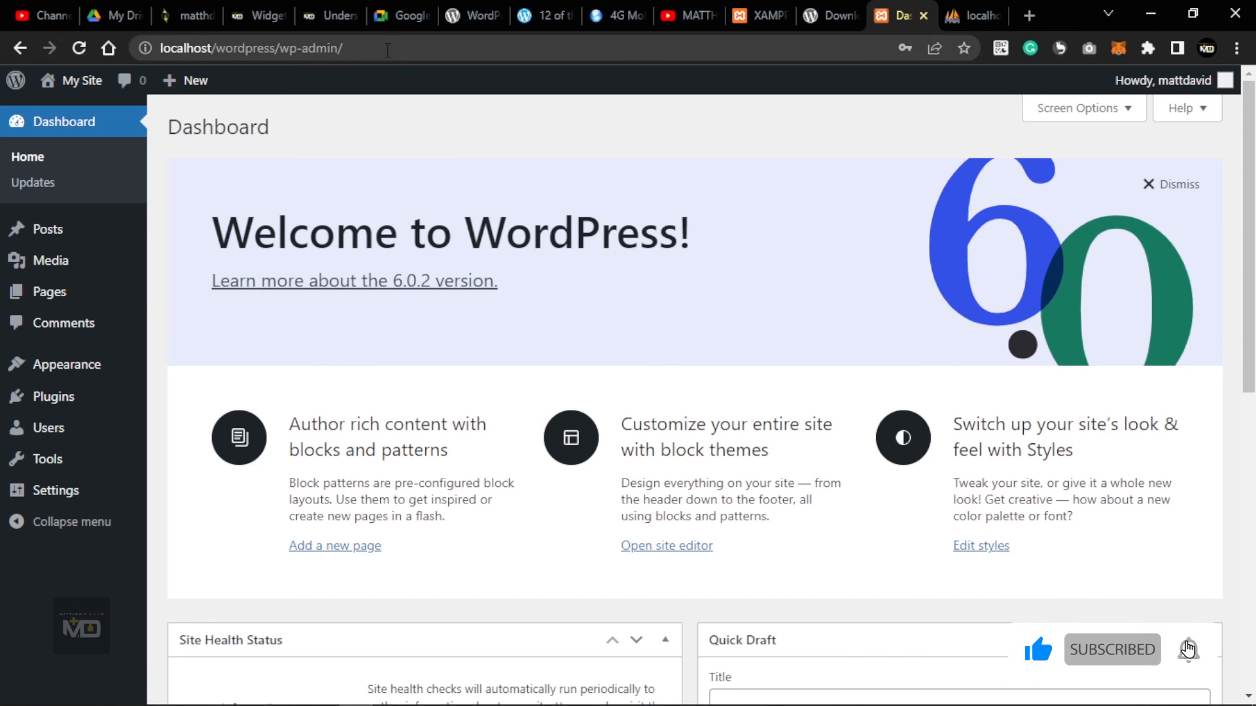
pyautogui.click(215, 52)
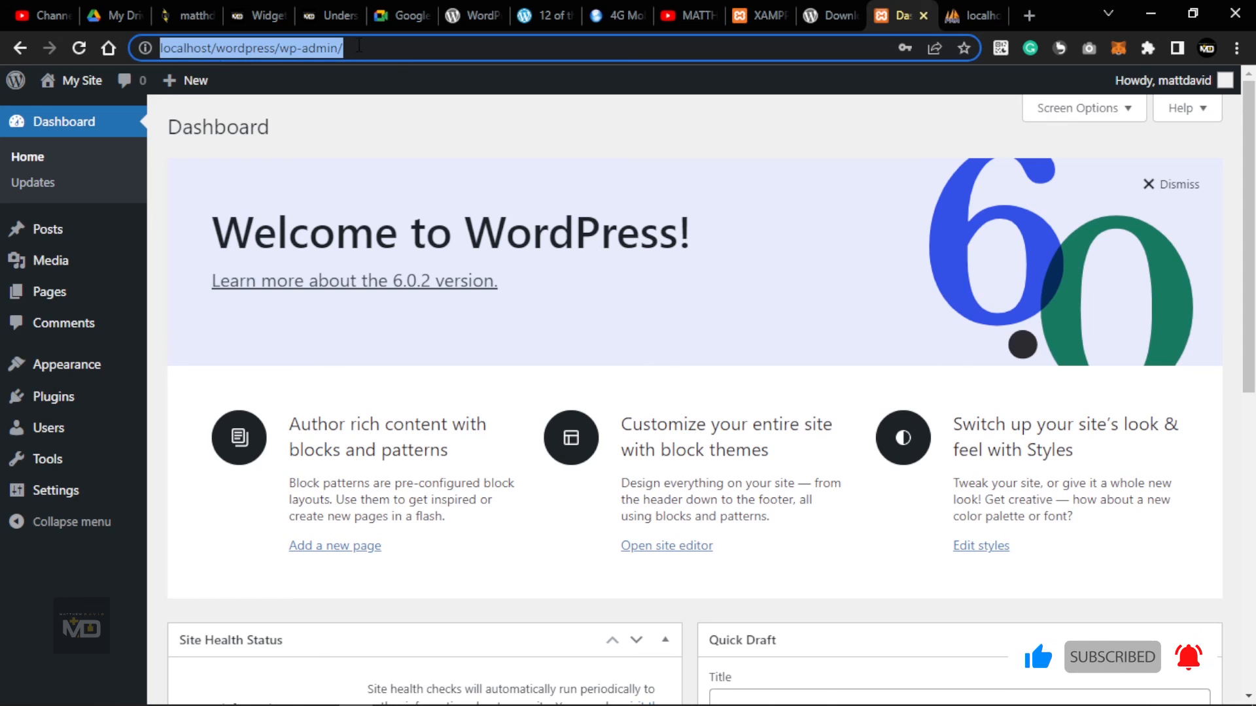
pyautogui.click(752, 256)
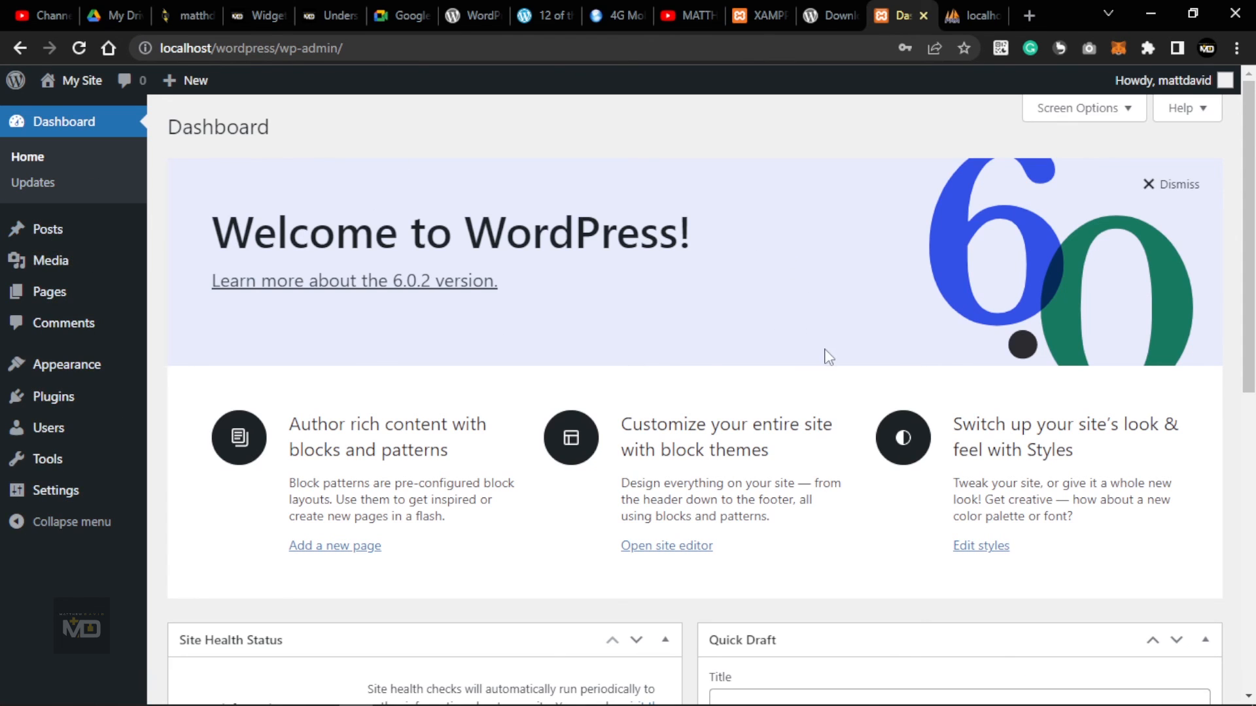
pyautogui.scroll(-5, 809, 339)
pyautogui.scroll(5, 706, 343)
pyautogui.moveTo(78, 82)
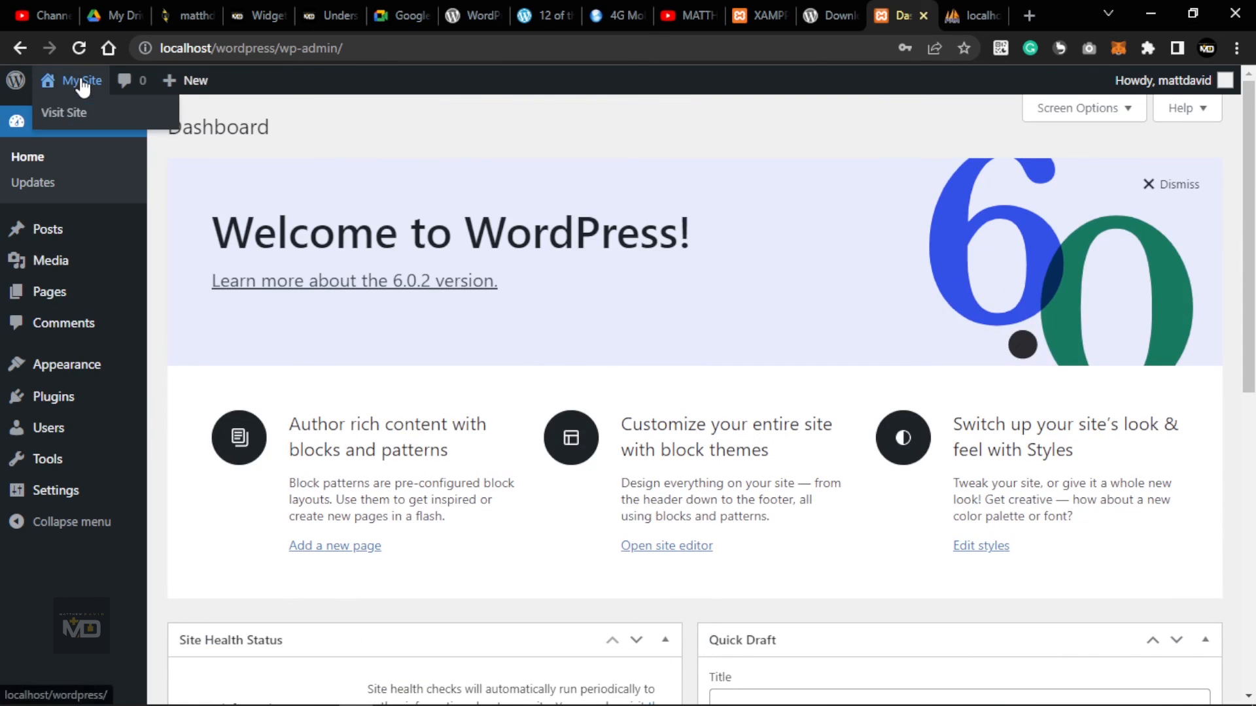
# - Visit the site and scroll past the bird banner to the Hello world! post
pyautogui.click(69, 115)
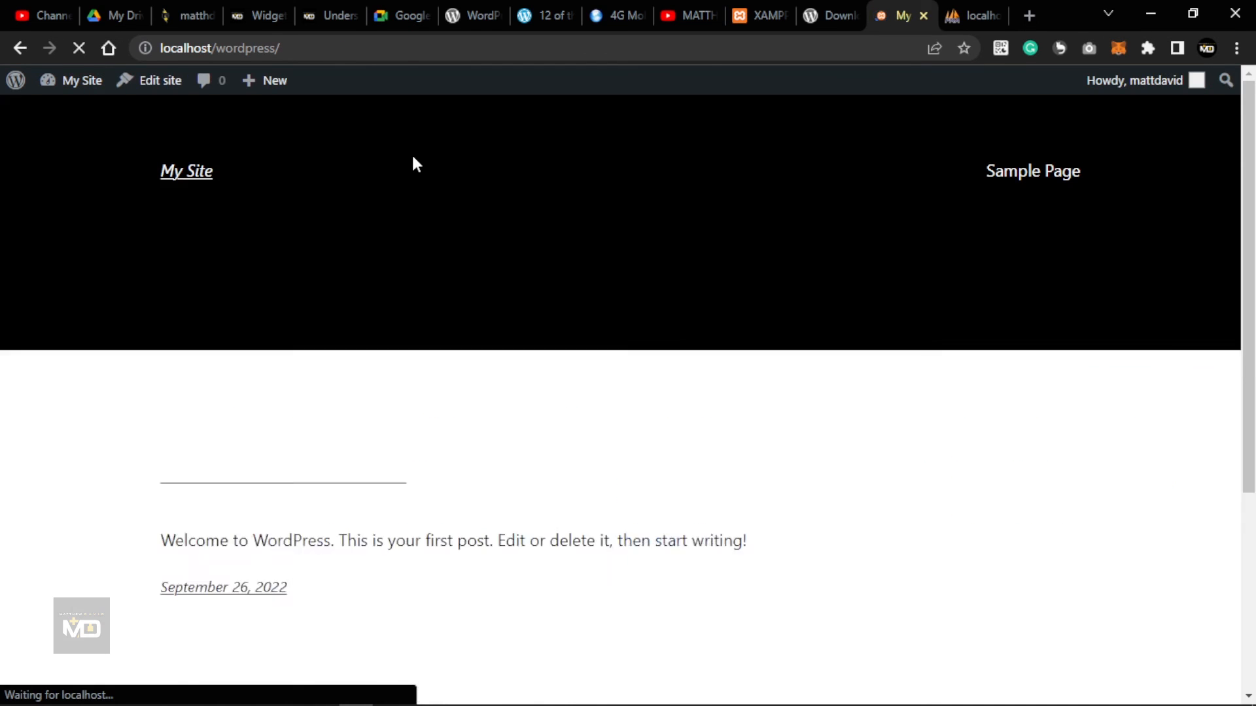
pyautogui.scroll(-7, 379, 425)
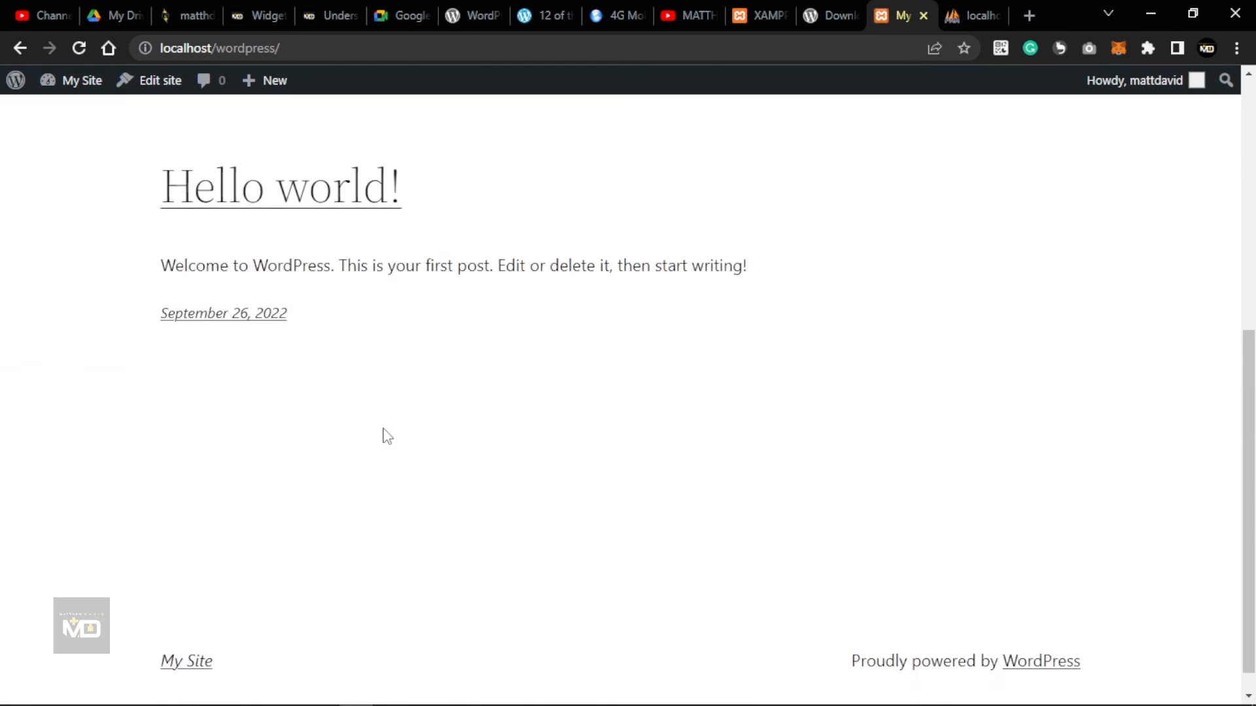
pyautogui.scroll(7, 387, 436)
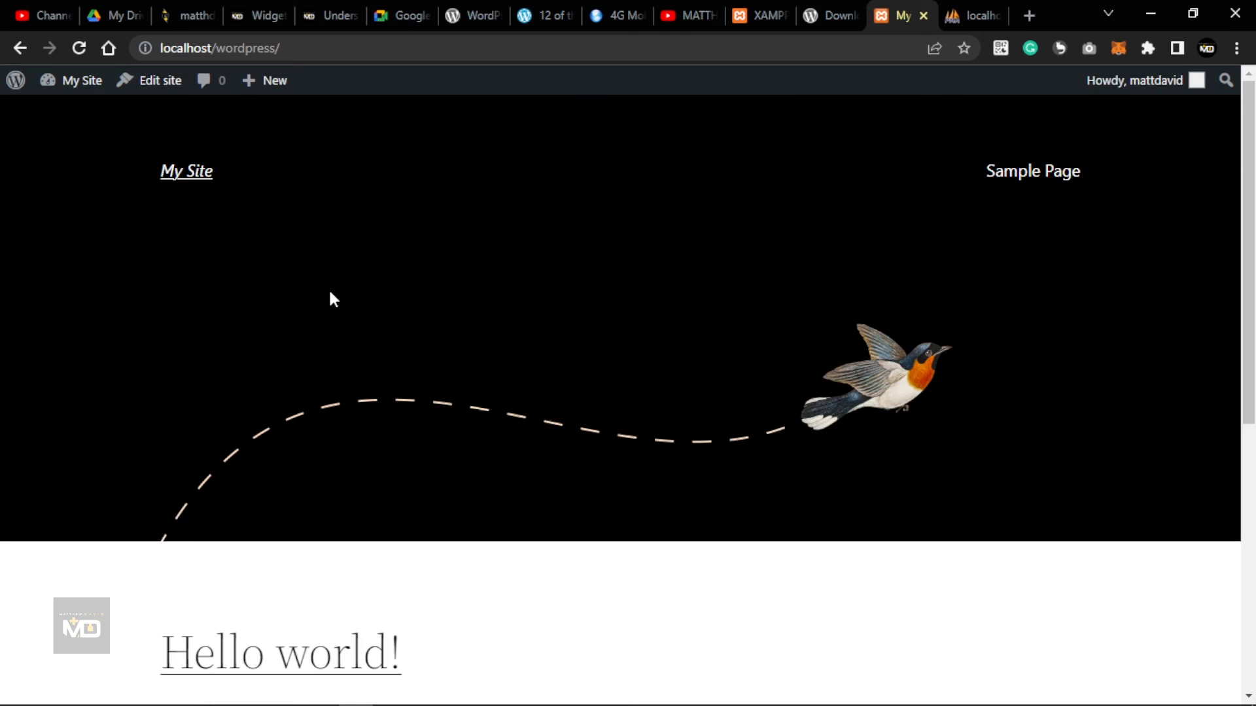
# - Return to the wp-admin Dashboard through the My Site admin-bar menu
pyautogui.moveTo(73, 81)
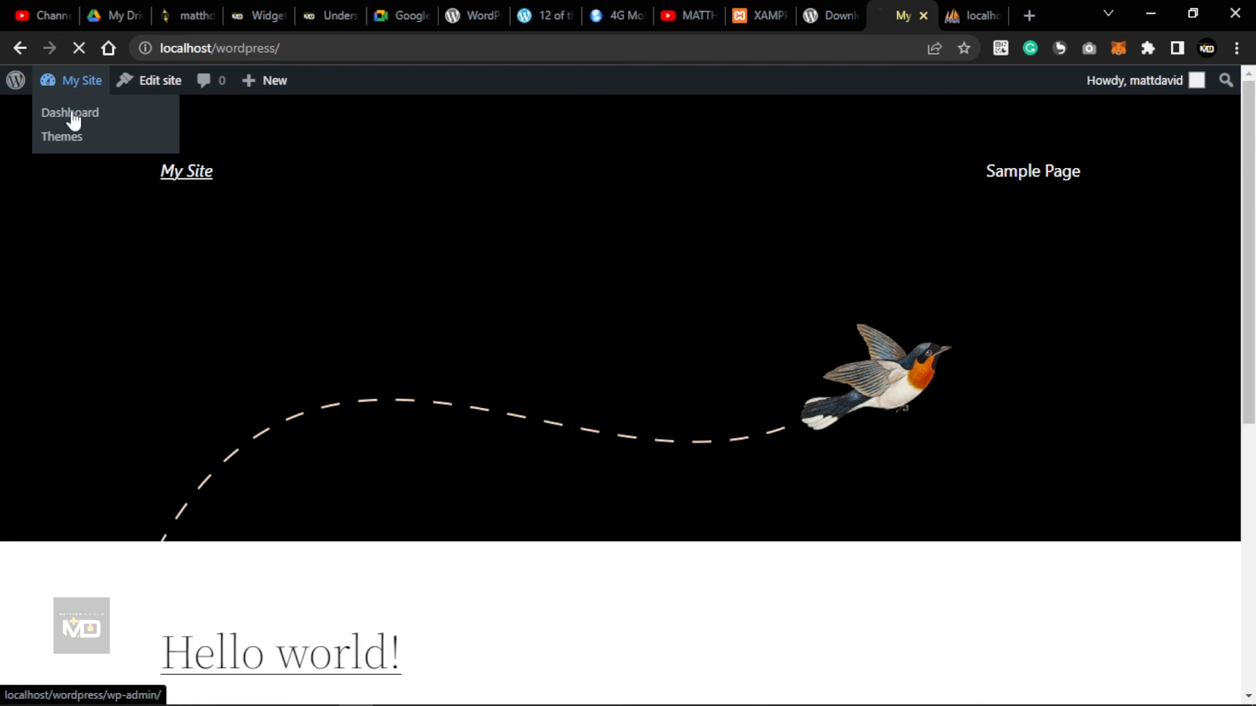
pyautogui.click(137, 133)
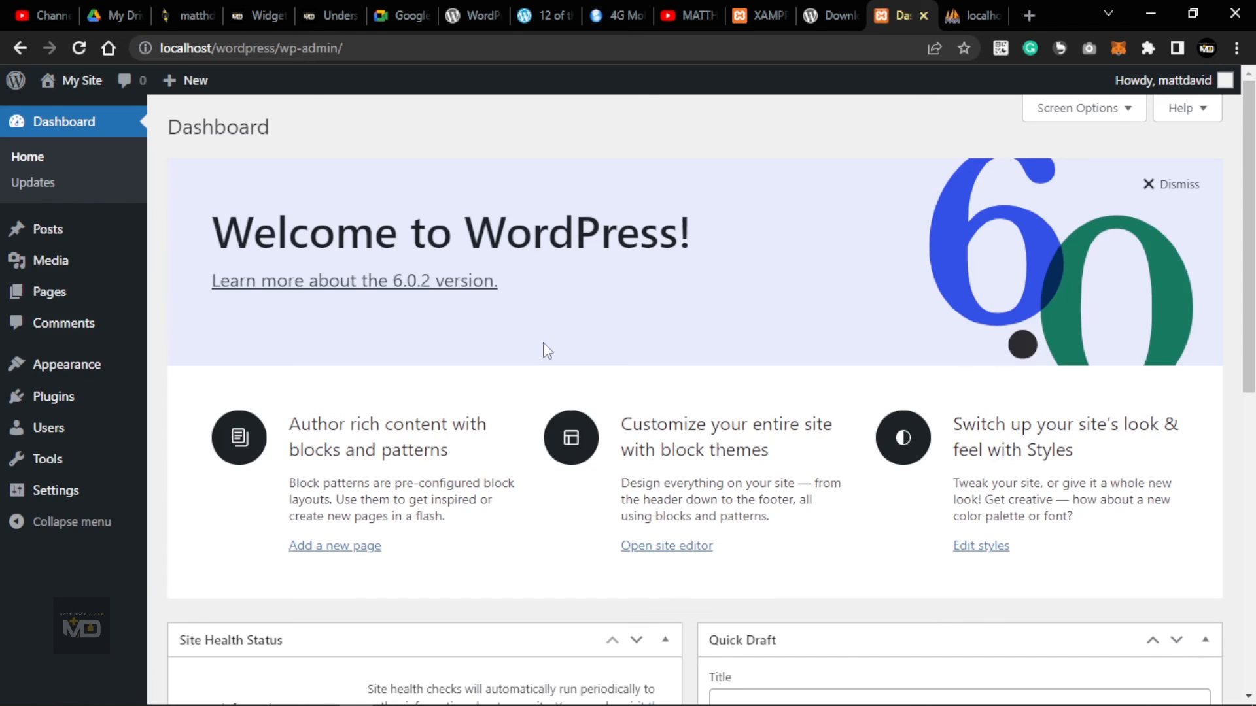
pyautogui.scroll(-2, 543, 342)
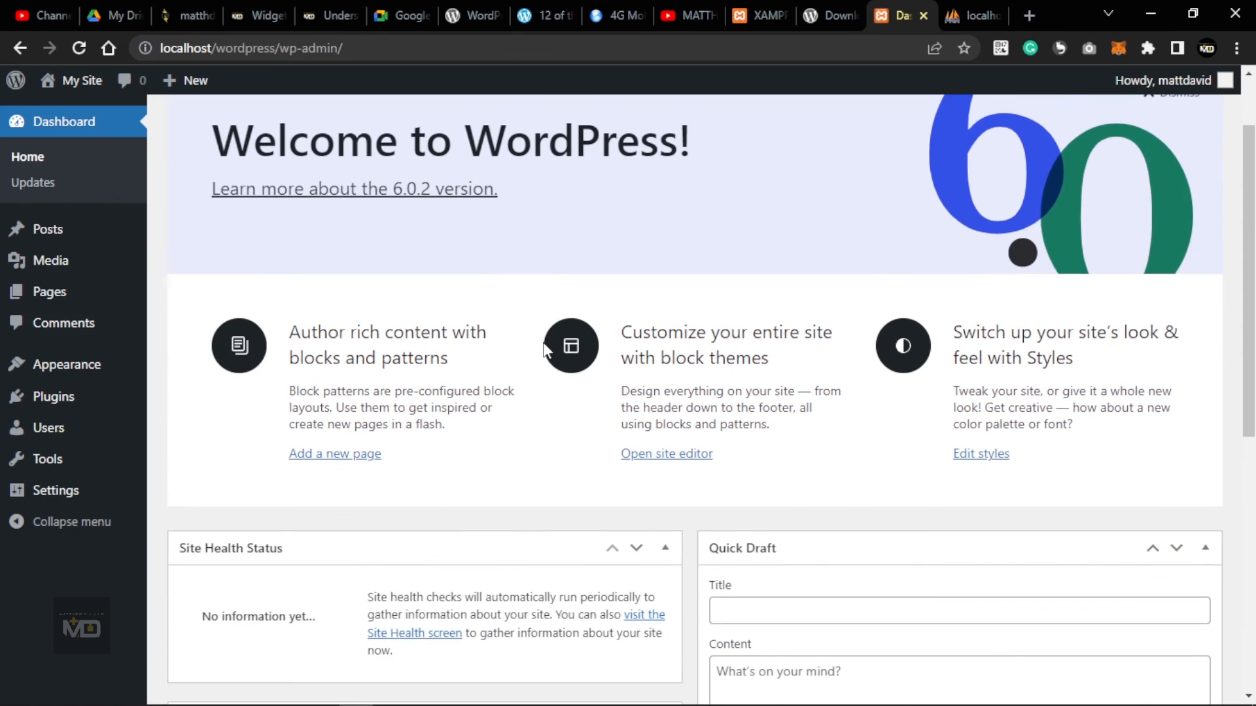